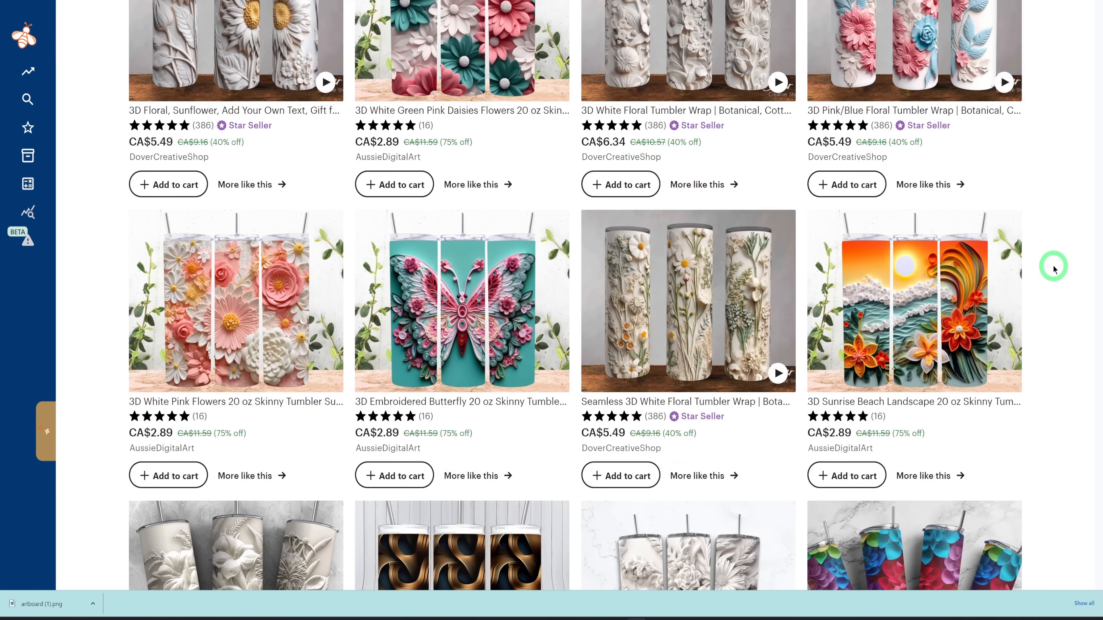
Examine the 3D tumbler wrap search results for designs, prices and sellers, and open the listing of interest.
scroll(1053, 267, "down", 5)
scroll(1053, 267, "down", 5)
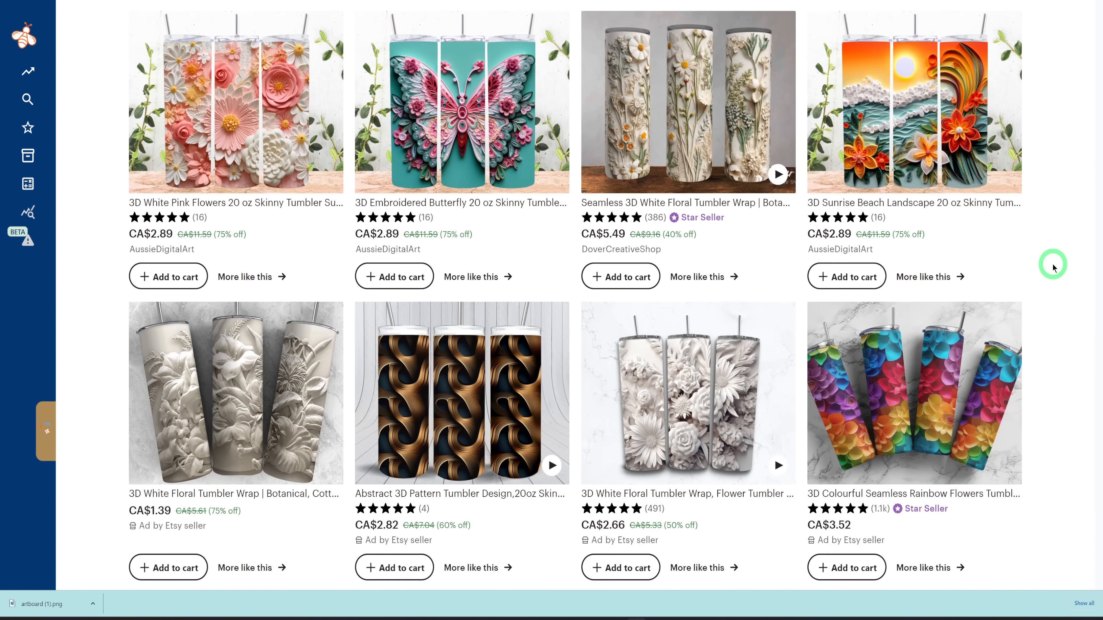
scroll(1003, 286, "down", 4)
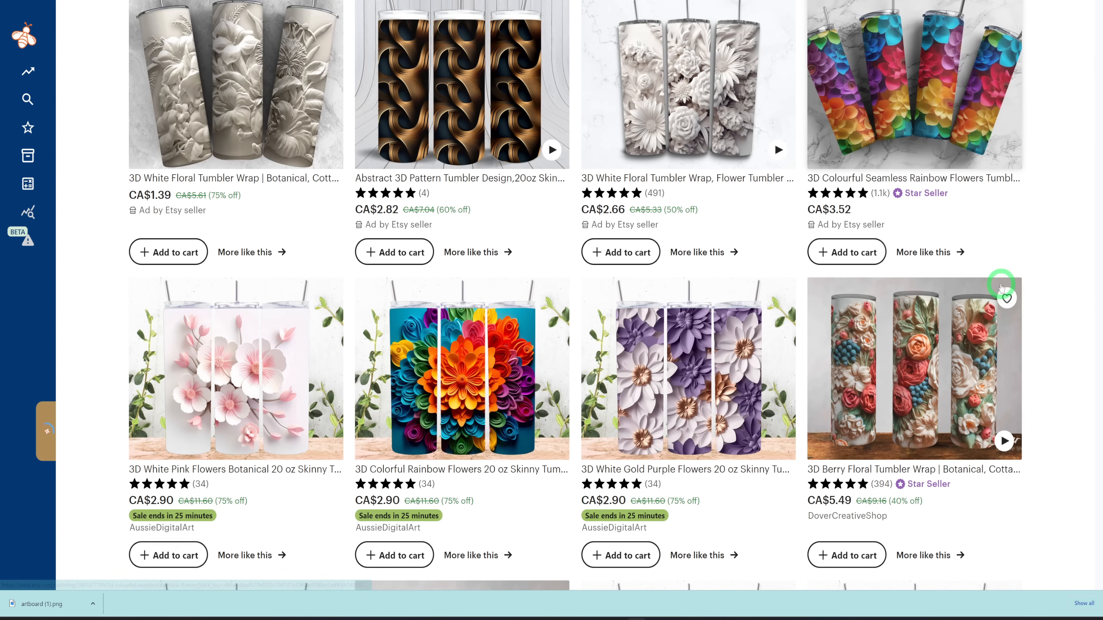
scroll(1001, 286, "down", 4)
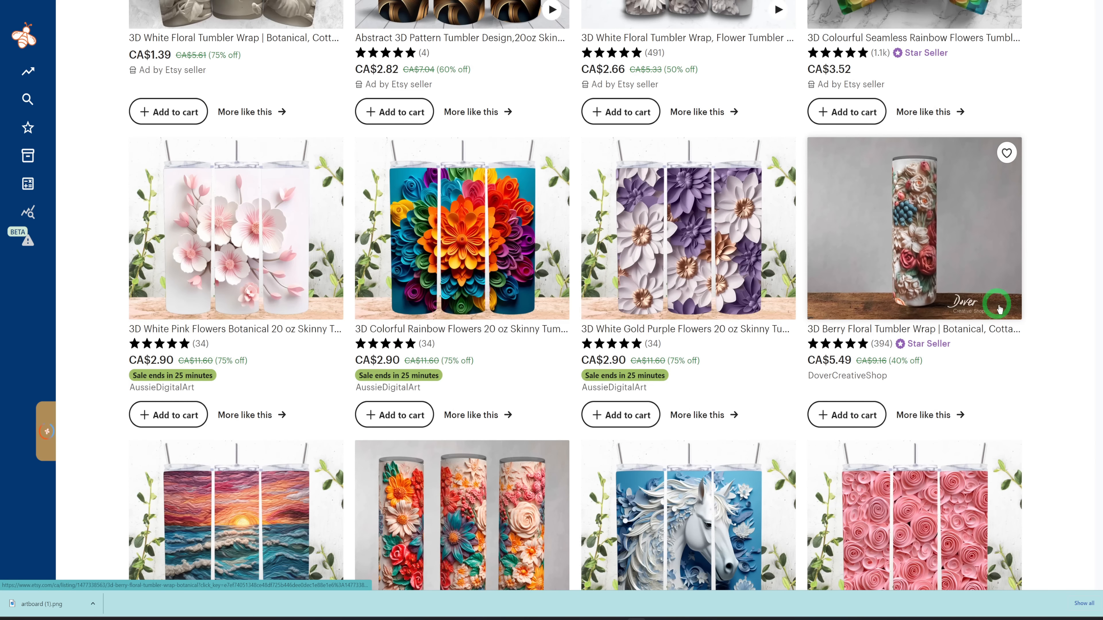
scroll(1020, 332, "down", 7)
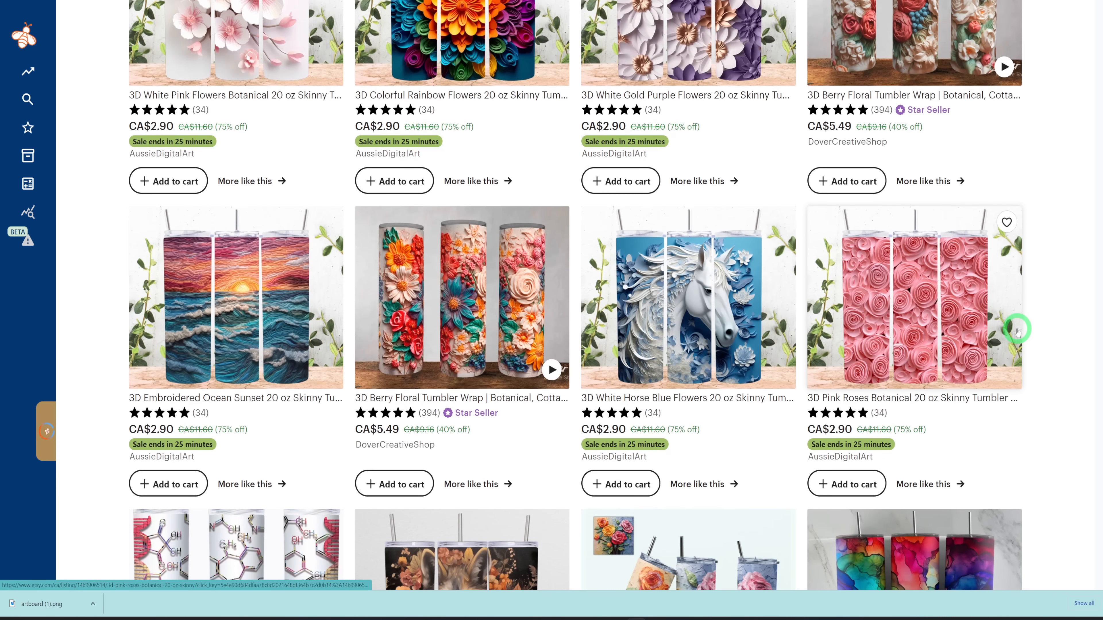
scroll(1017, 332, "down", 13)
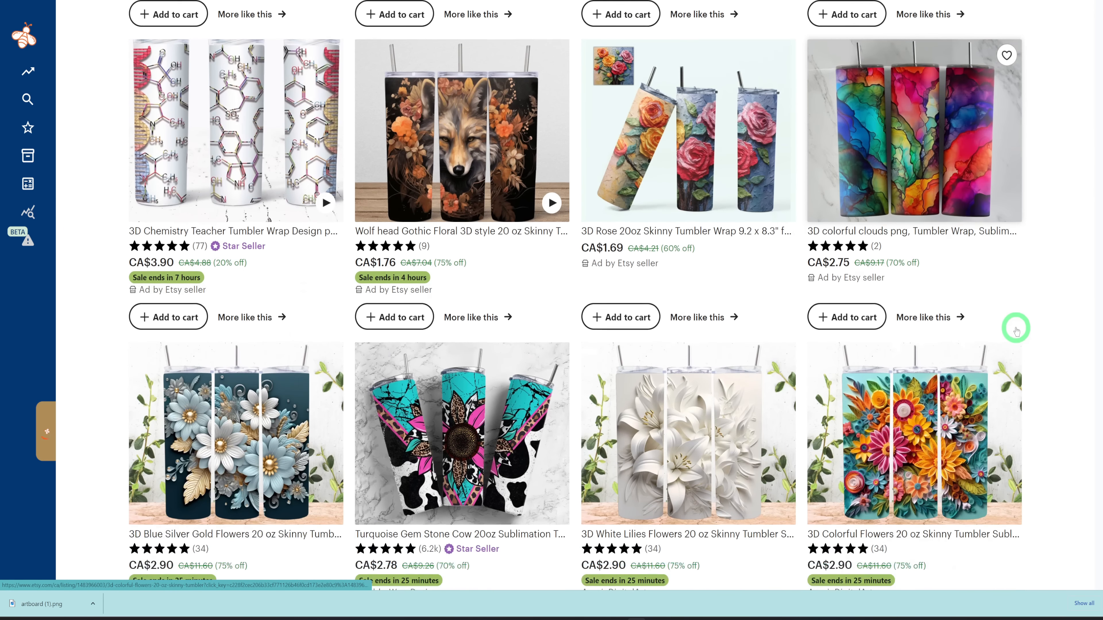
scroll(1017, 332, "down", 3)
left_click(908, 360)
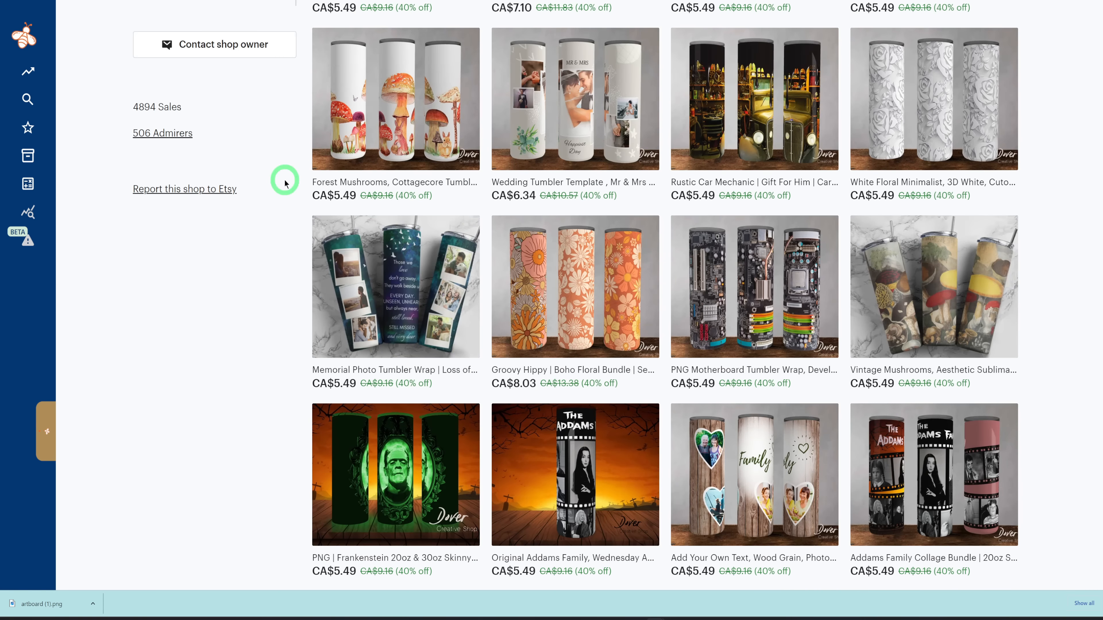
Examine DoverCreativeShop's profile, sales figure, item categories and tumbler design listings.
scroll(482, 240, "up", 15)
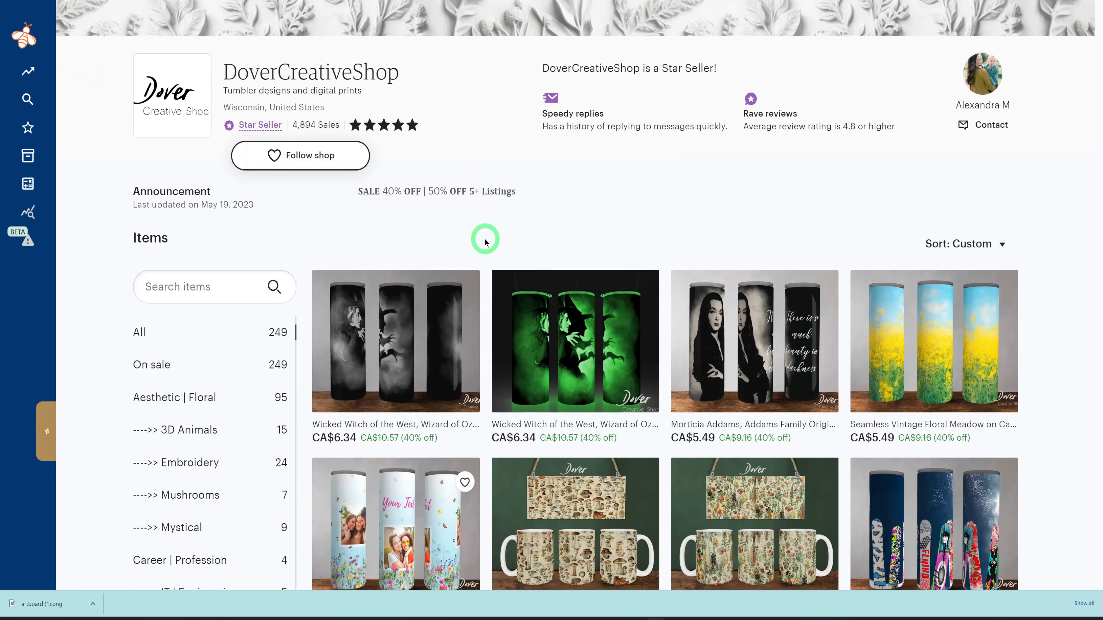
scroll(485, 242, "up", 7)
scroll(481, 302, "down", 7)
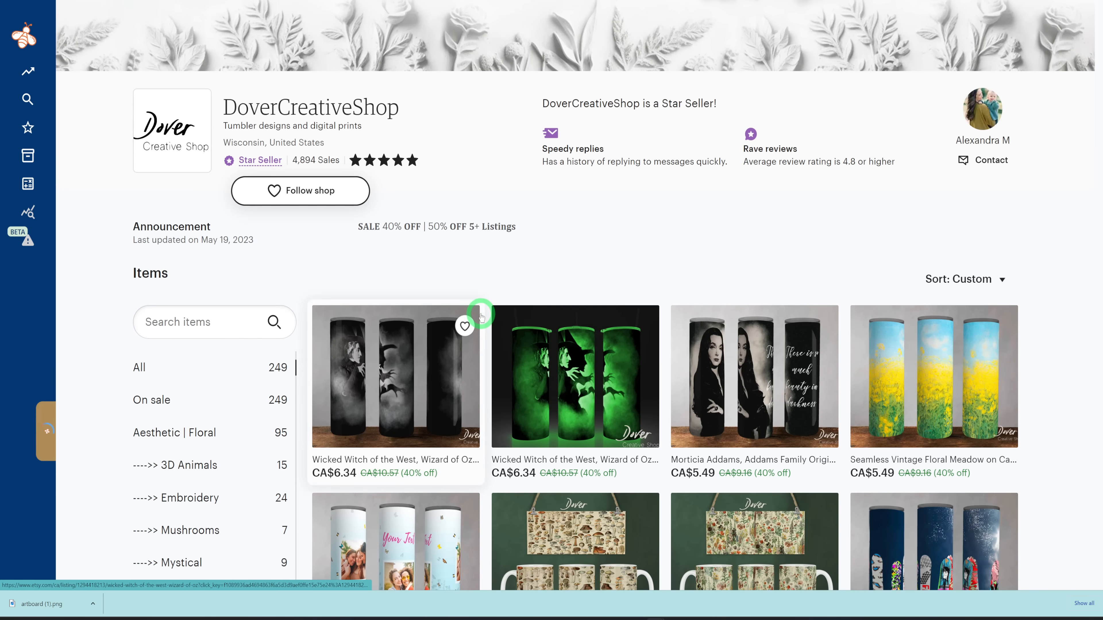
scroll(481, 315, "down", 5)
scroll(481, 316, "down", 6)
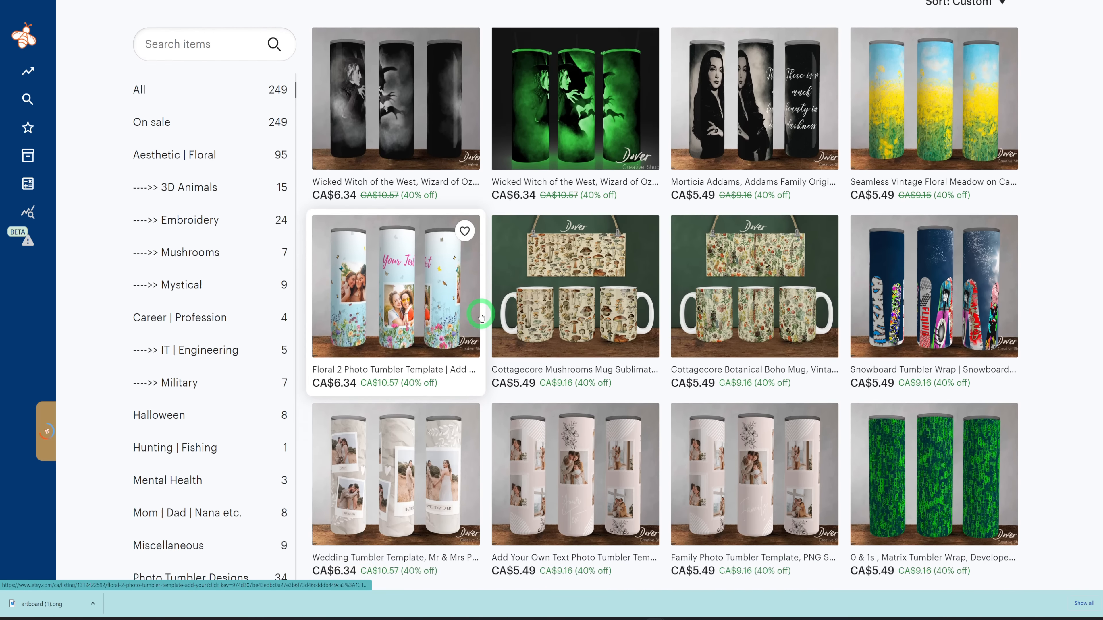
scroll(480, 316, "down", 12)
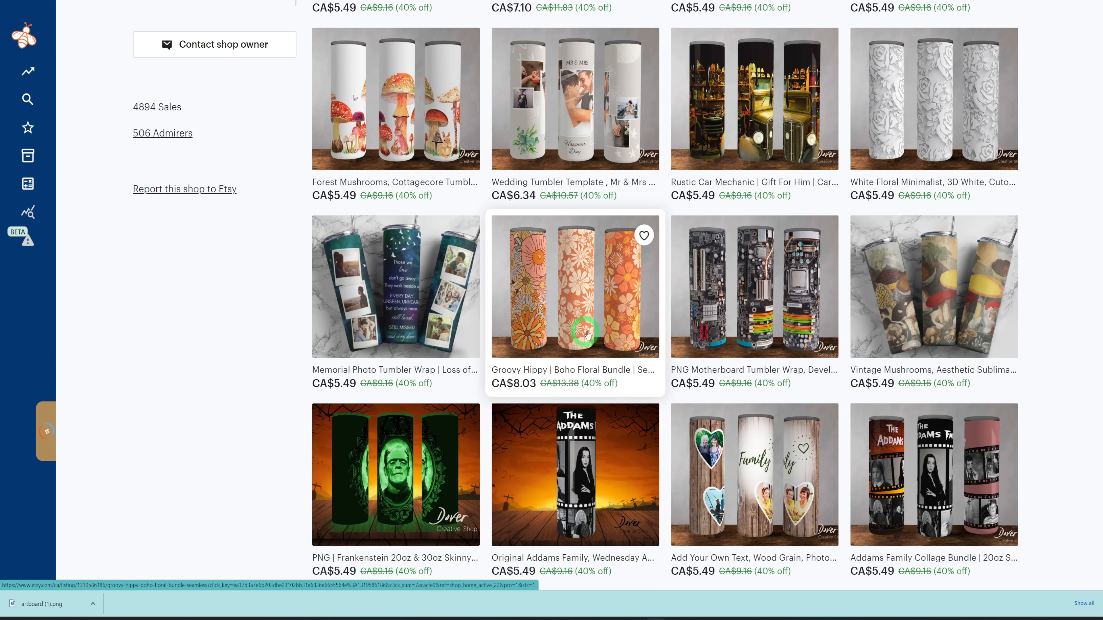
scroll(759, 348, "up", 5)
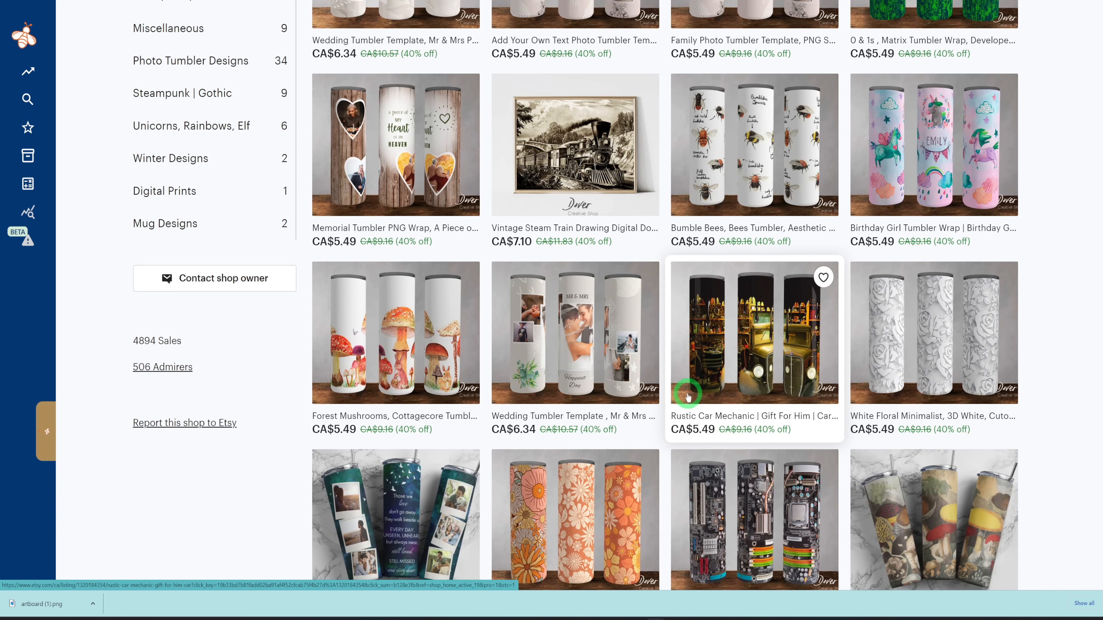
scroll(687, 393, "down", 7)
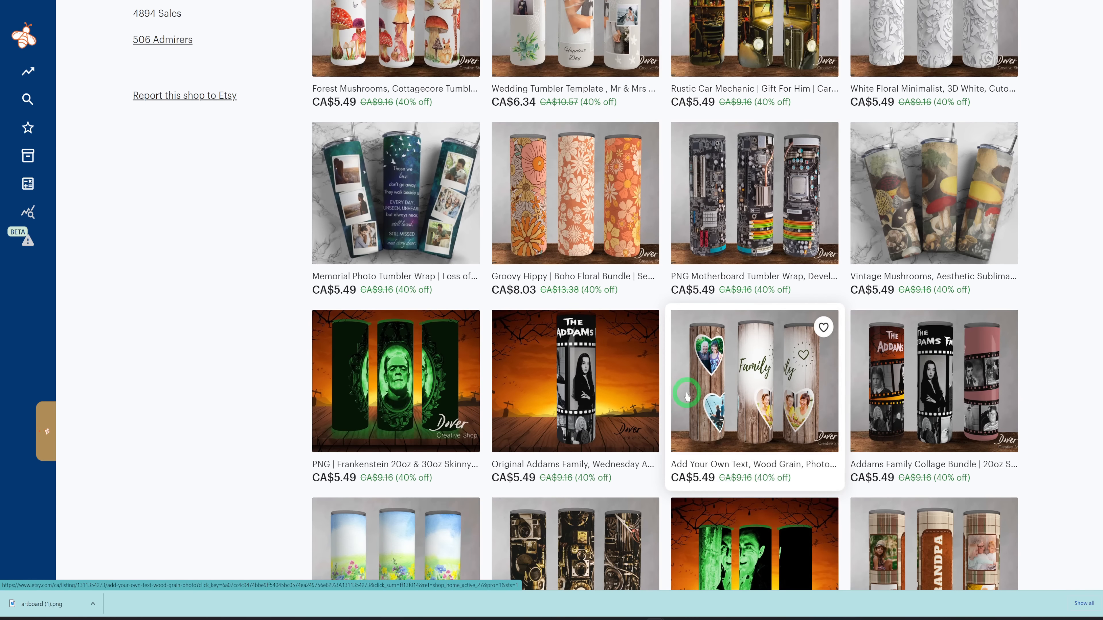
scroll(688, 390, "up", 6)
scroll(688, 389, "up", 20)
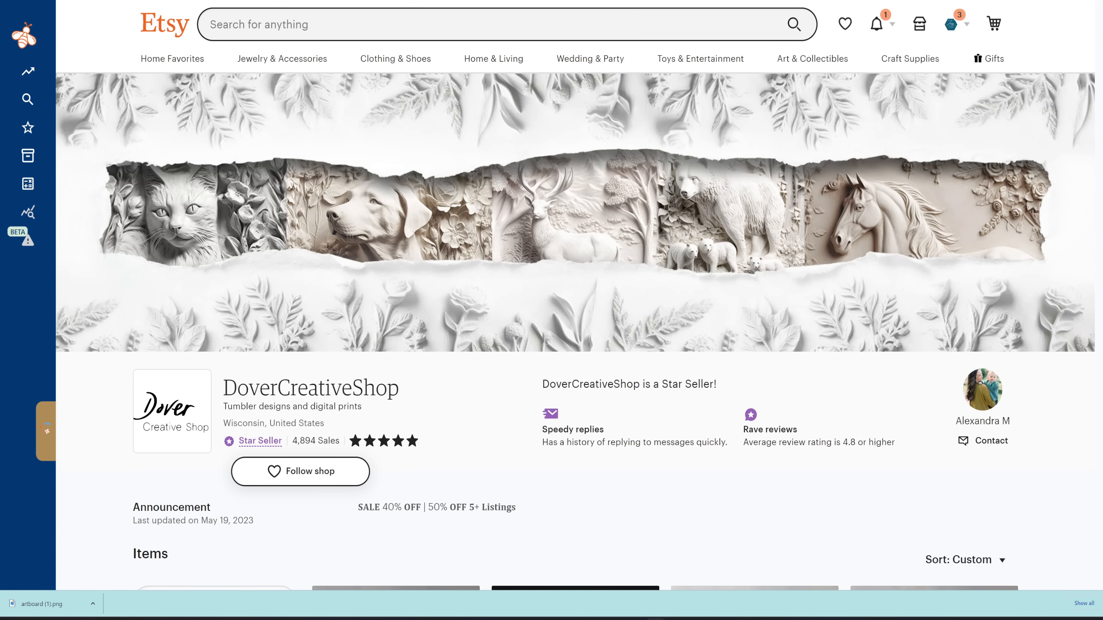
Switch to the DoverCreativeShop analytics report and review its sales, revenue and shop listings.
left_click(578, 1)
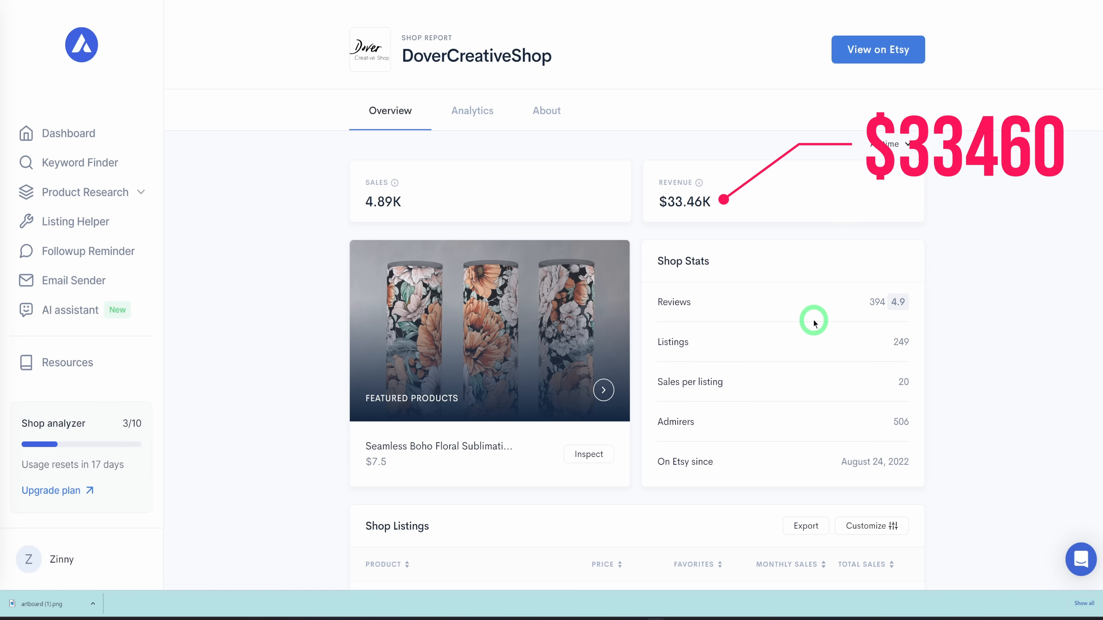
scroll(813, 352, "down", 7)
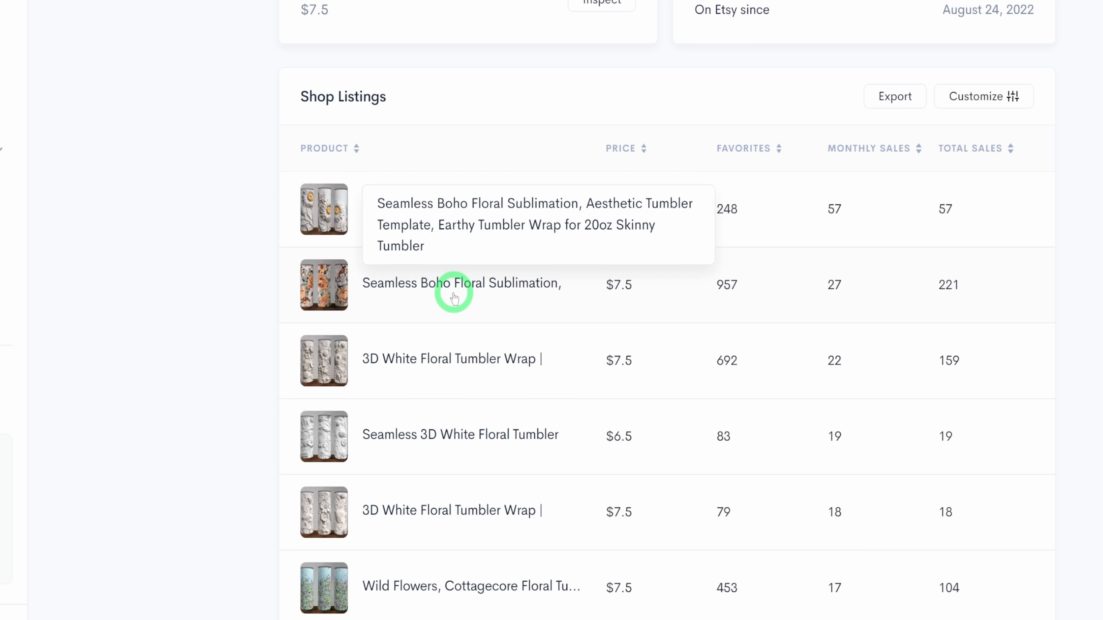
scroll(817, 448, "up", 10)
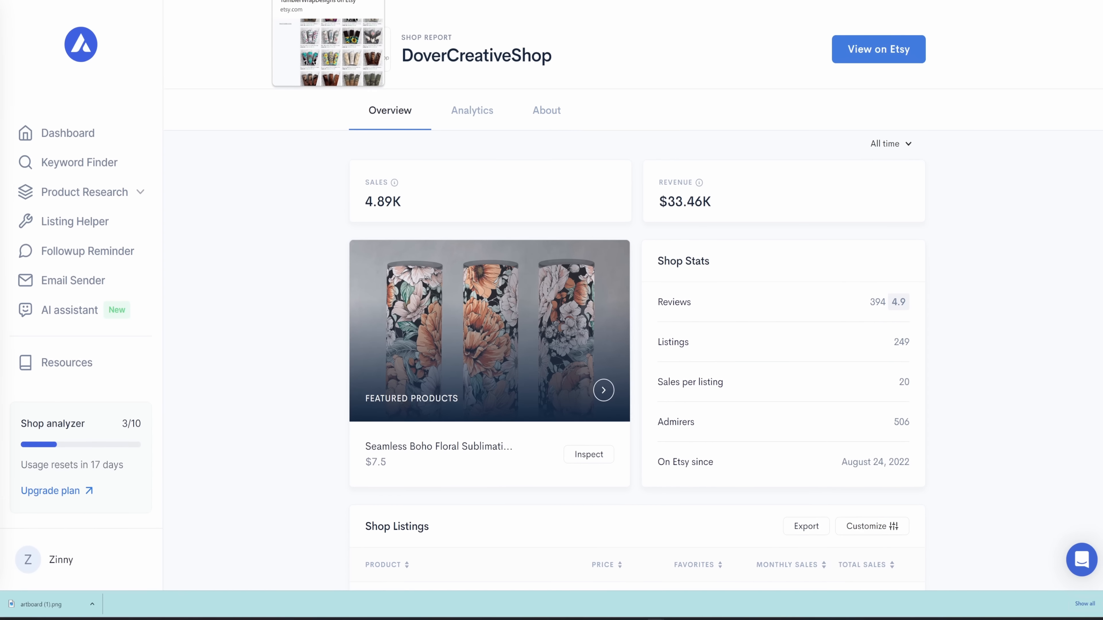
Switch to the TumblerWrapDesigns shop on Etsy and examine its sales figure and tumbler listings.
left_click(328, 0)
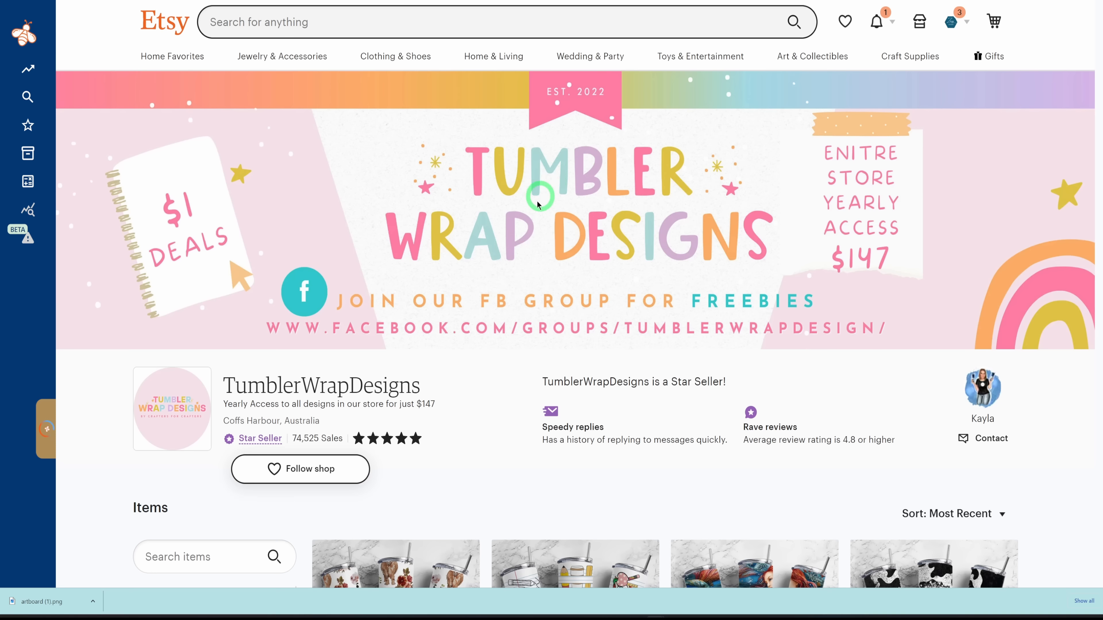
scroll(537, 313, "down", 5)
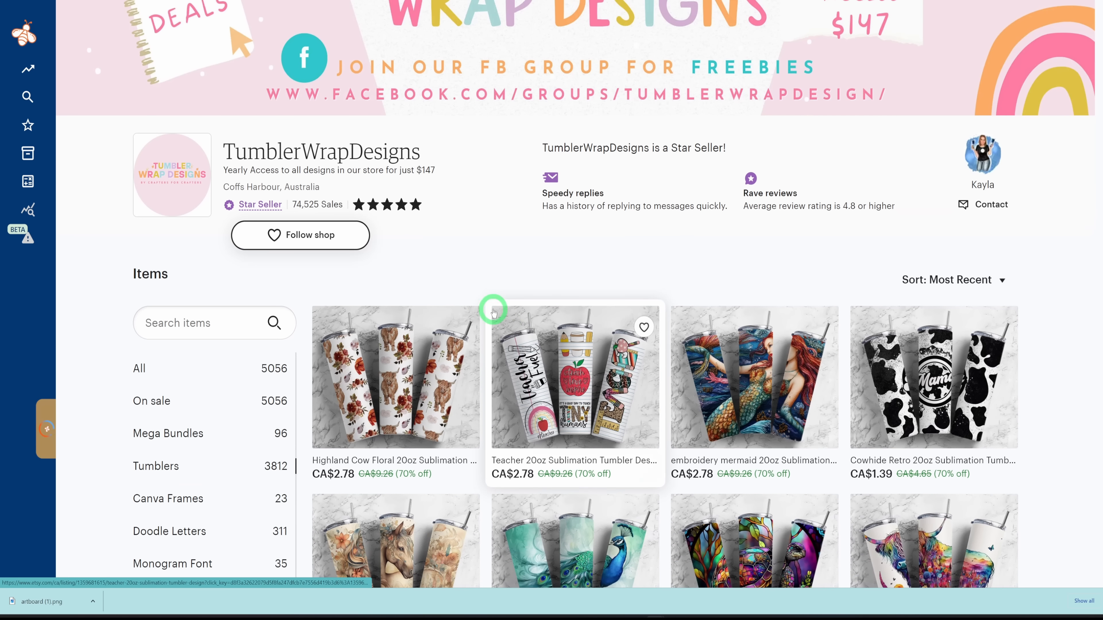
scroll(506, 378, "down", 5)
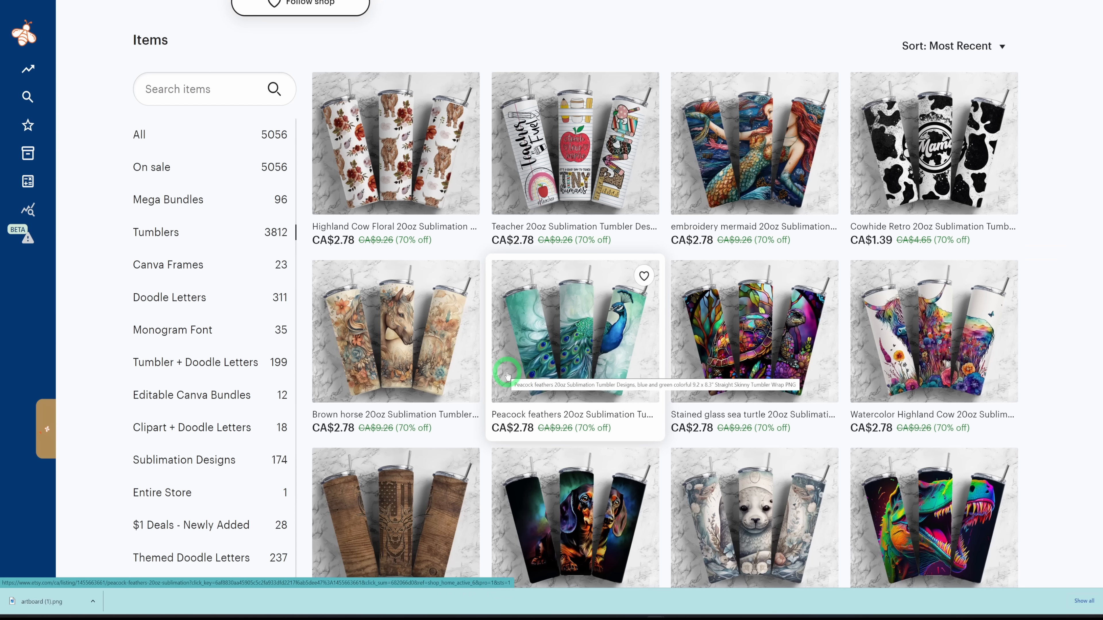
scroll(507, 375, "down", 6)
scroll(504, 363, "up", 10)
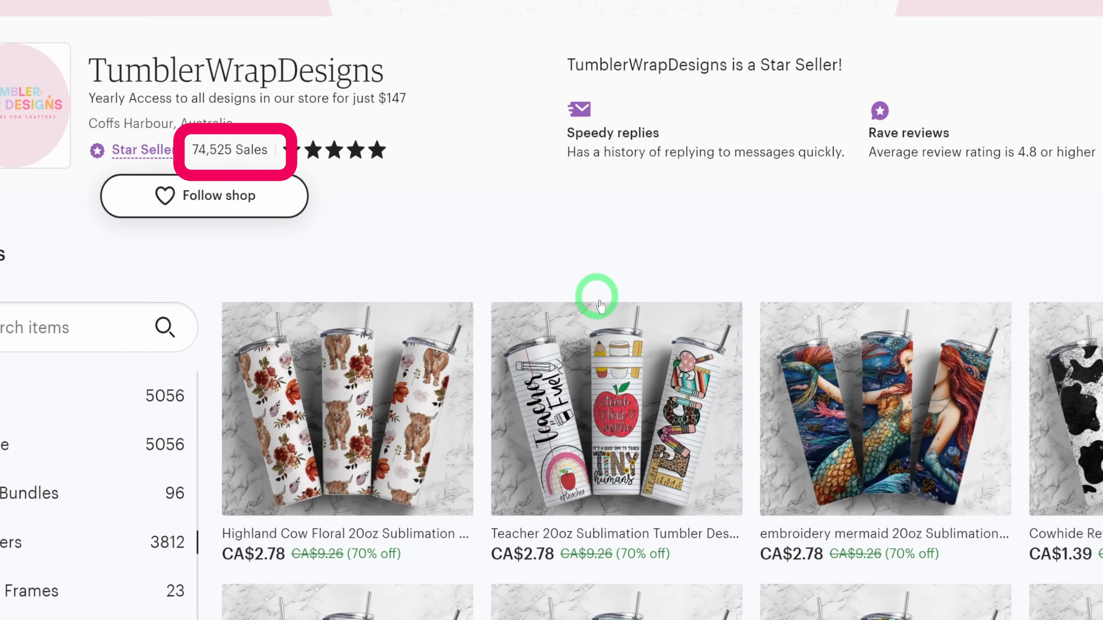
Review the TumblerWrapDesigns shop report and set its sales and revenue period to Monthly.
scroll(670, 463, "down", 9)
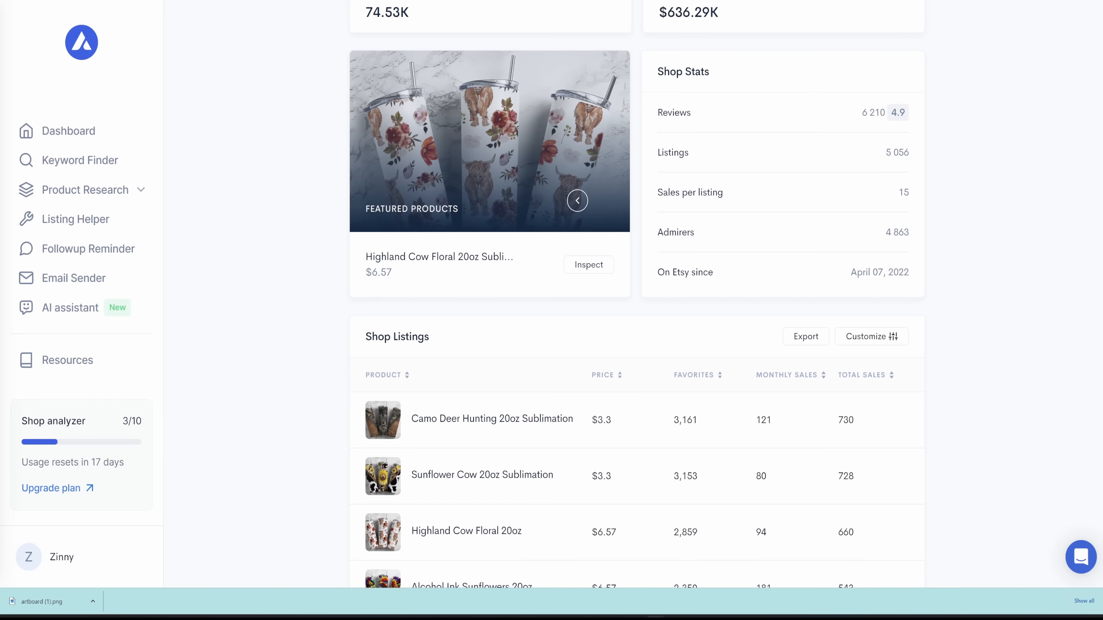
scroll(964, 269, "up", 4)
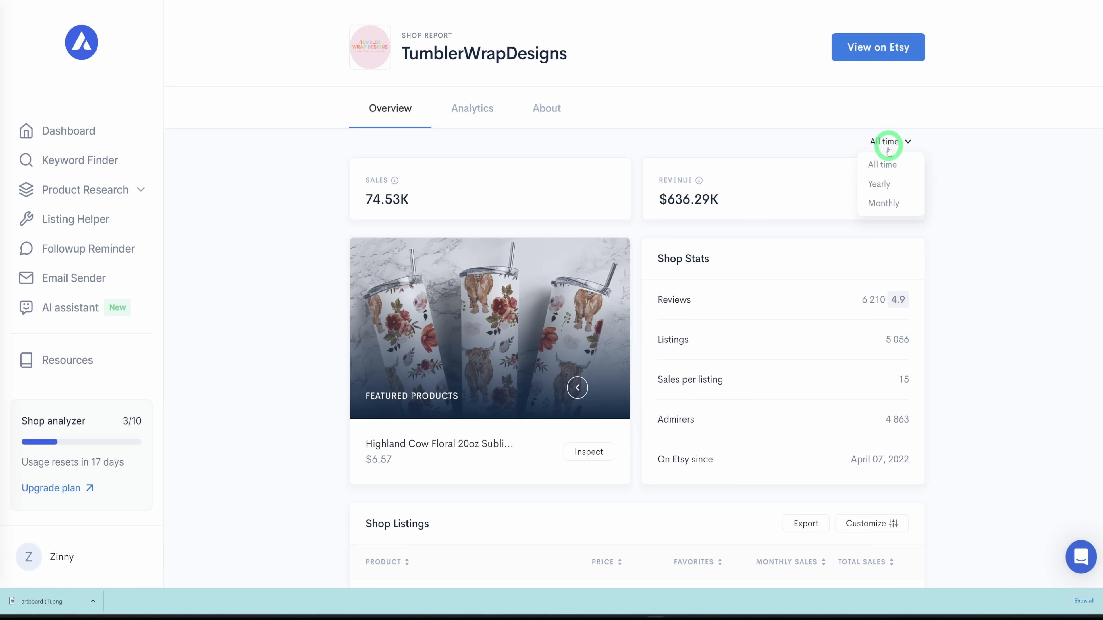
left_click(891, 208)
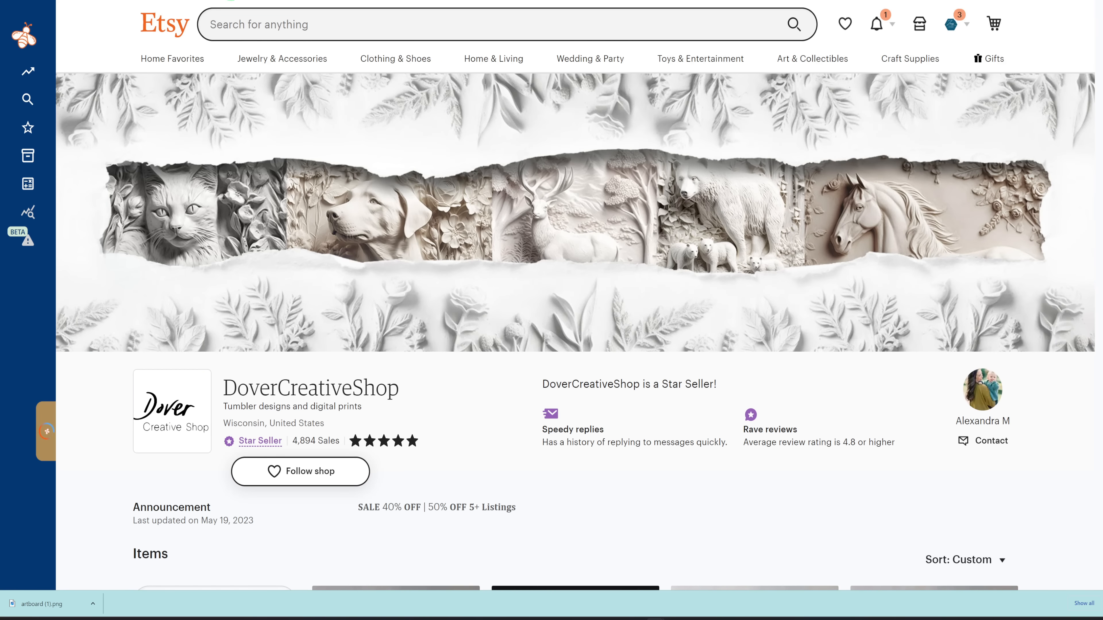
Return to the DoverCreativeShop page on Etsy and look through its tumbler listings.
scroll(521, 299, "down", 15)
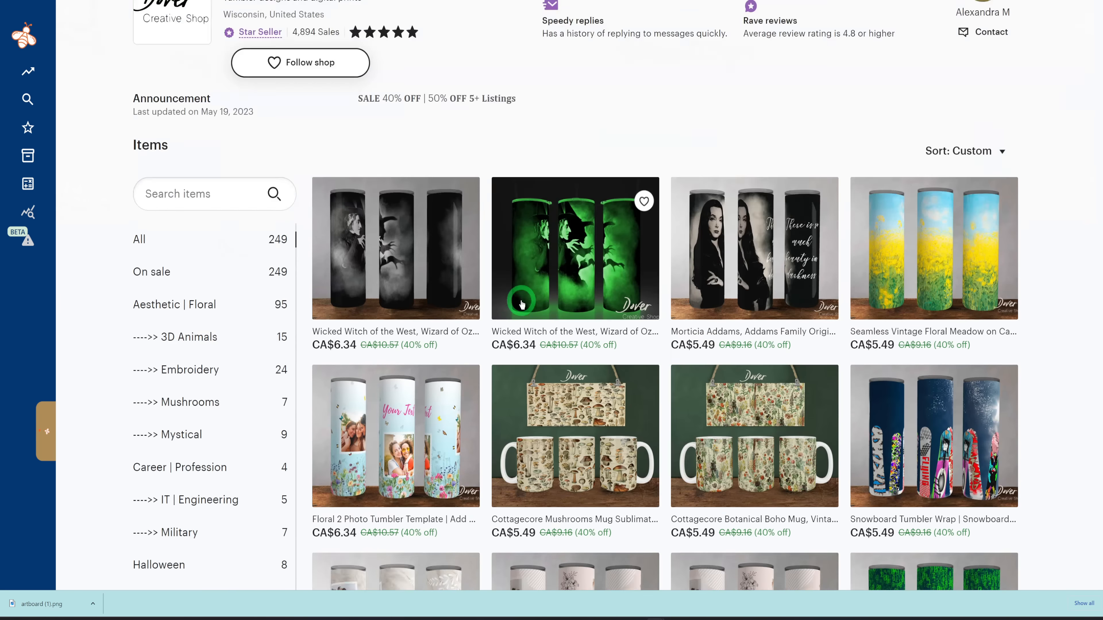
scroll(521, 302, "down", 20)
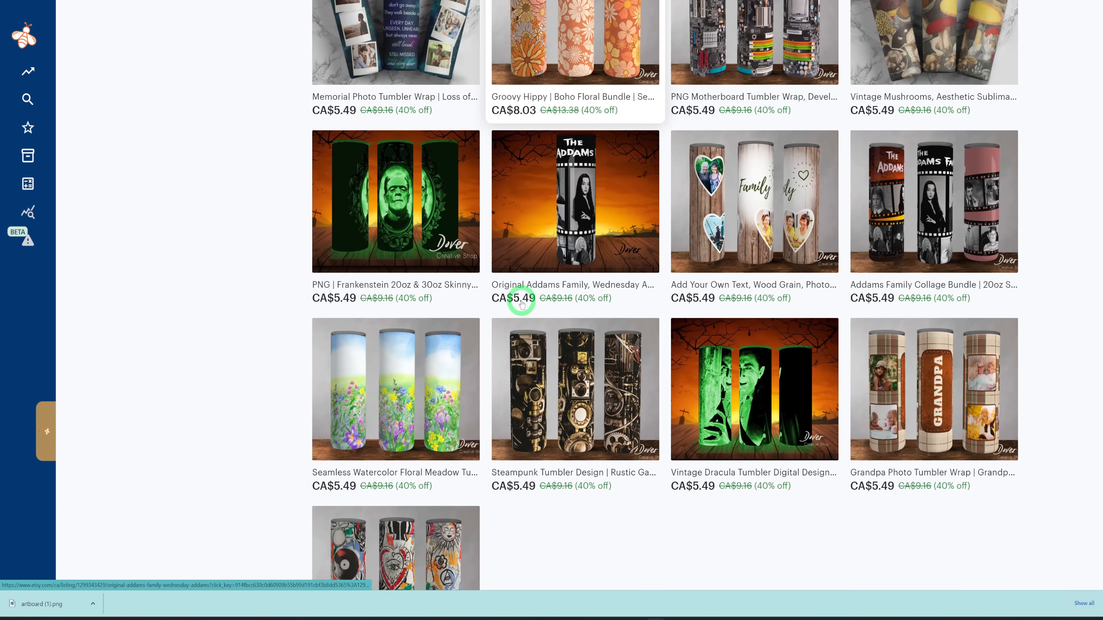
scroll(523, 304, "up", 2)
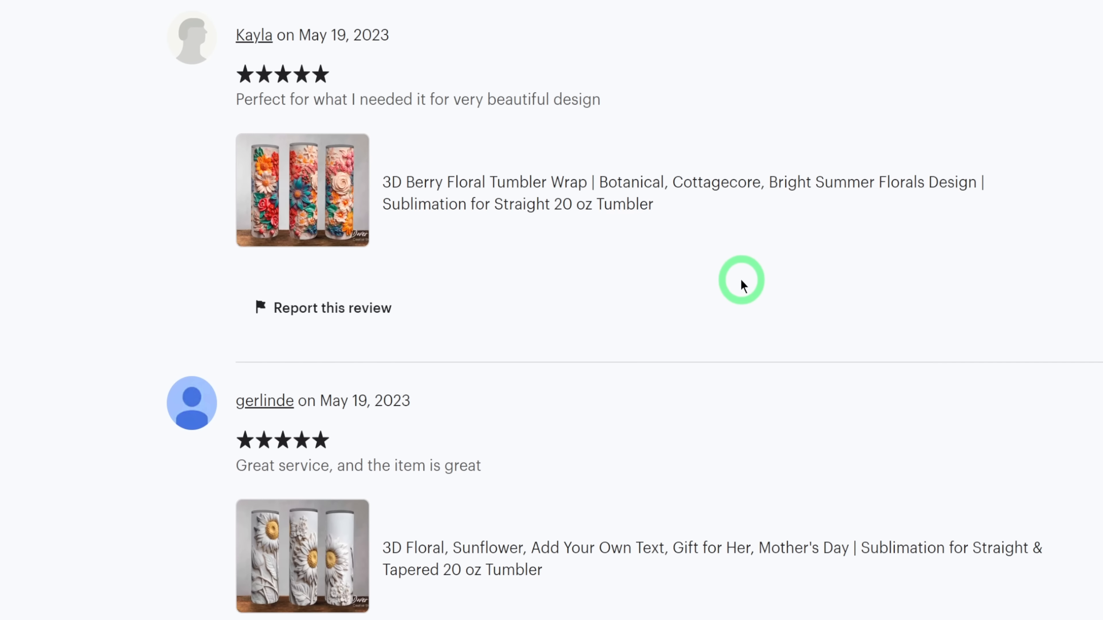
Read DoverCreativeShop's customer reviews and buyer photos for feedback on the 3D floral tumbler wraps.
scroll(742, 283, "down", 3)
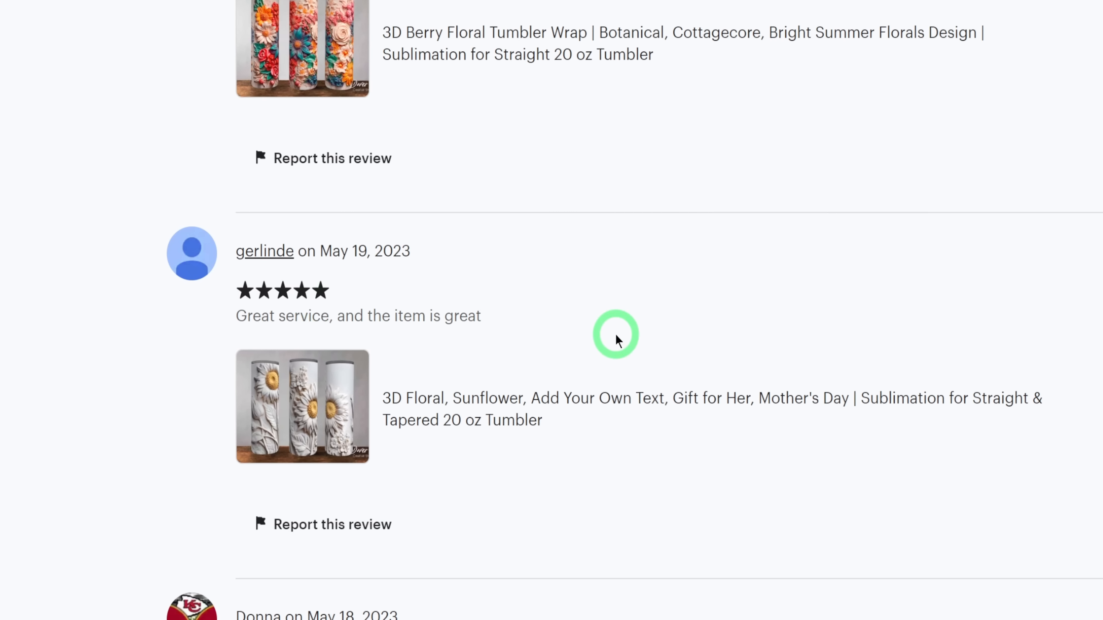
scroll(616, 338, "down", 5)
scroll(505, 443, "down", 3)
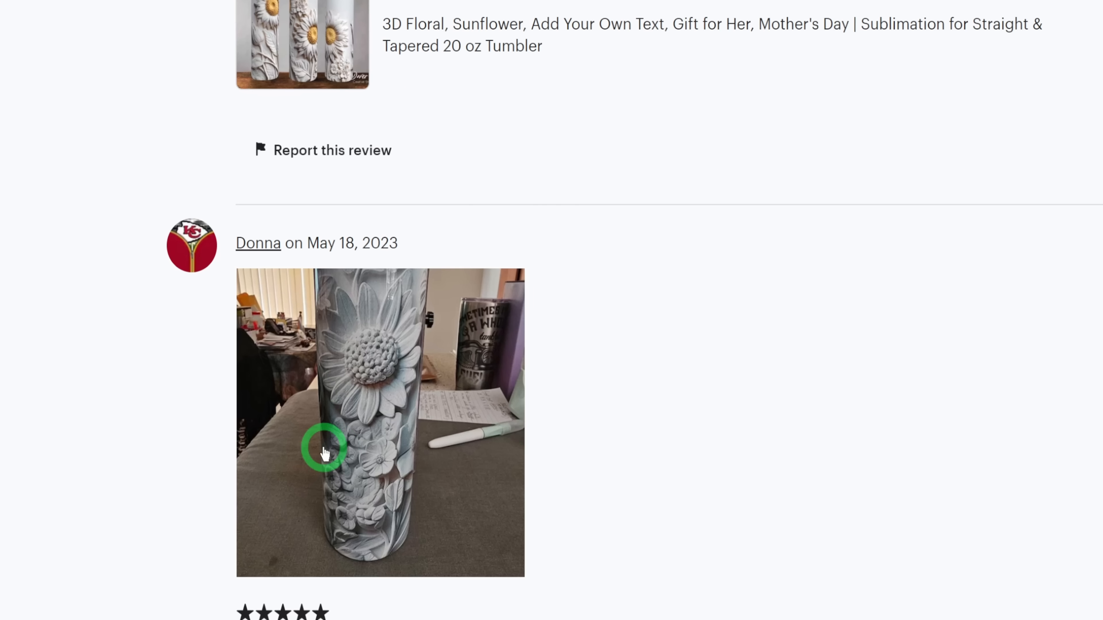
scroll(438, 473, "down", 13)
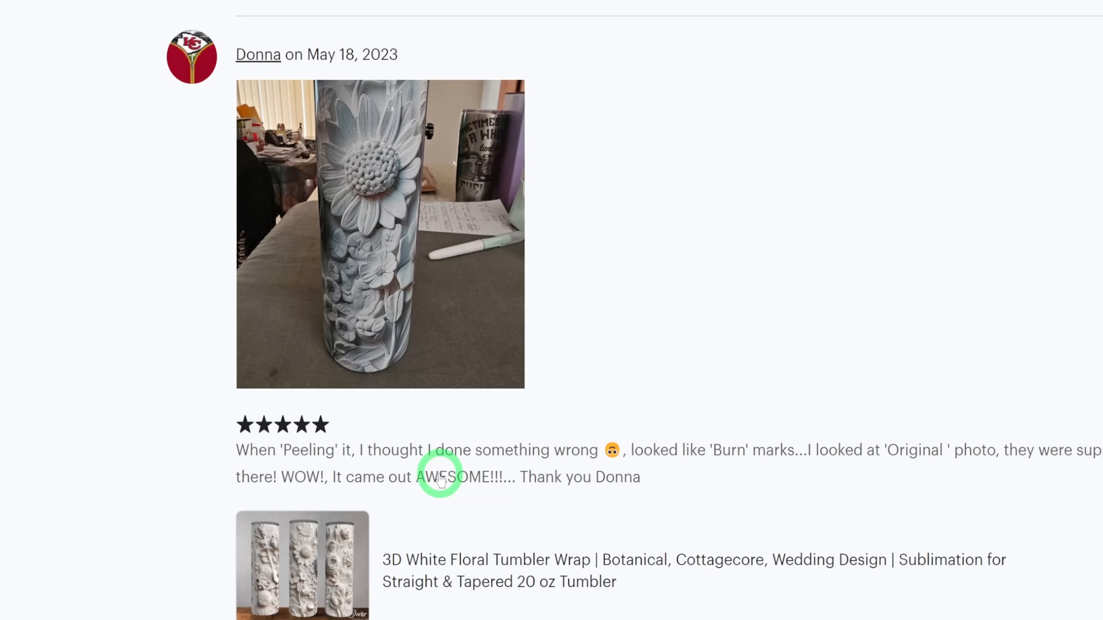
scroll(717, 485, "down", 10)
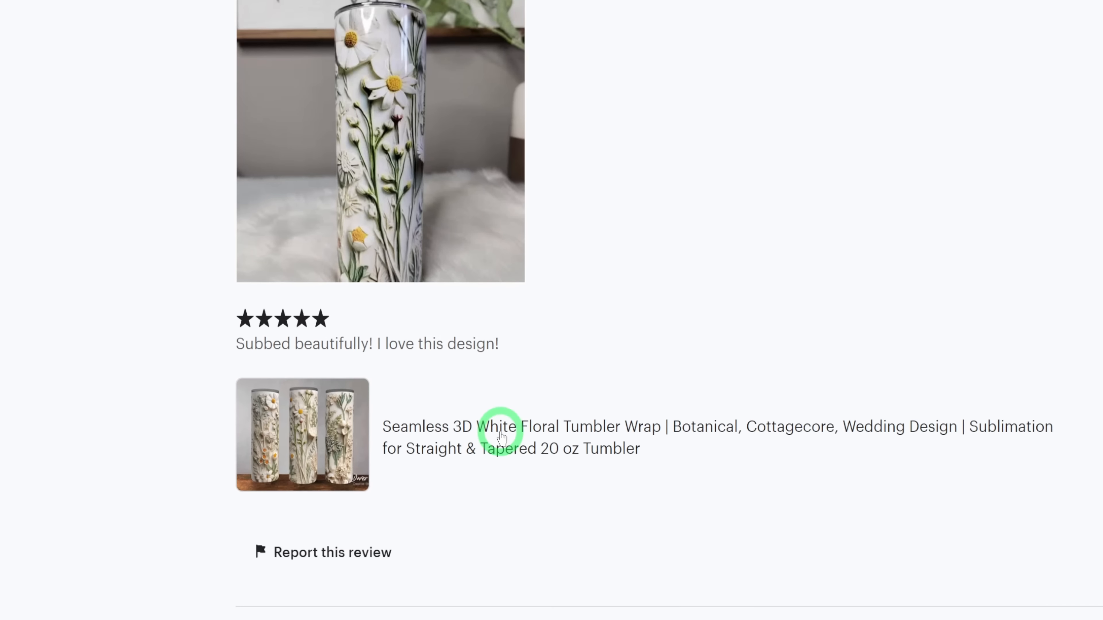
scroll(501, 433, "down", 7)
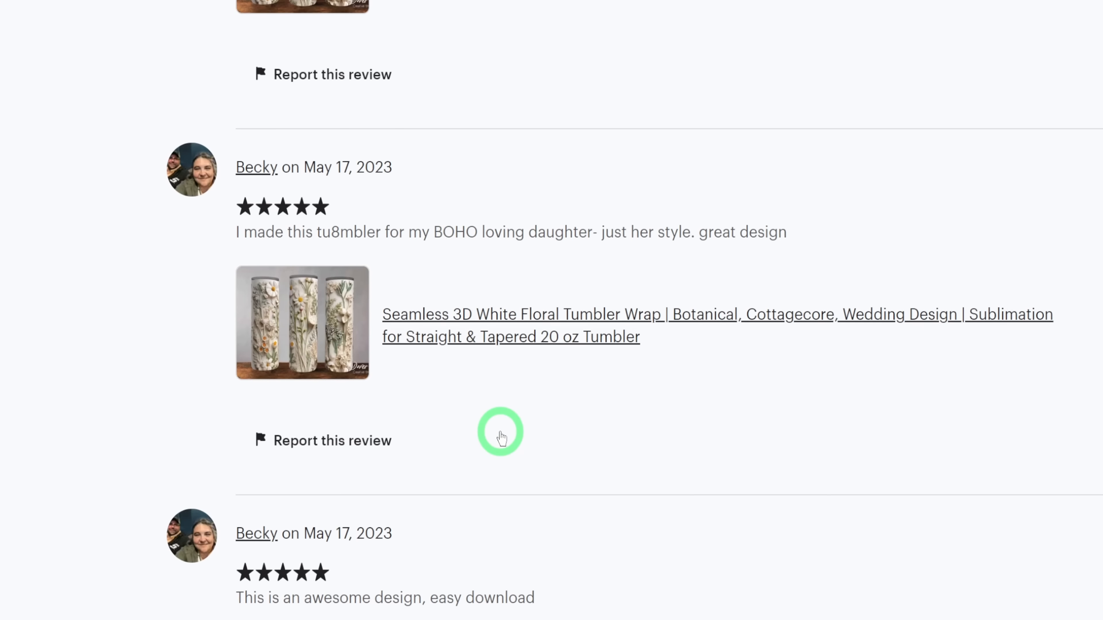
scroll(500, 432, "down", 4)
scroll(148, 422, "down", 2)
scroll(147, 421, "up", 2)
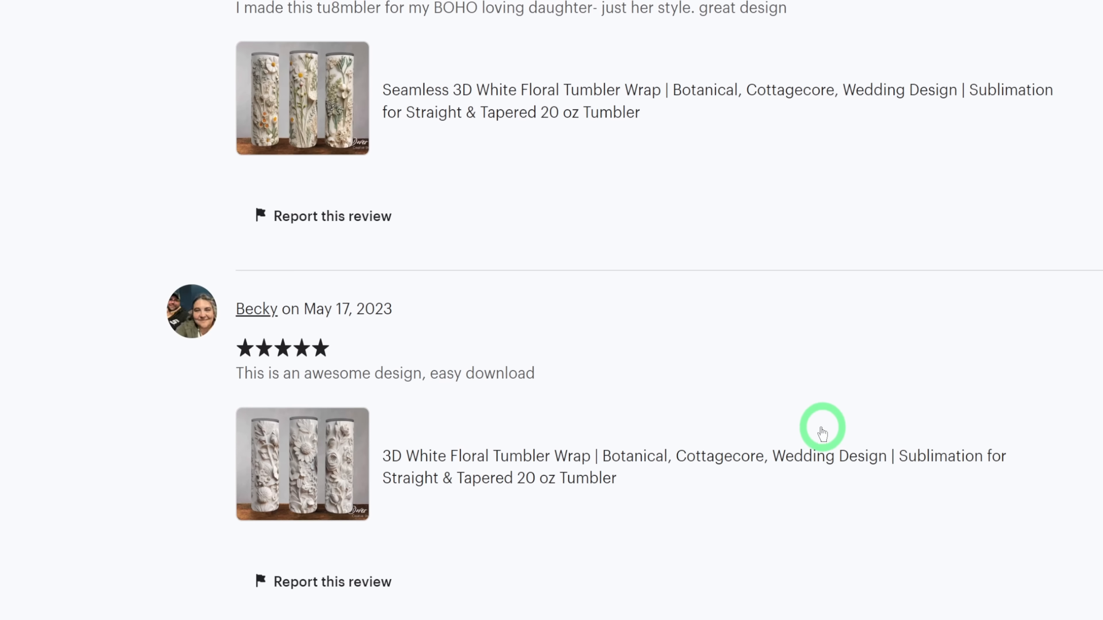
scroll(714, 446, "down", 6)
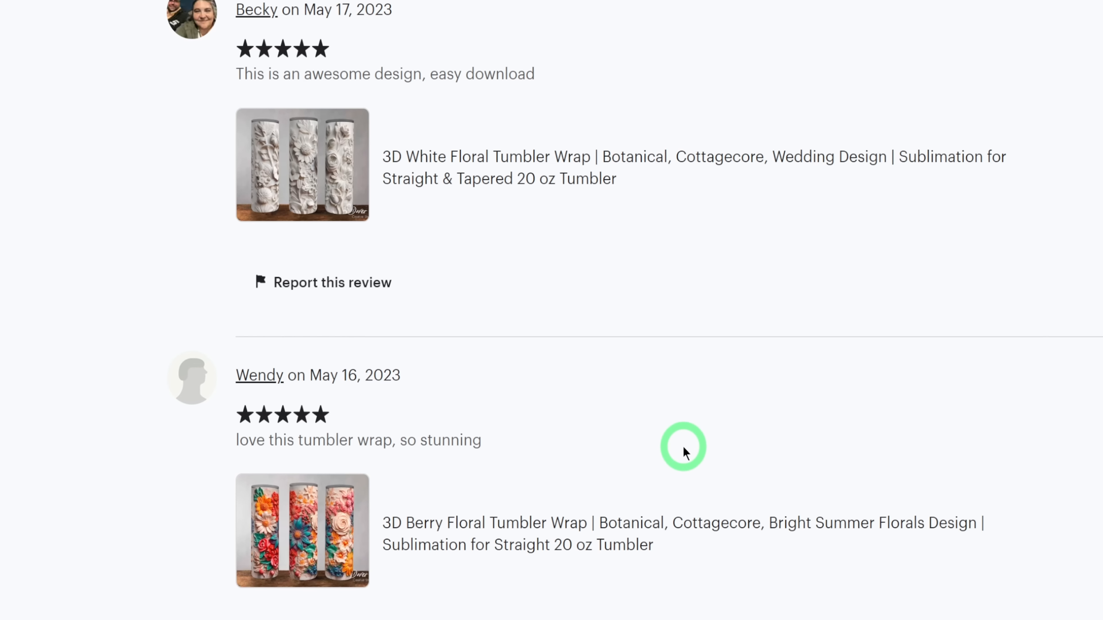
scroll(683, 446, "down", 6)
scroll(679, 446, "down", 6)
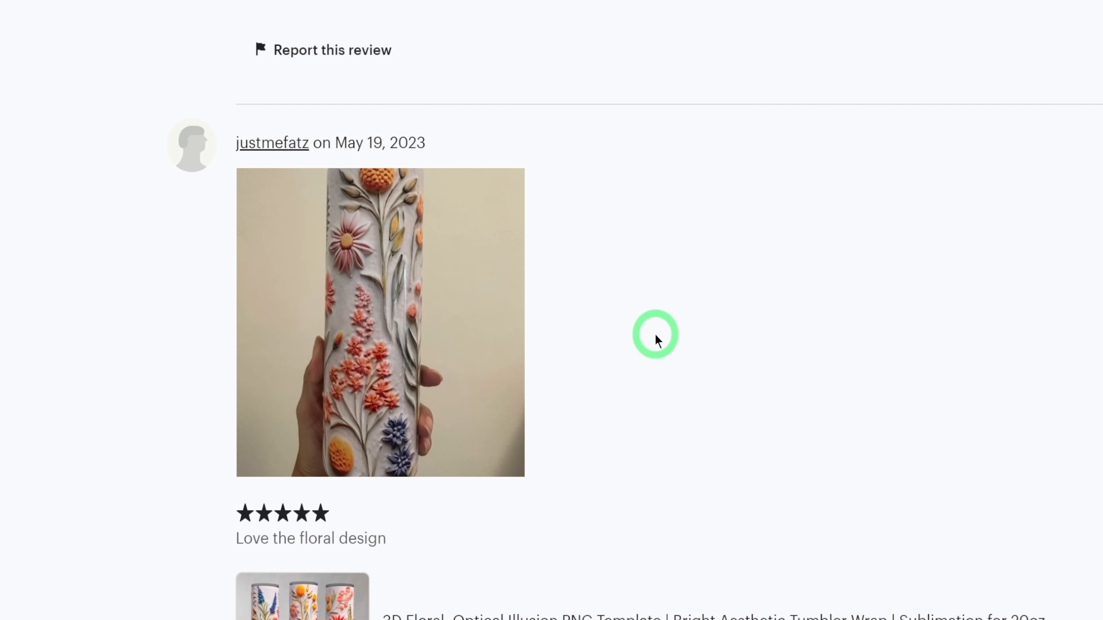
scroll(656, 336, "up", 17)
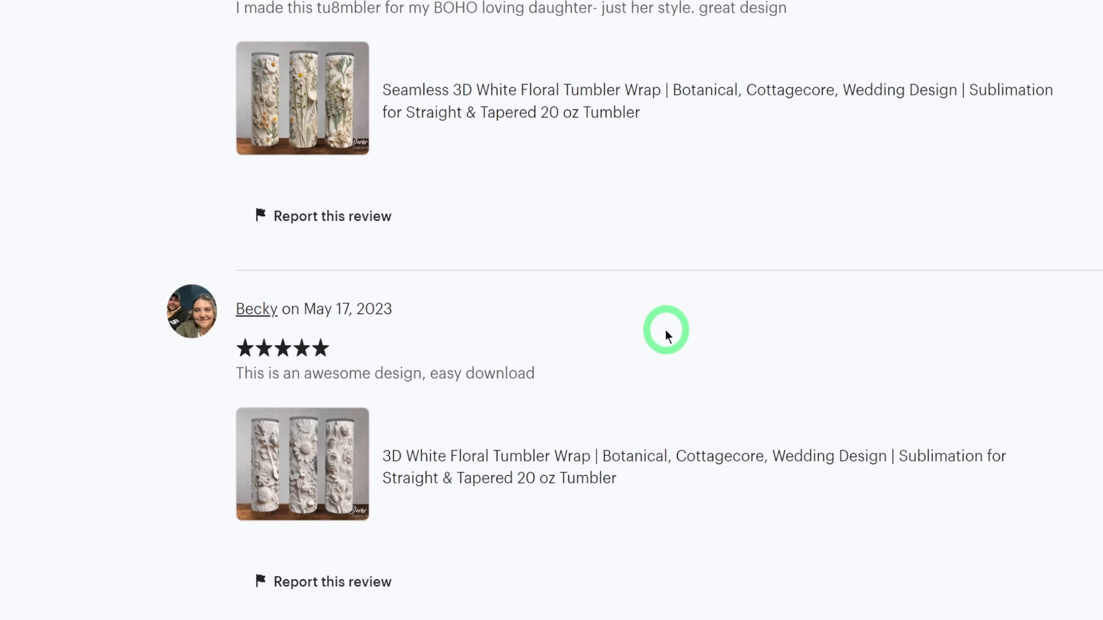
Look back at the buyer photo and comment reviewing the 3D White Floral Tumbler Wrap.
scroll(665, 336, "up", 15)
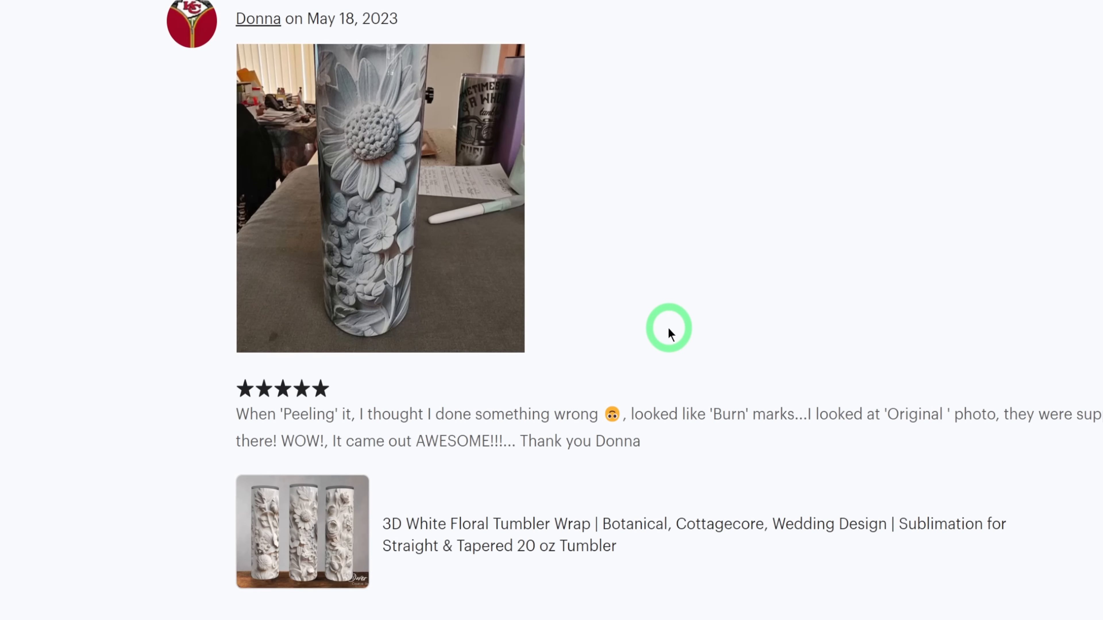
scroll(668, 335, "up", 16)
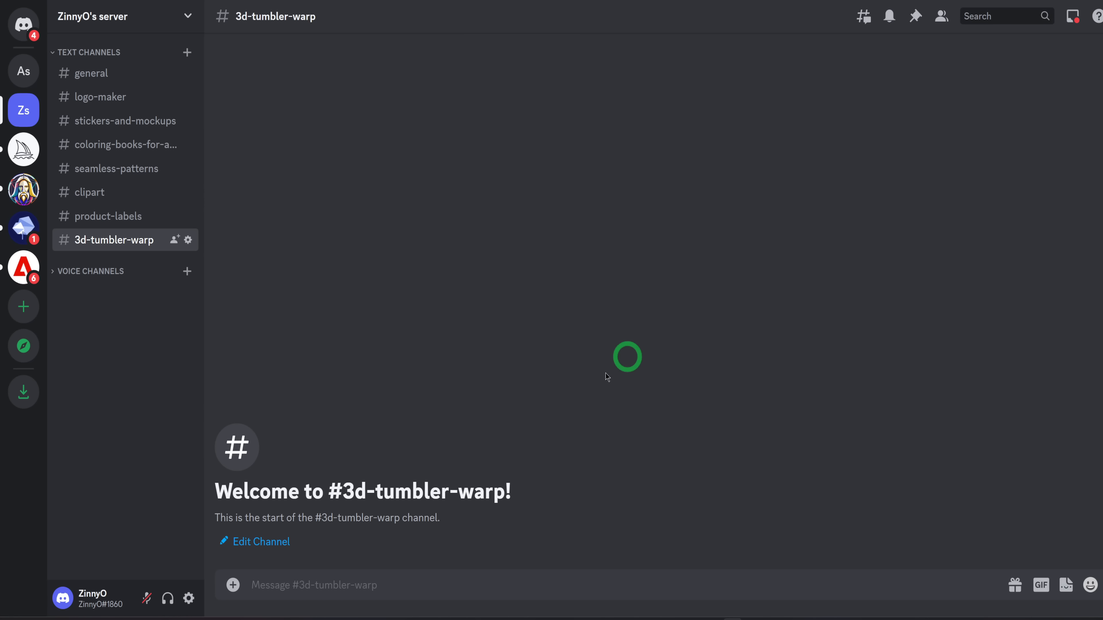
Switch to the 3d-tumbler-warp channel in Discord, check the Midjourney settings and dismiss the settings message.
left_click(333, 582)
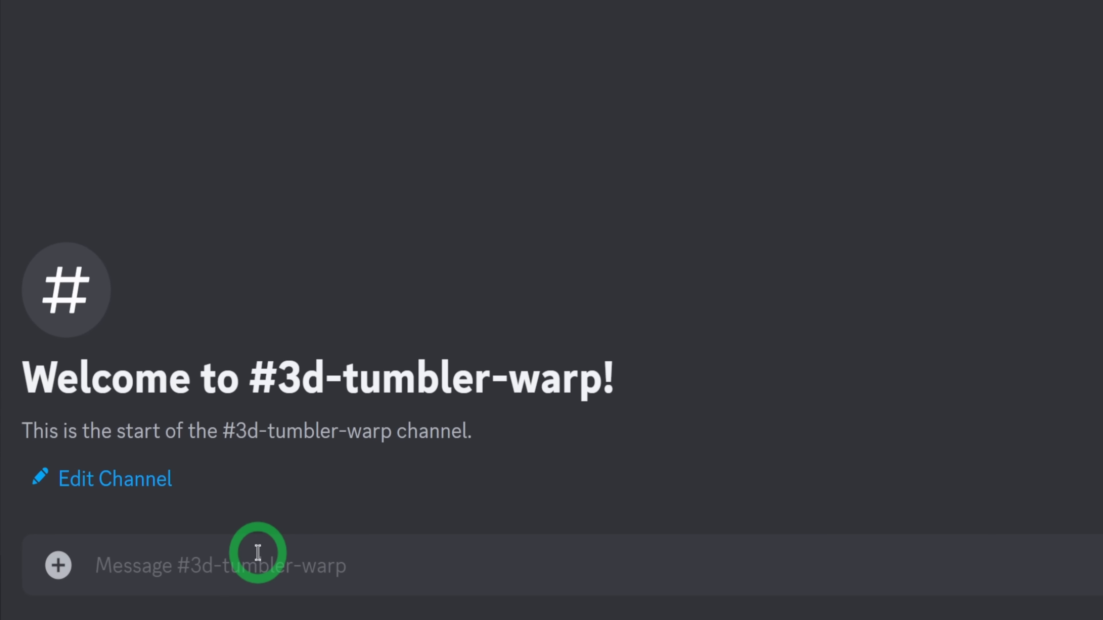
type("/")
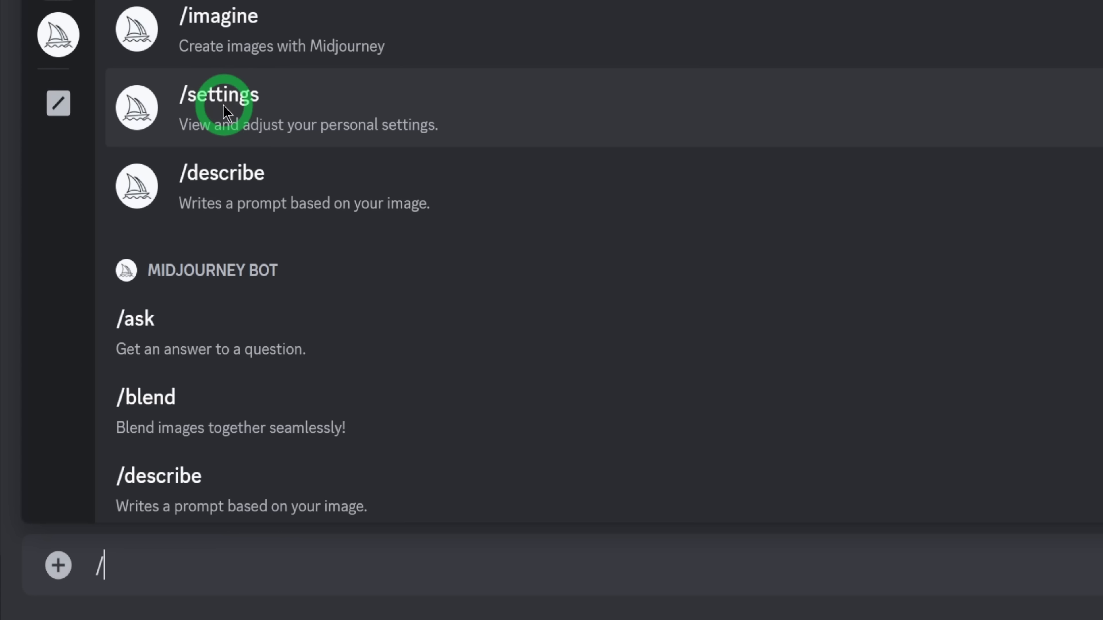
left_click(224, 105)
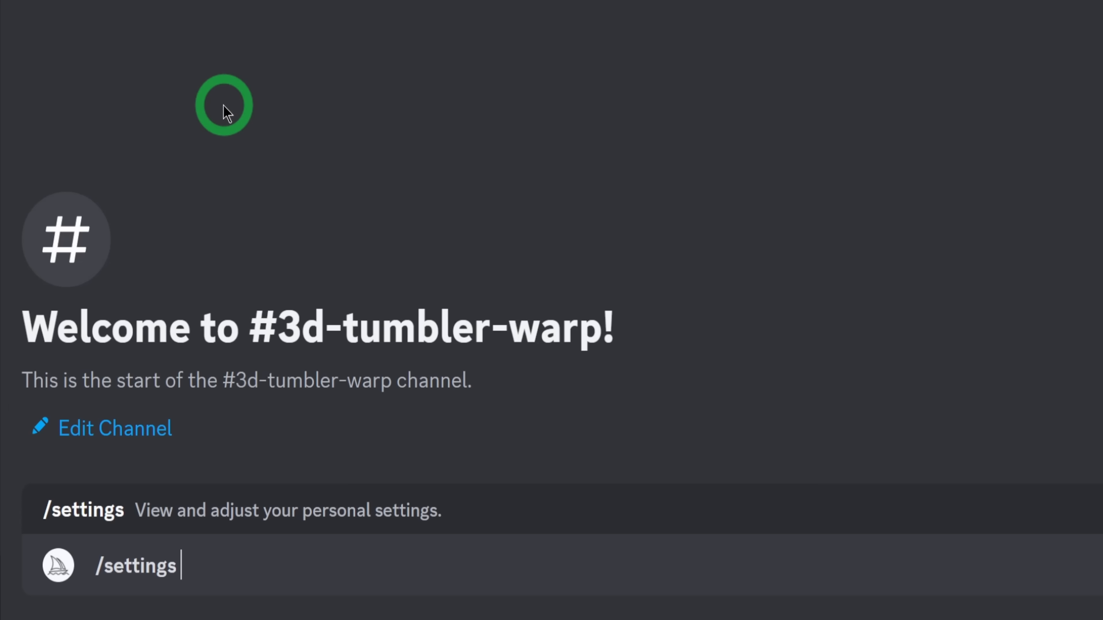
key("Return")
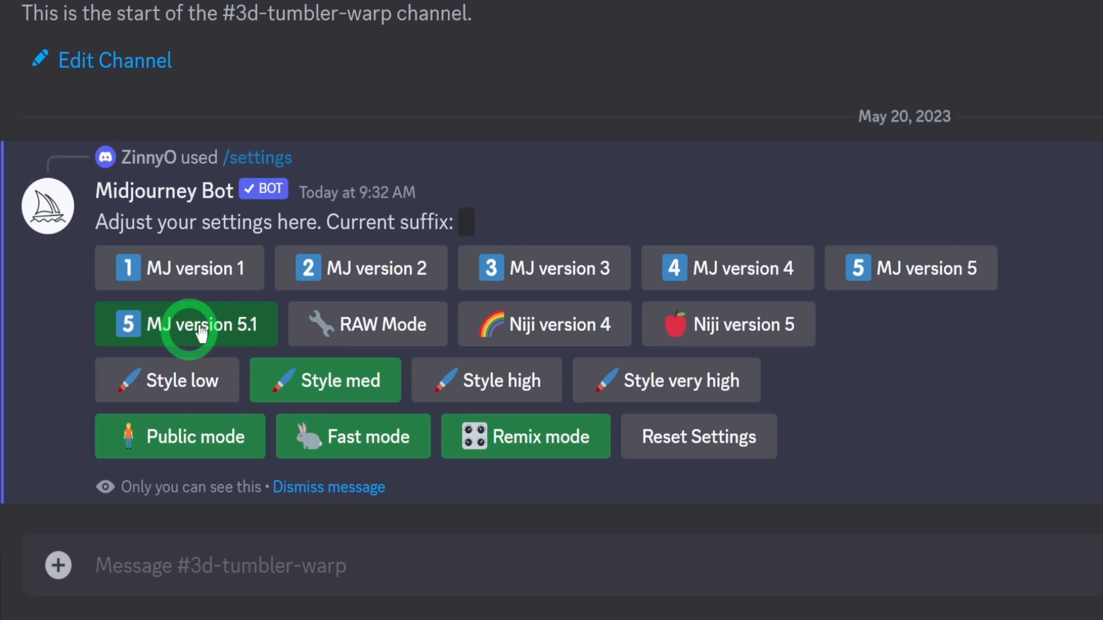
left_click(348, 494)
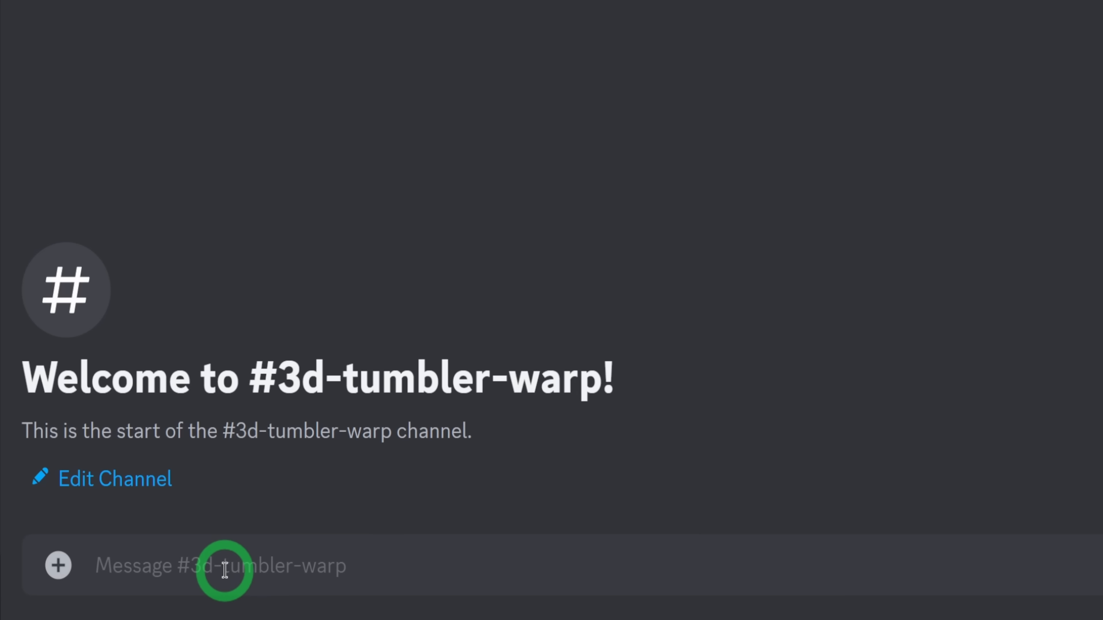
Generate Midjourney images with the prompt "3D Teal Pink Floral --tile --ar 3:2".
type("/")
left_click(217, 45)
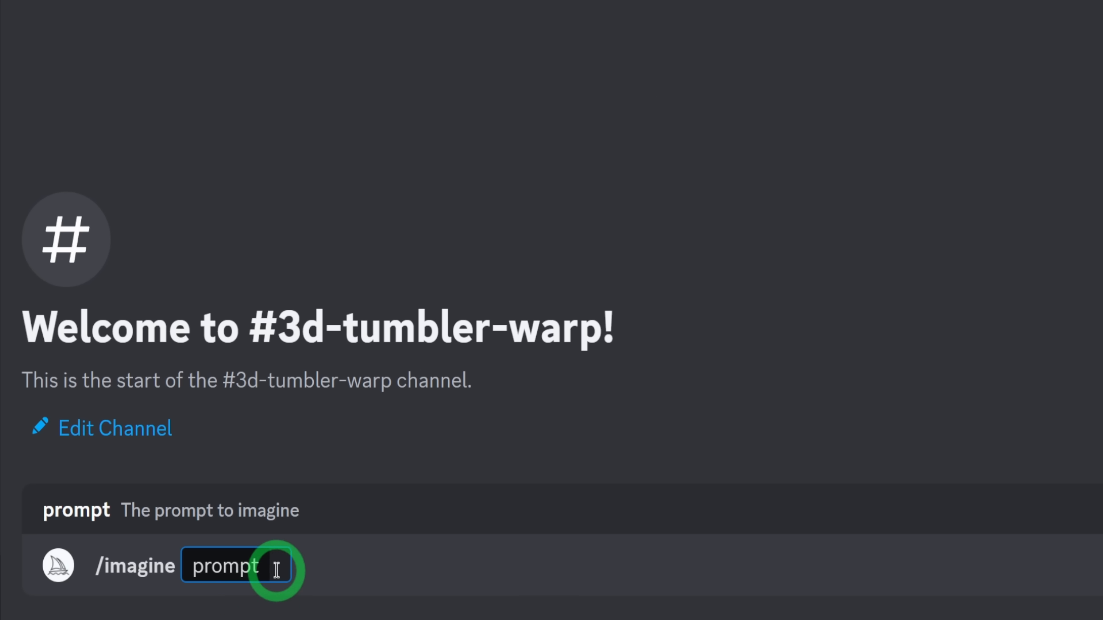
type("3D Teal Pink Floral --tile --ar 3:2")
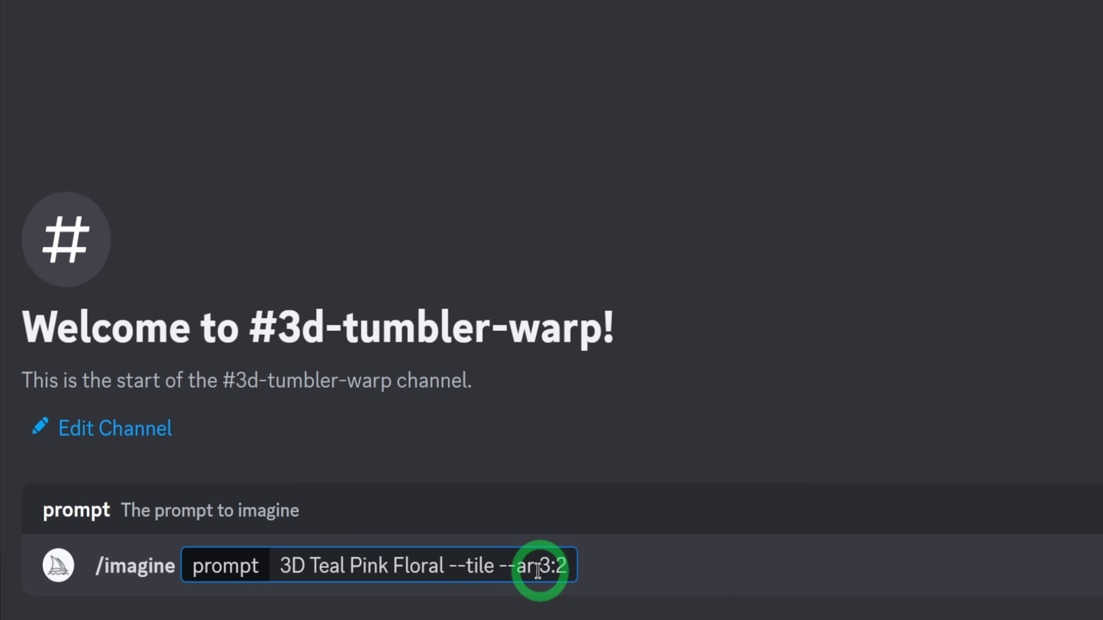
left_click(567, 567)
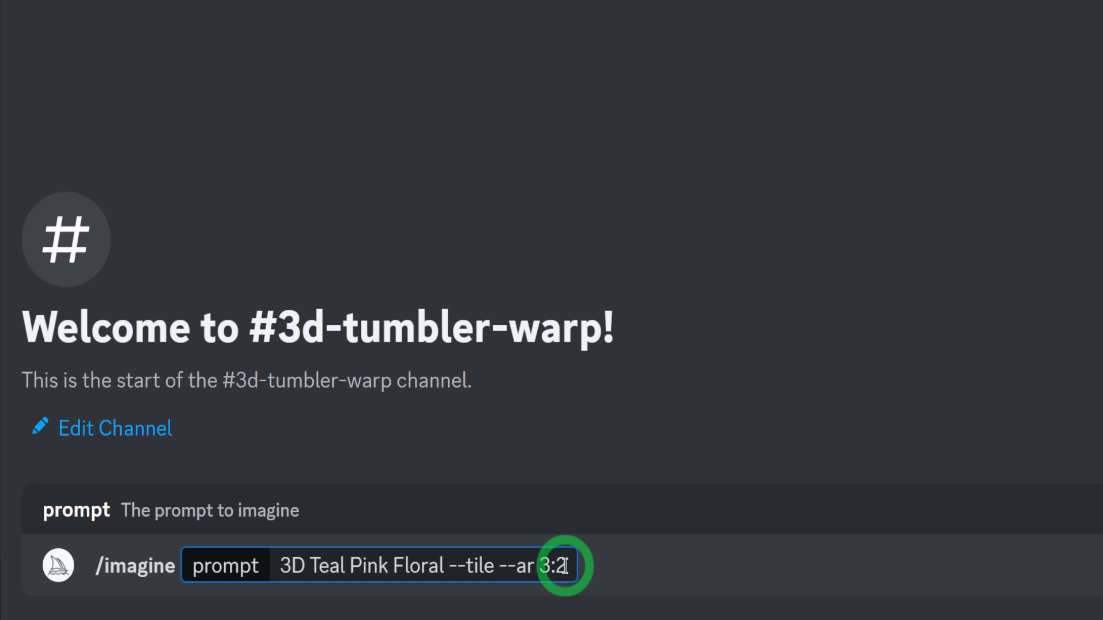
key("Return")
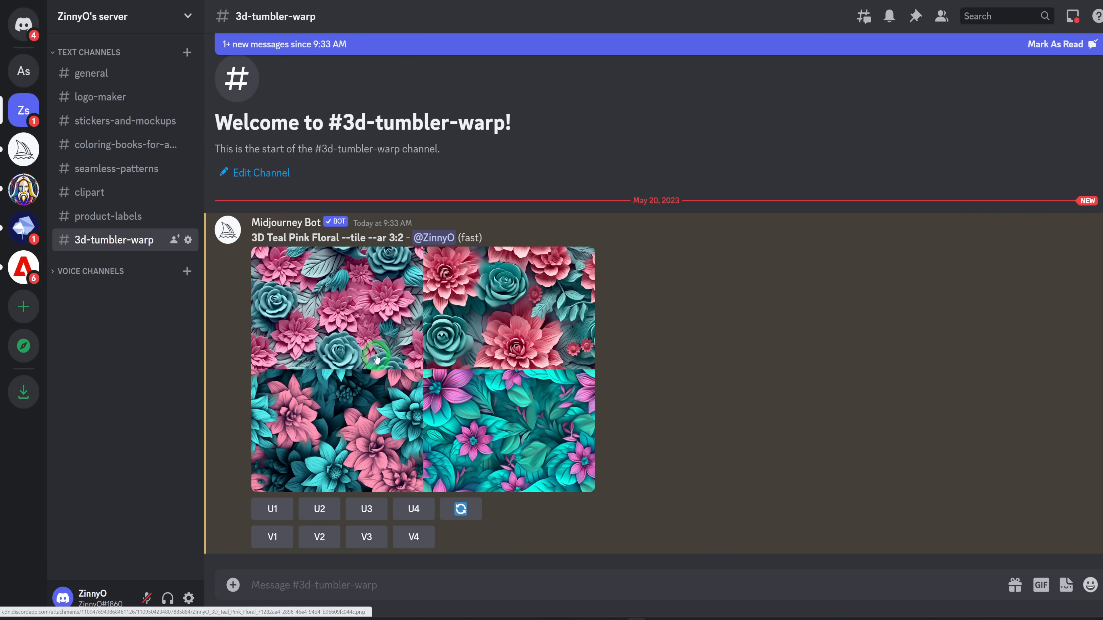
Inspect the enlarged teal and pink floral grid, and upscale and preview its second image.
left_click(377, 334)
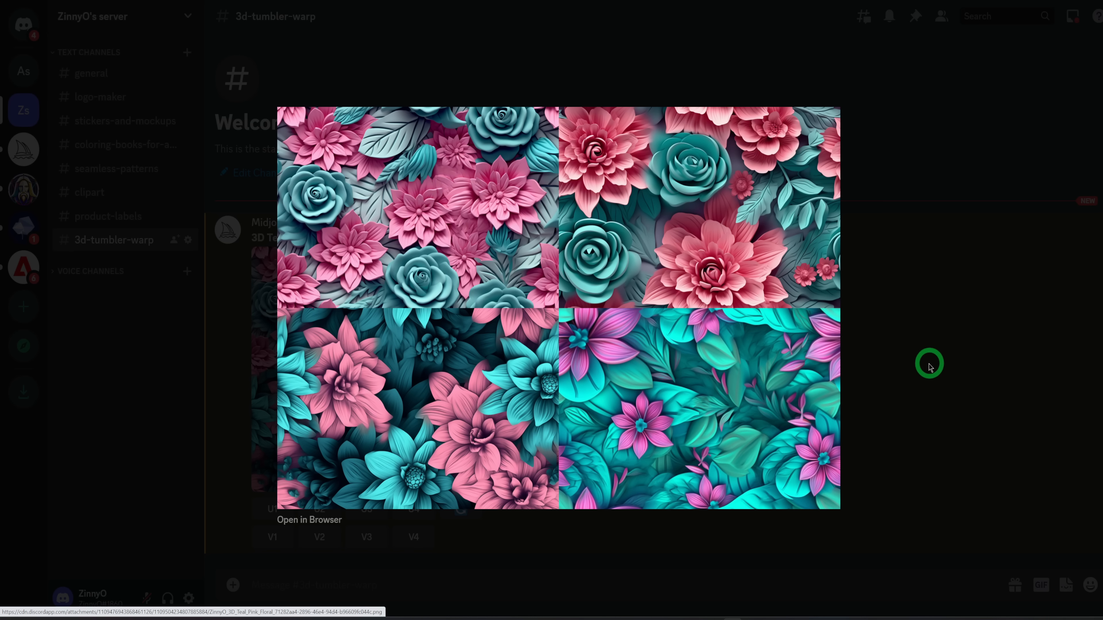
left_click(929, 367)
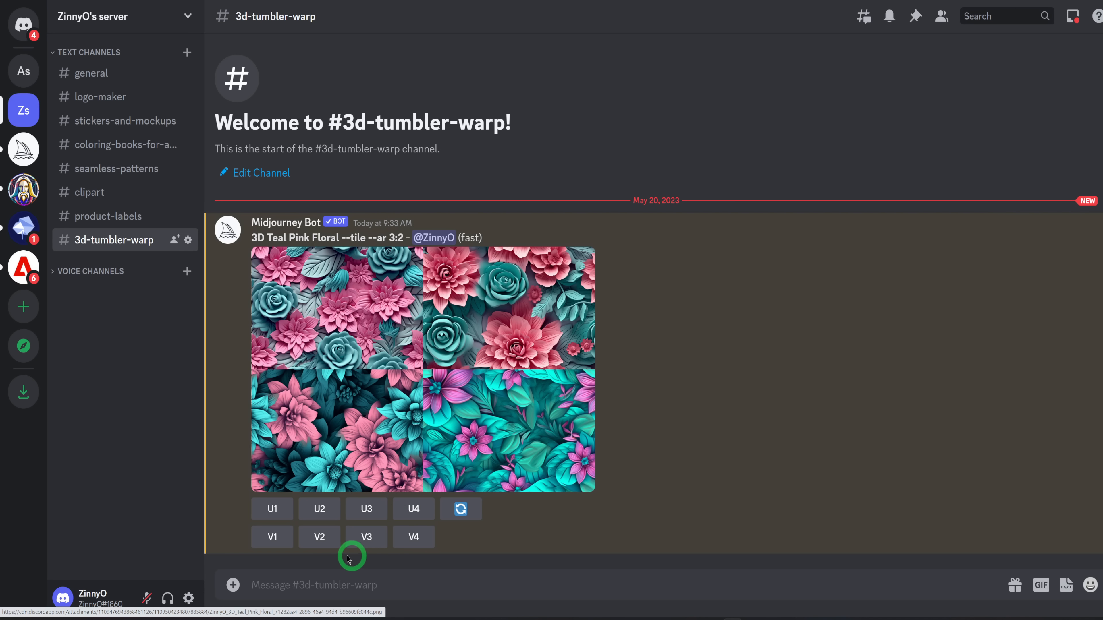
left_click(319, 509)
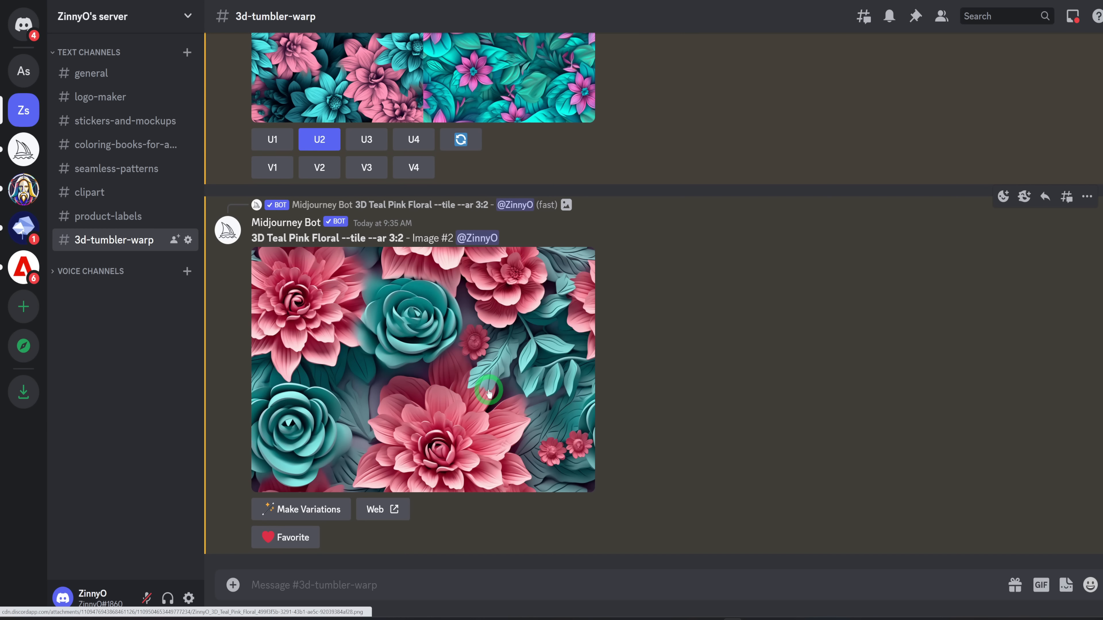
left_click(463, 408)
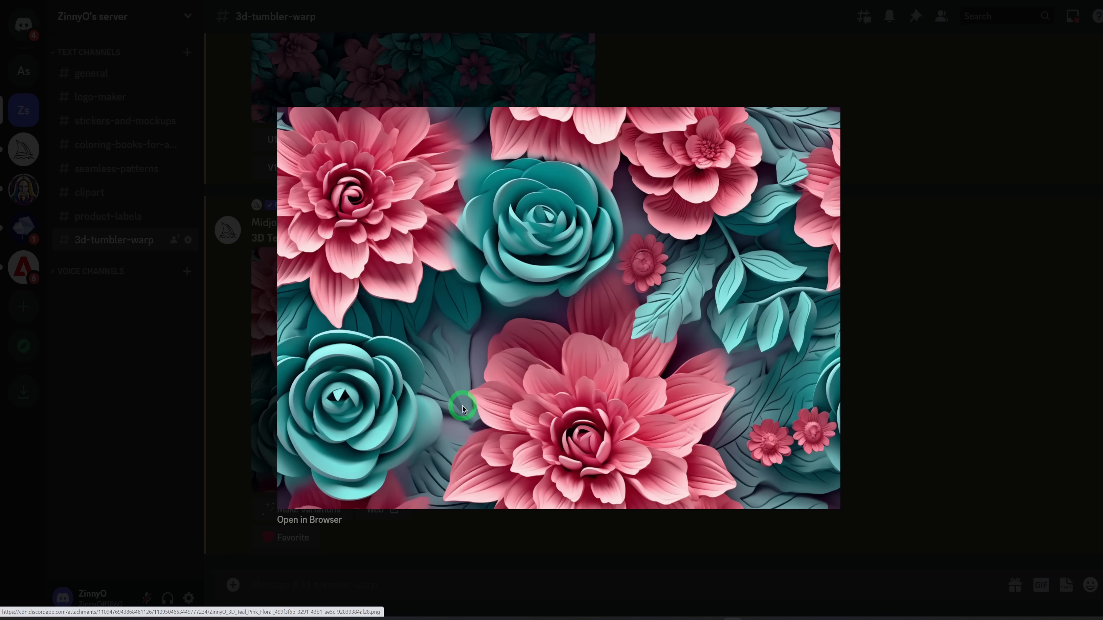
key("Escape")
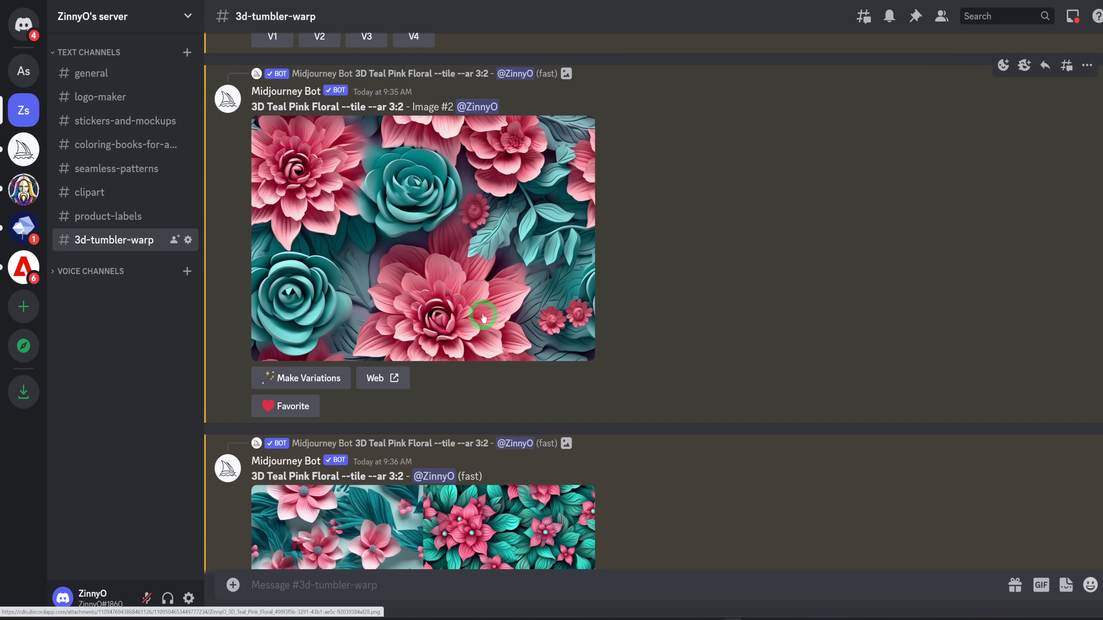
Open the upscaled teal and pink floral image in the browser and save it to the computer as a PNG.
left_click(348, 300)
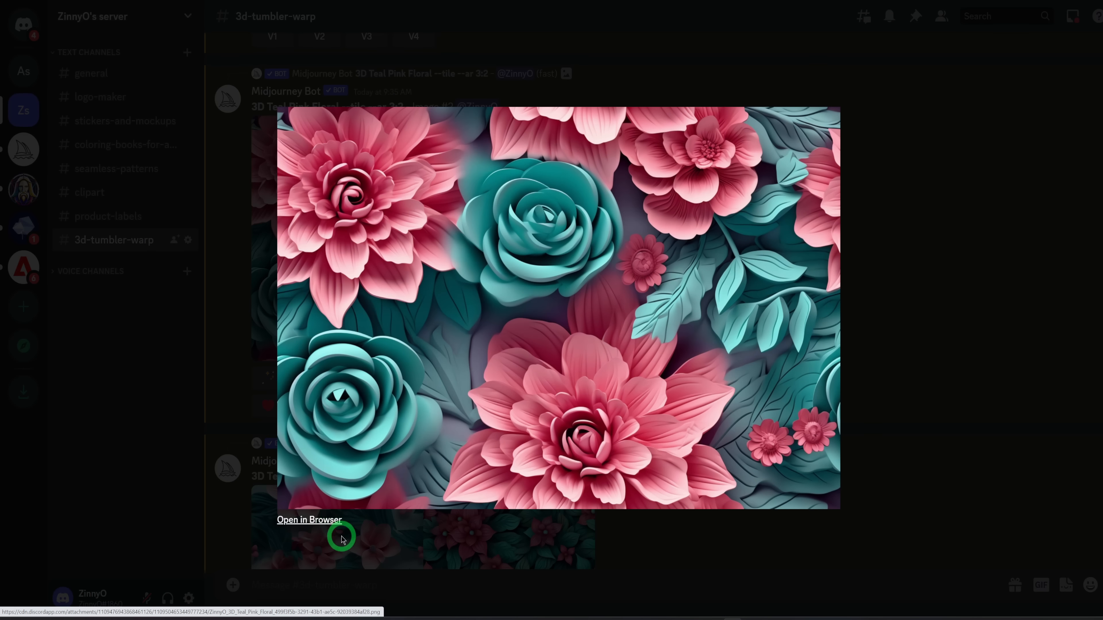
left_click(319, 521)
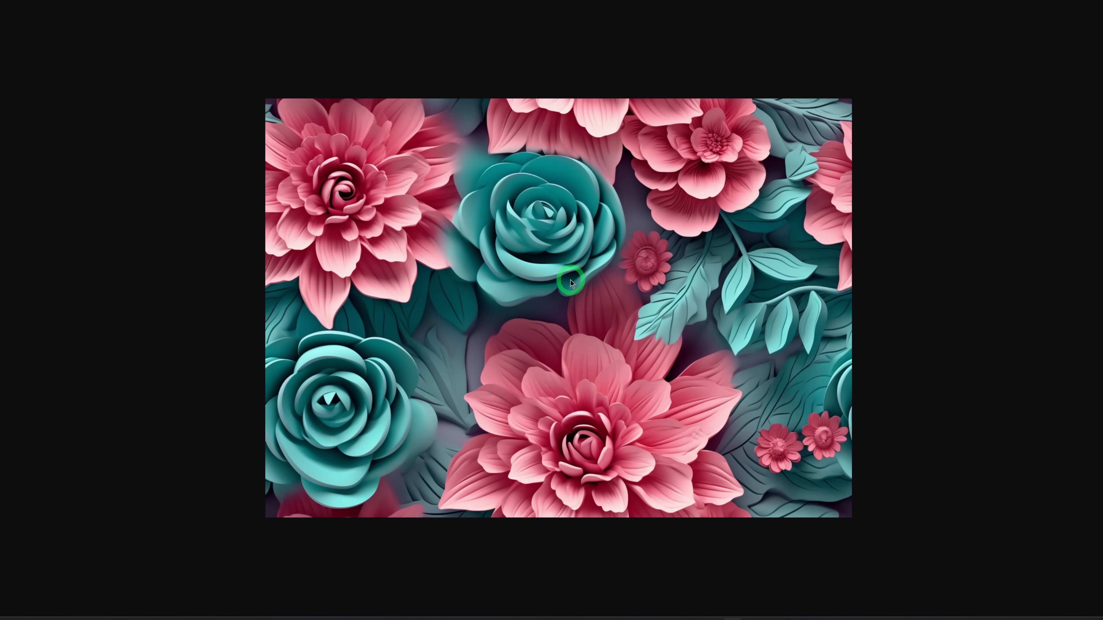
right_click(570, 281)
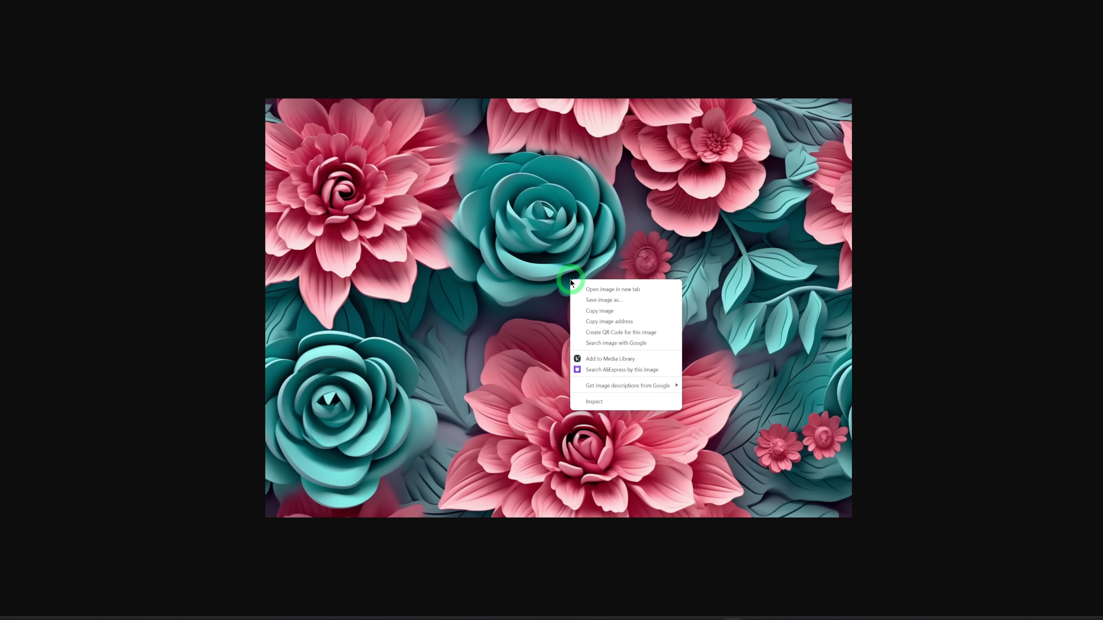
left_click(624, 301)
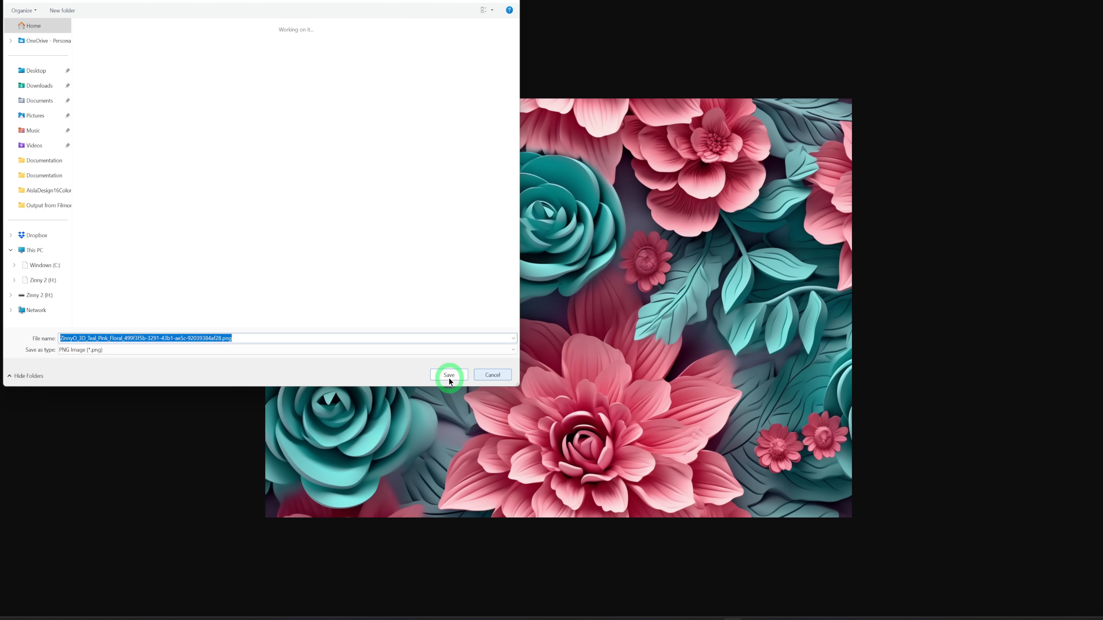
left_click(449, 376)
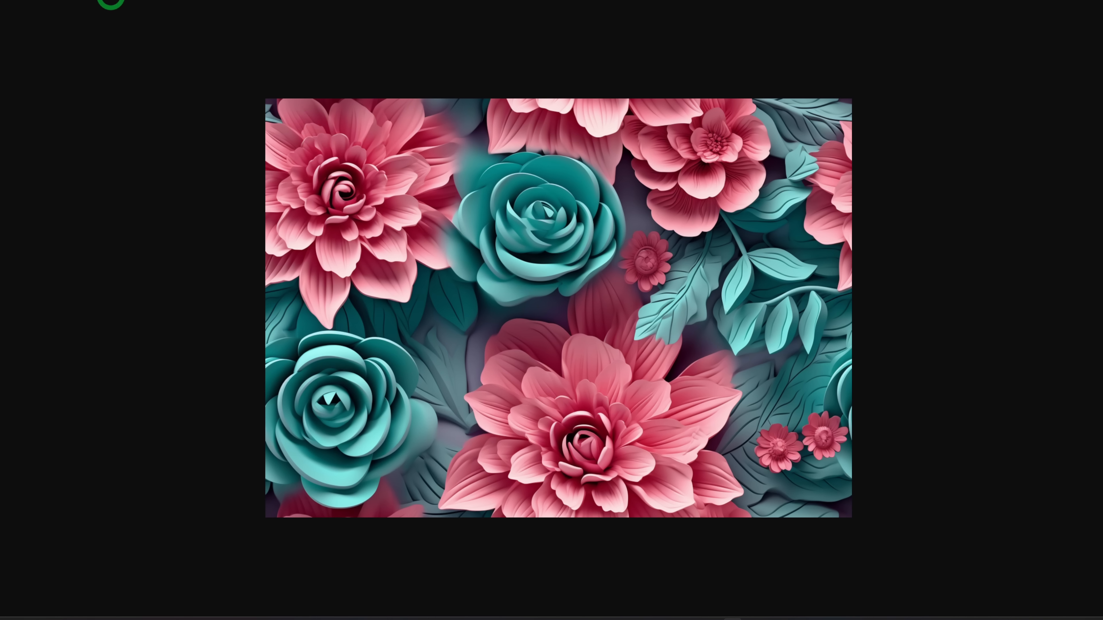
key("ctrl+w")
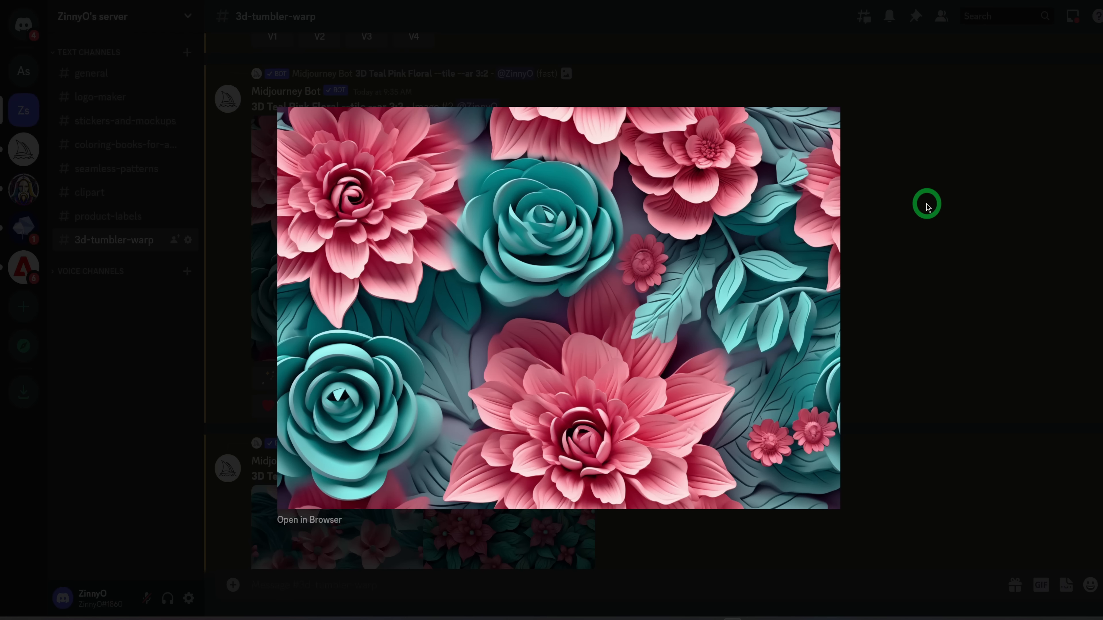
left_click(925, 202)
Generate Midjourney images with the prompt "3D butterflies, layered forms, paper quilling pattern, Scarlet, light olive and light teal --tile --s 750 --ar 3:2".
scroll(574, 353, "down", 10)
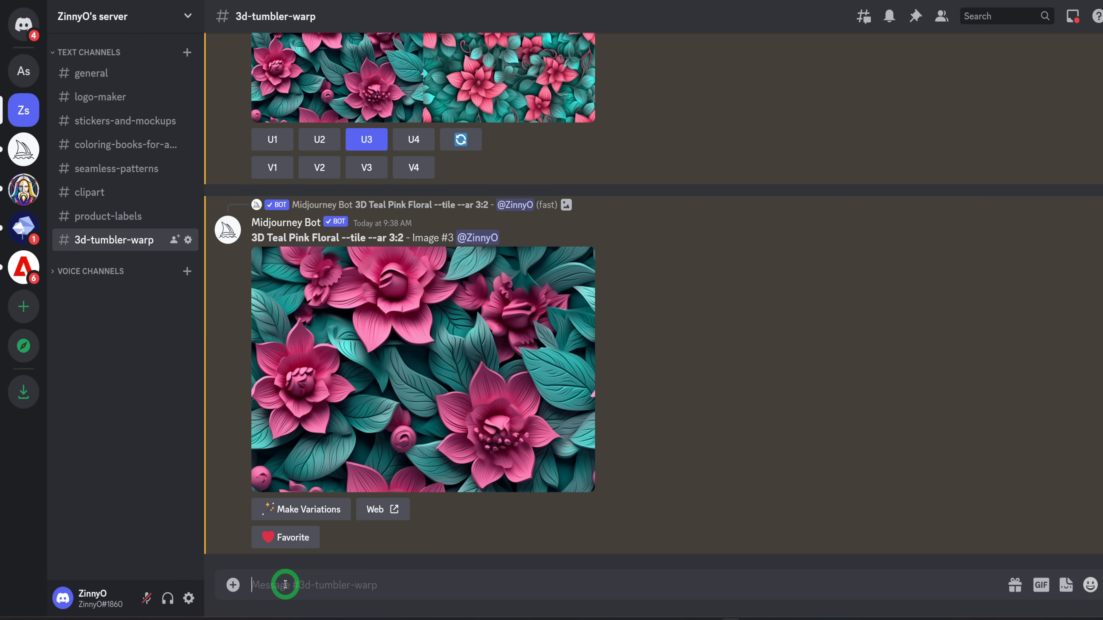
type("/")
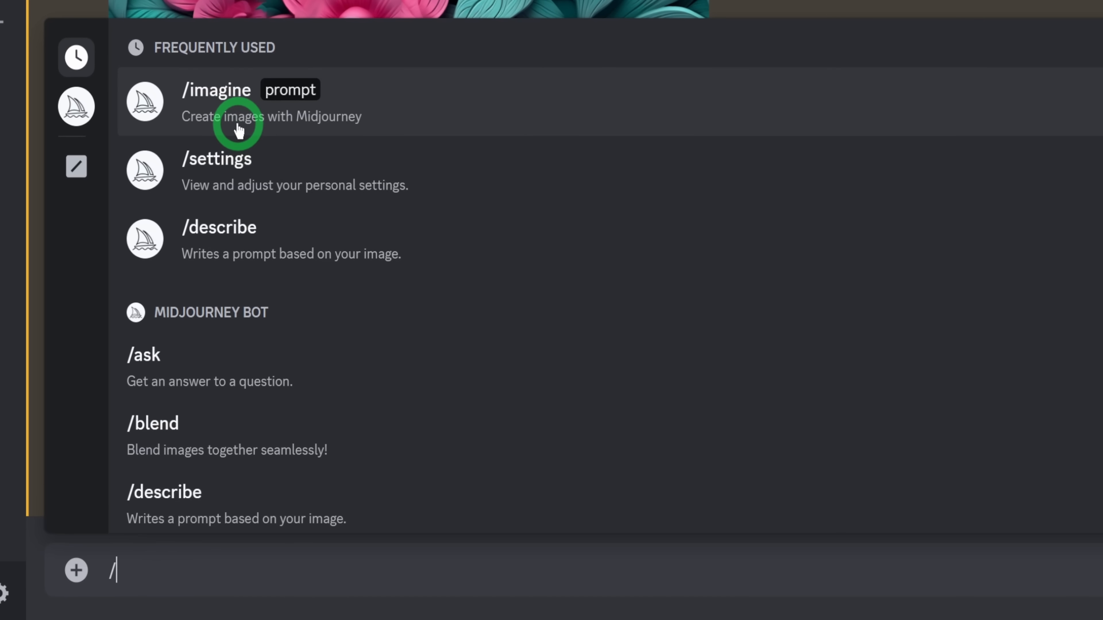
left_click(289, 332)
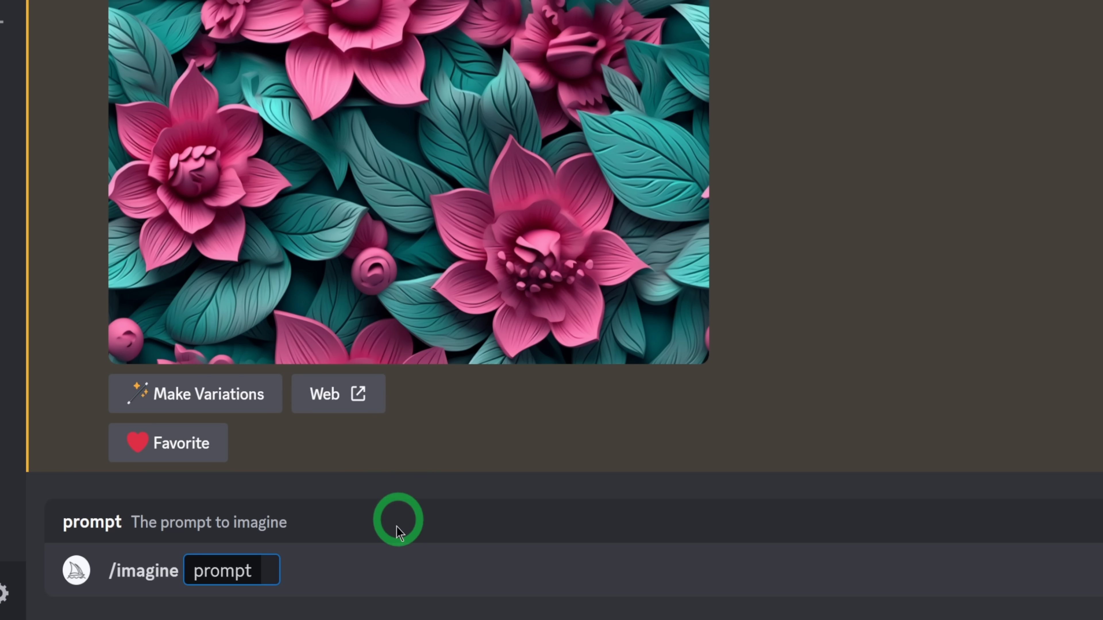
type("butterflies, layered forms, paper quilling pattern, Scarlet, light olive and light teal --tile --s 750 --ar 3:2")
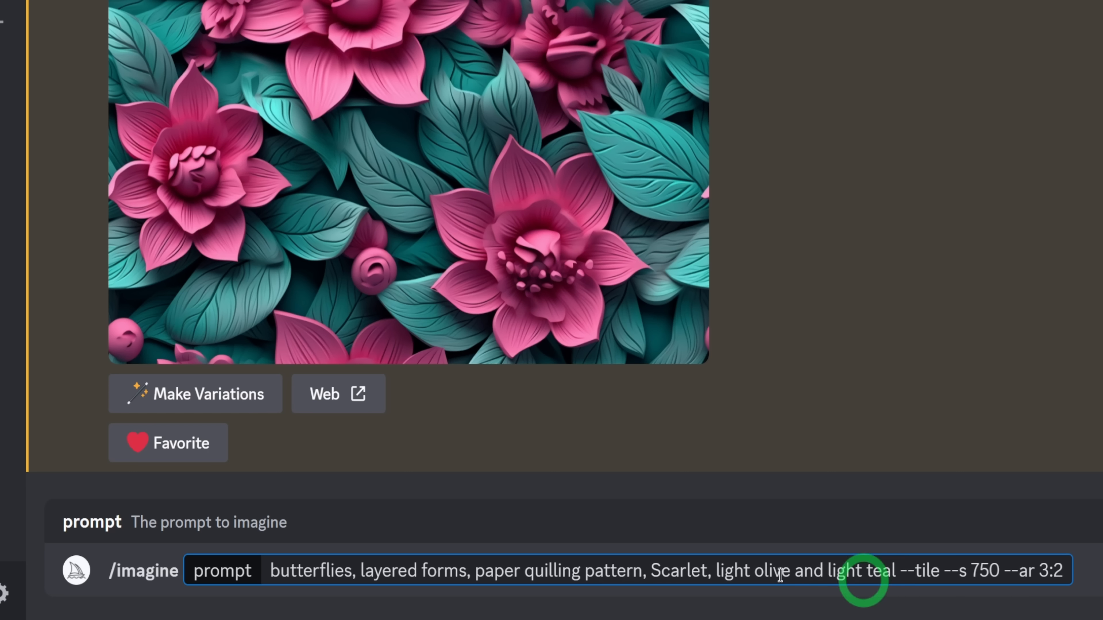
left_click(269, 570)
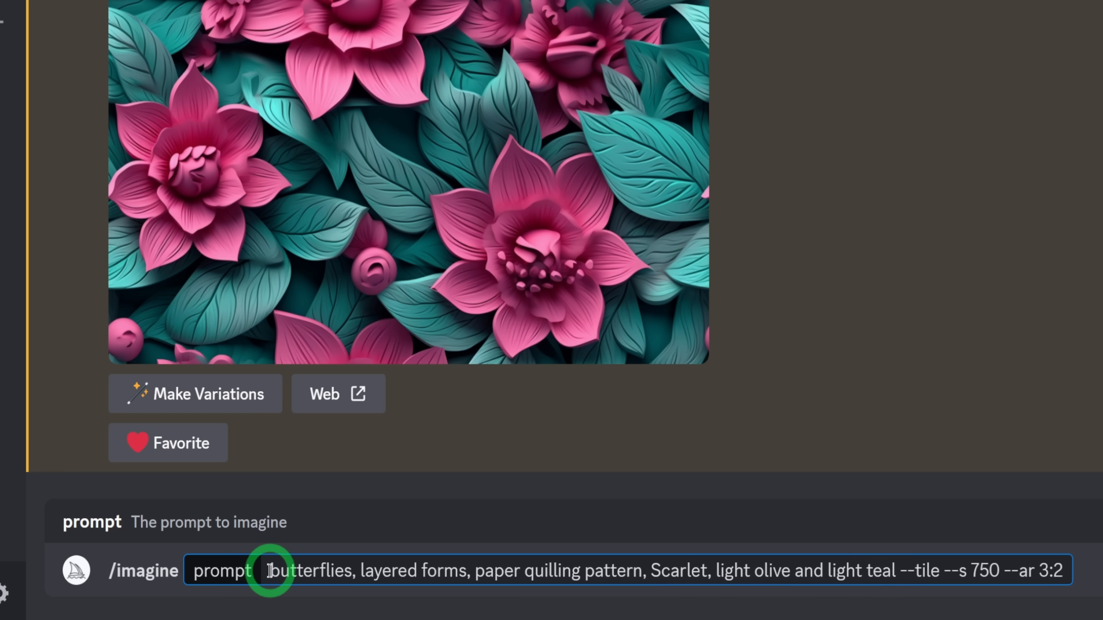
type("3D")
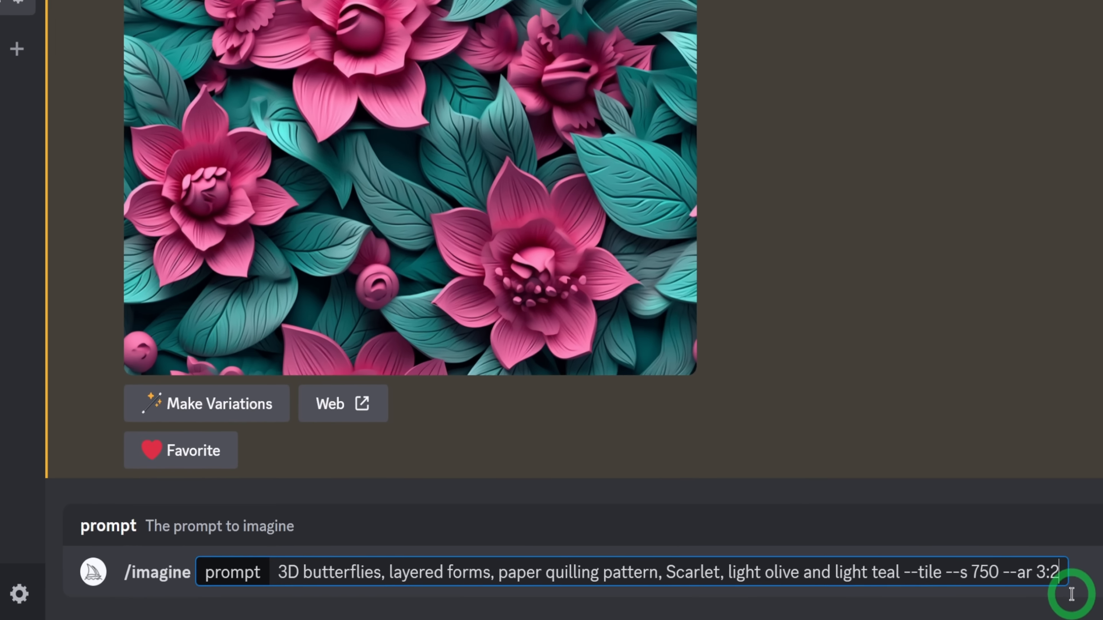
key("Return")
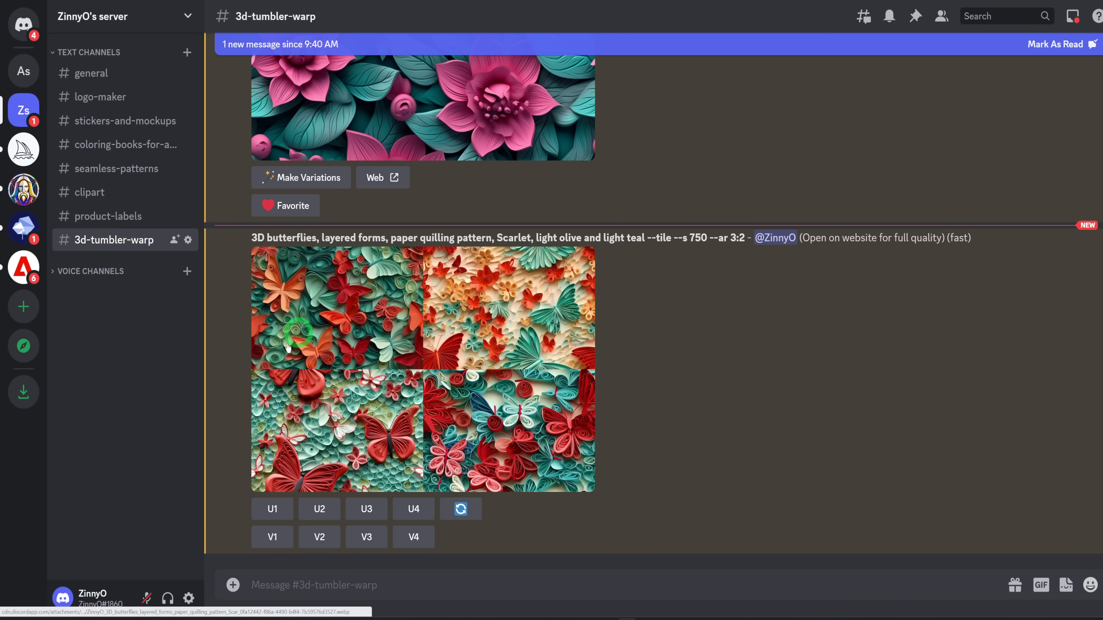
Inspect the enlarged butterfly quilling grid and upscale its second and first images.
left_click(363, 422)
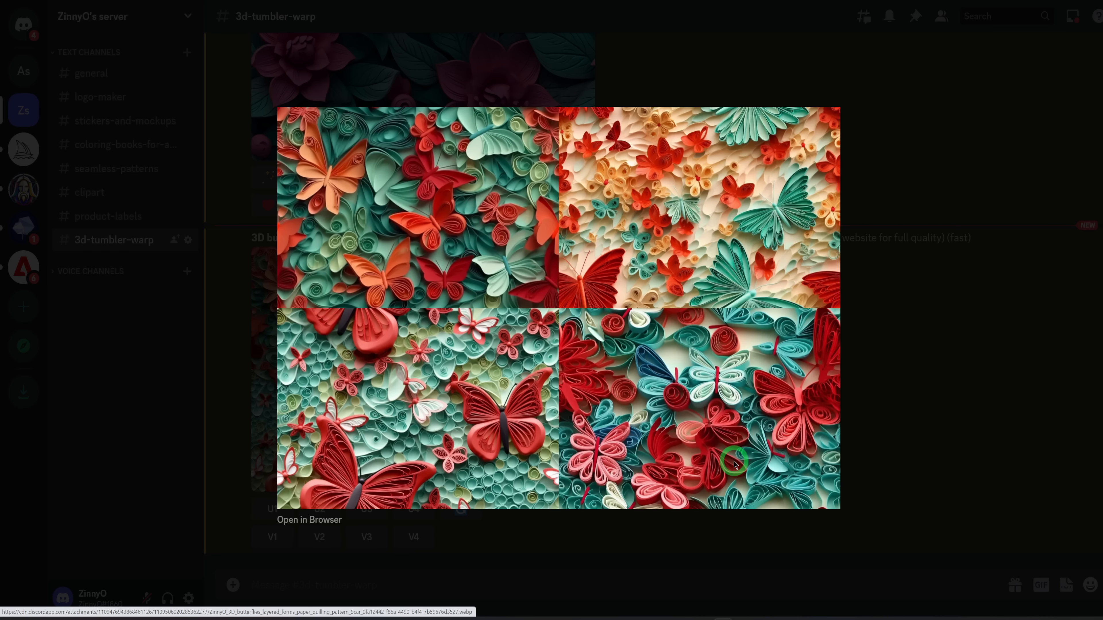
left_click(916, 381)
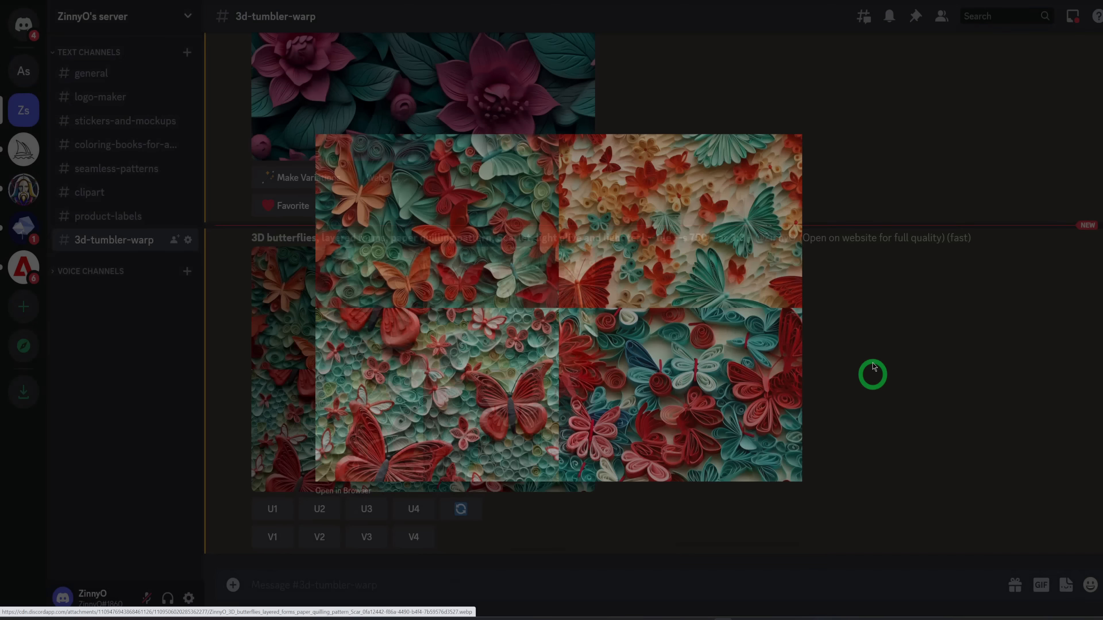
left_click(318, 508)
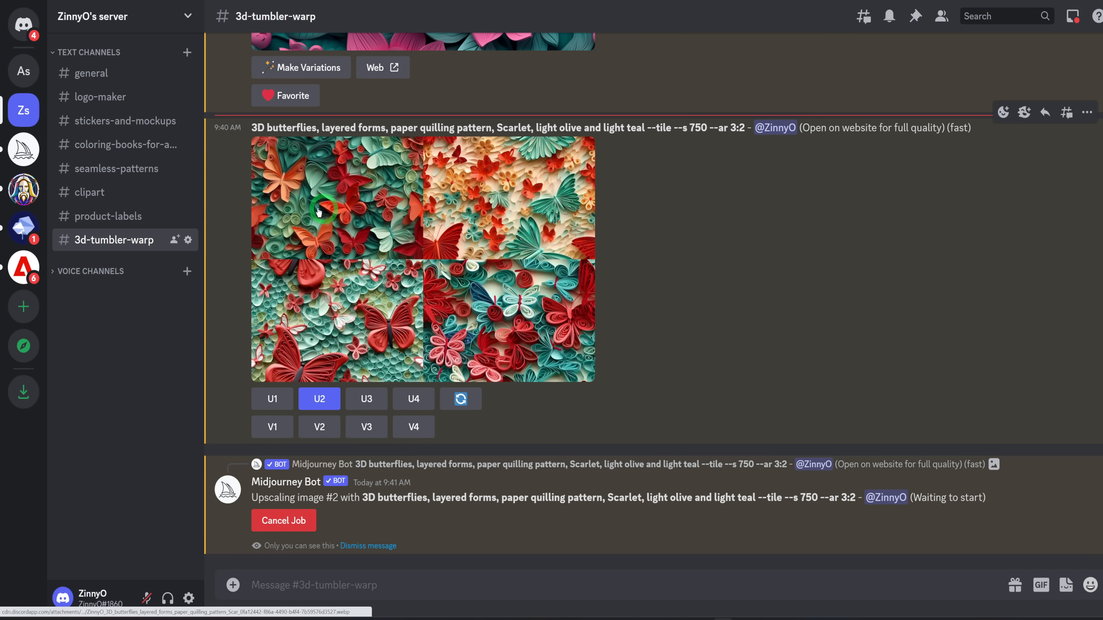
left_click(275, 398)
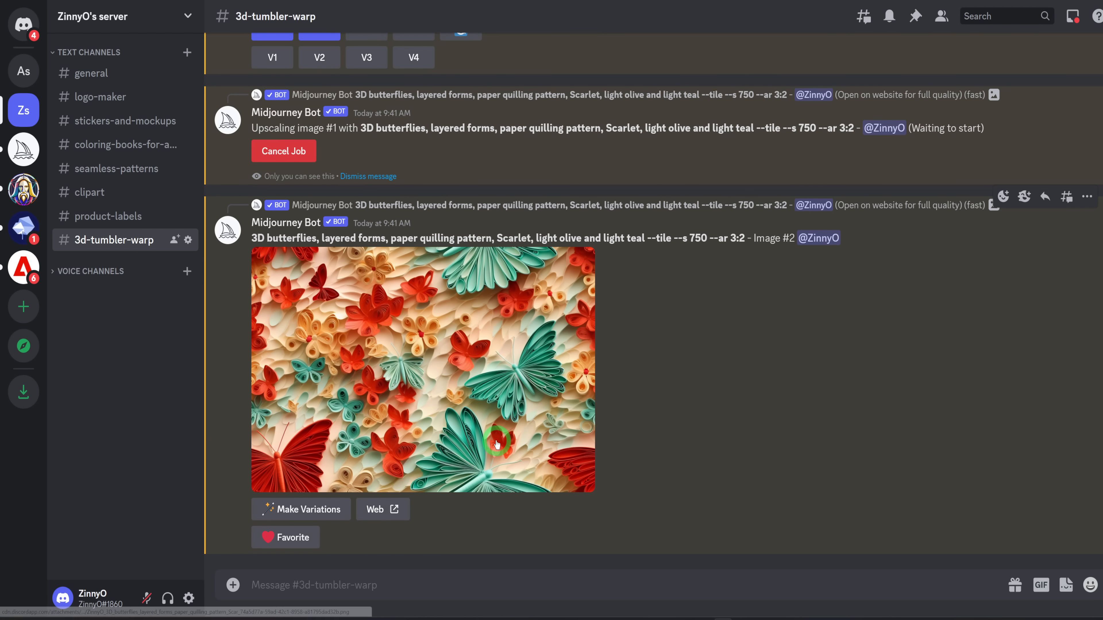
View the upscaled second and first butterfly images enlarged to examine their details.
left_click(584, 441)
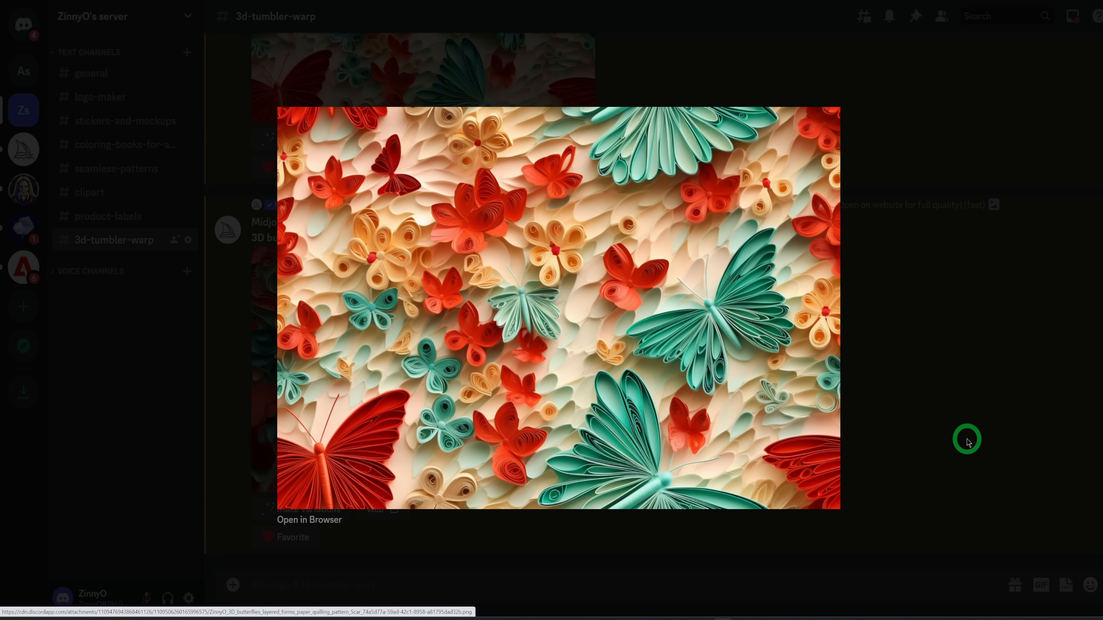
left_click(952, 411)
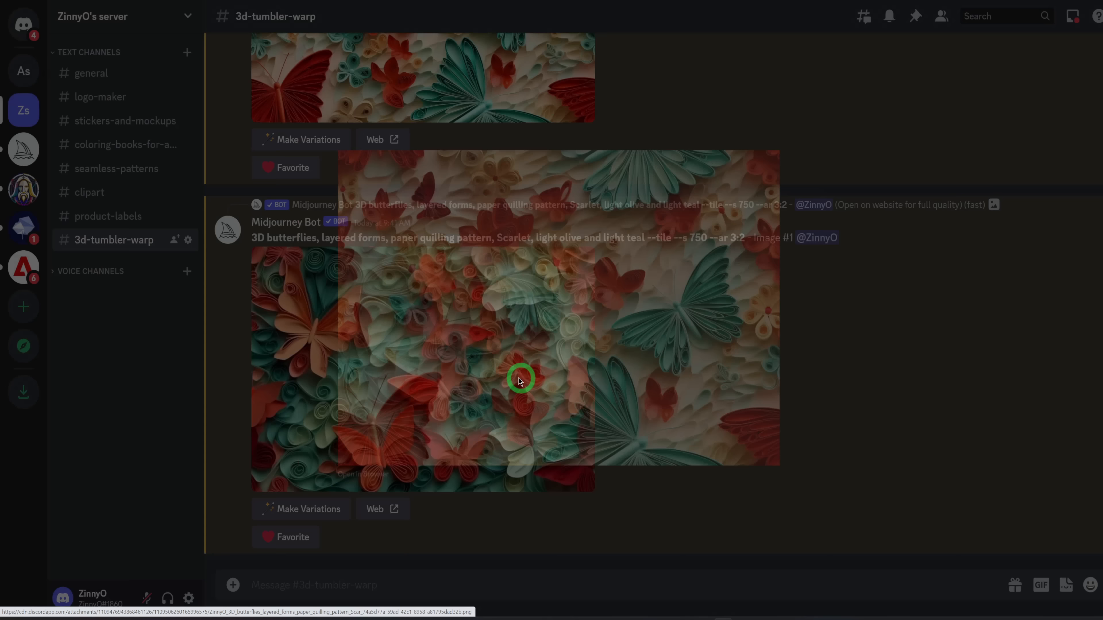
left_click(459, 402)
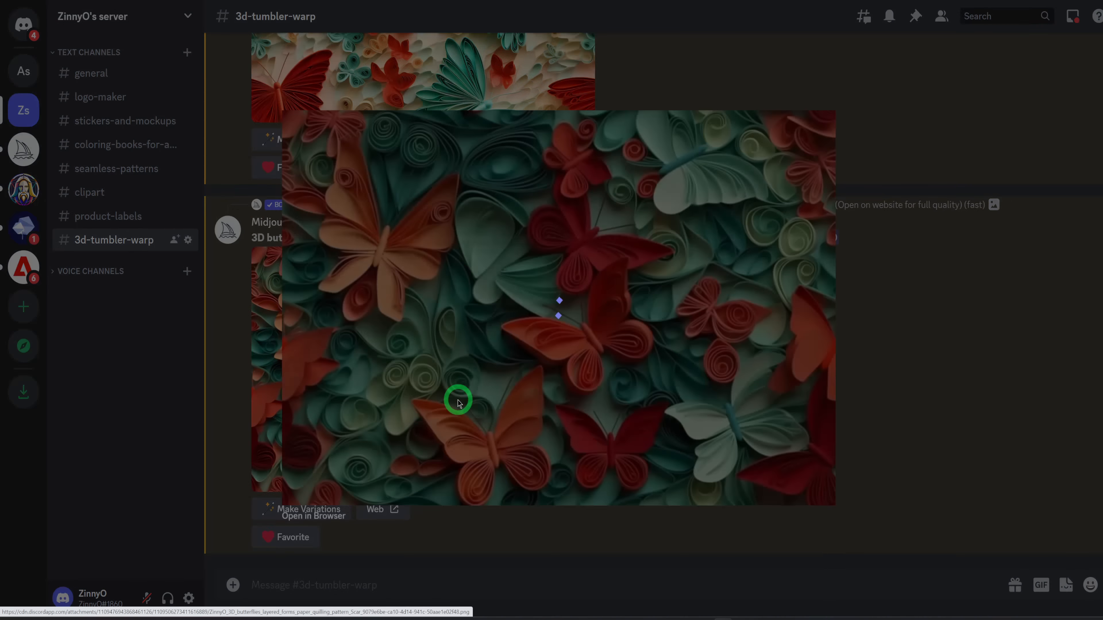
Open the upscaled Image #2 of the scarlet and teal butterflies in the browser and save it to the computer as a PNG.
left_click(591, 209)
scroll(473, 131, "up", 2)
scroll(472, 111, "up", 3)
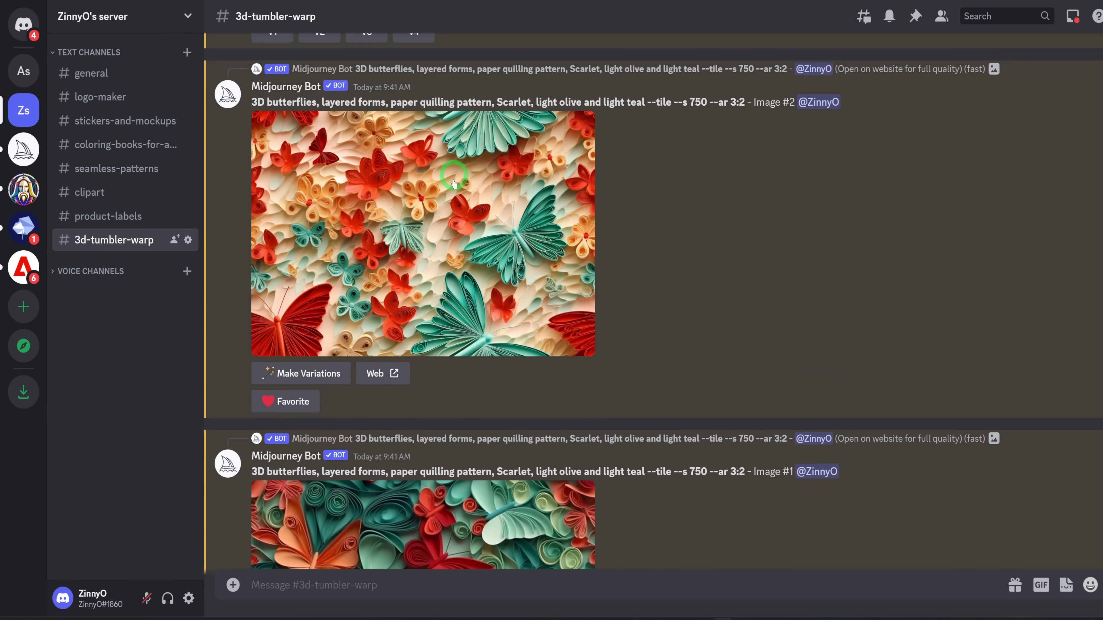
left_click(465, 143)
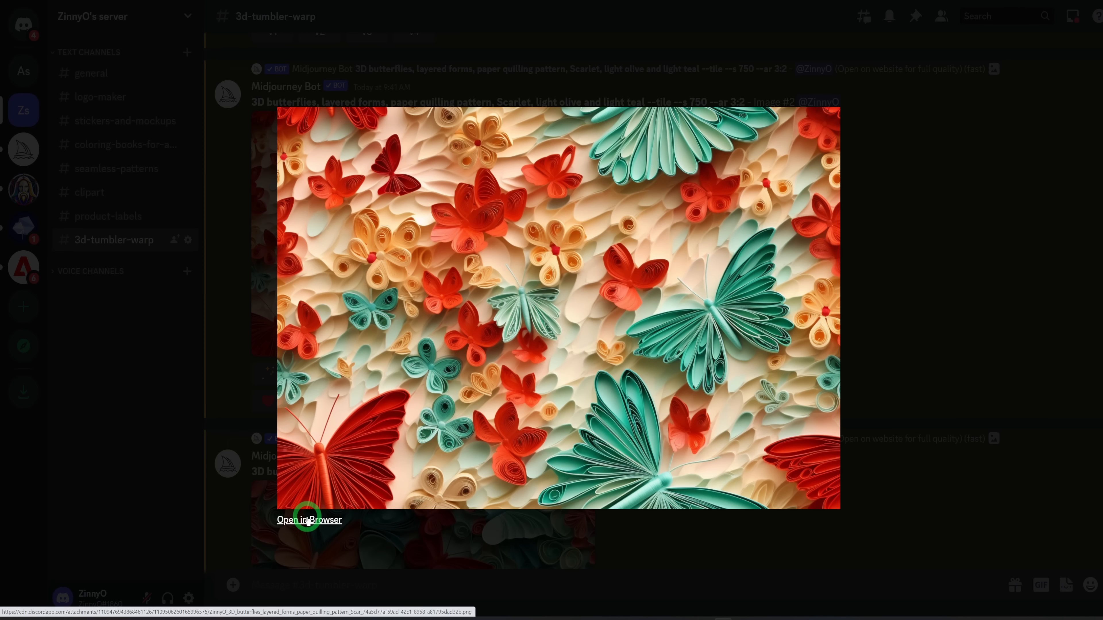
left_click(299, 519)
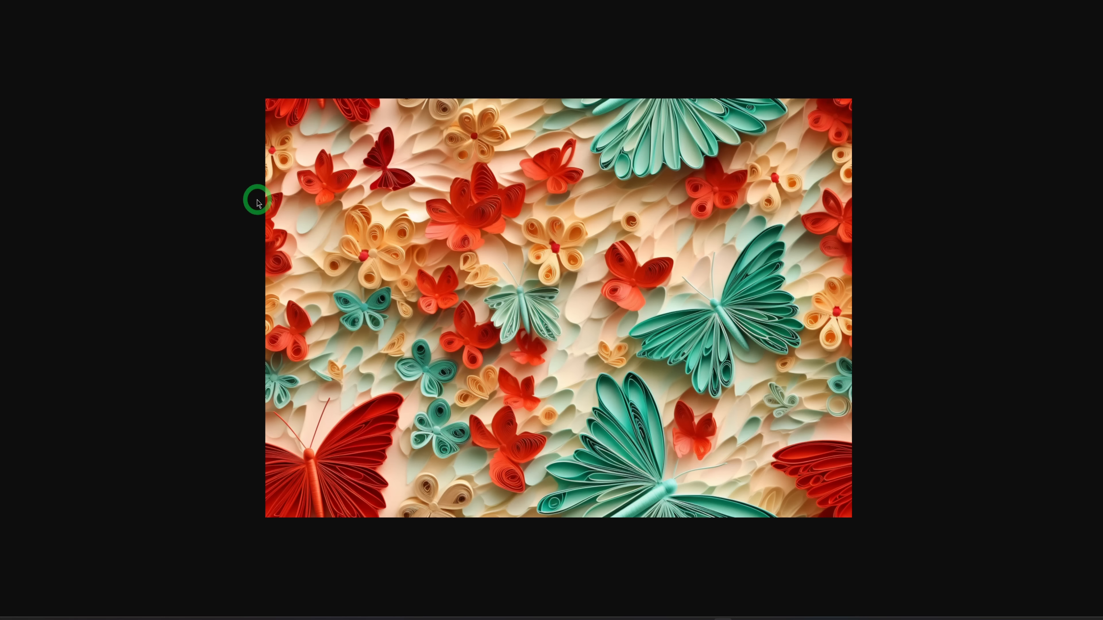
right_click(537, 265)
left_click(565, 281)
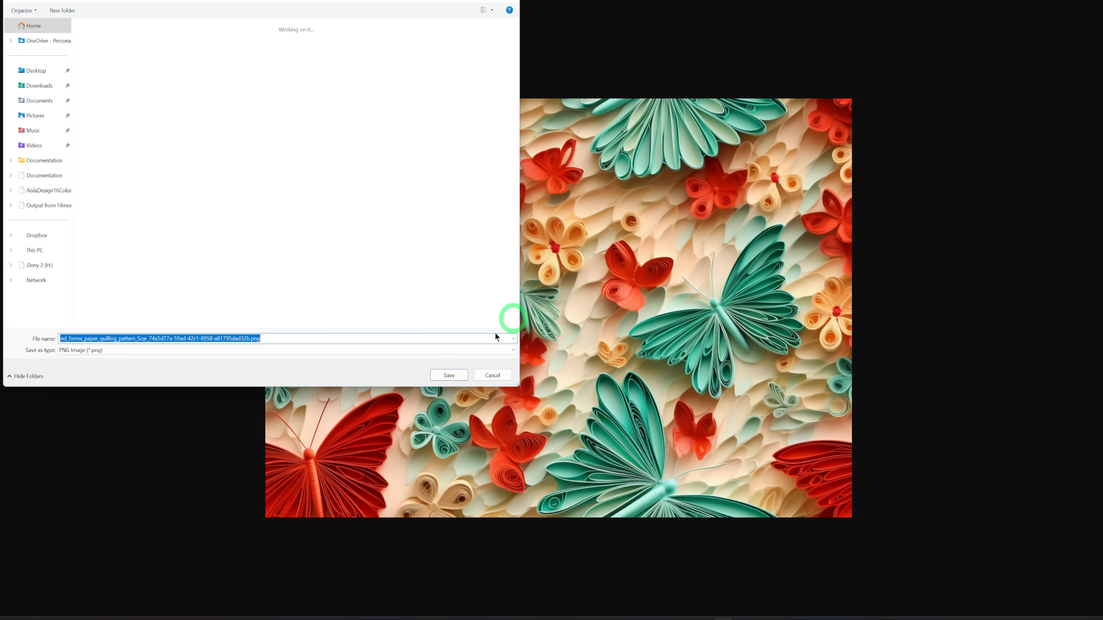
left_click(446, 375)
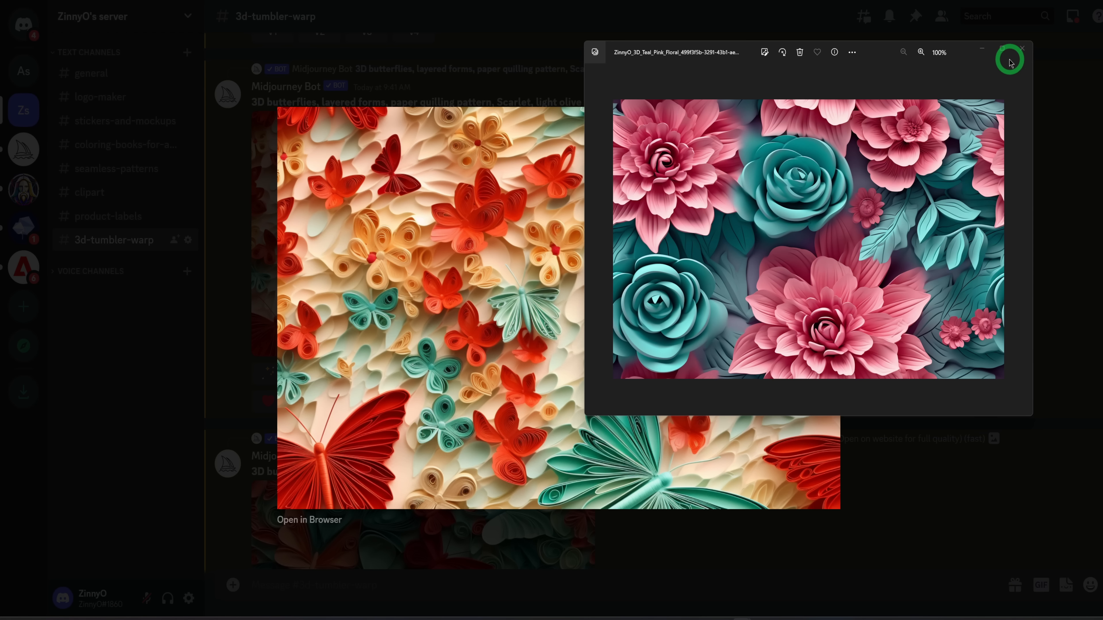
Close the open image viewer windows and the enlarged butterfly preview to return to the channel.
left_click(1016, 56)
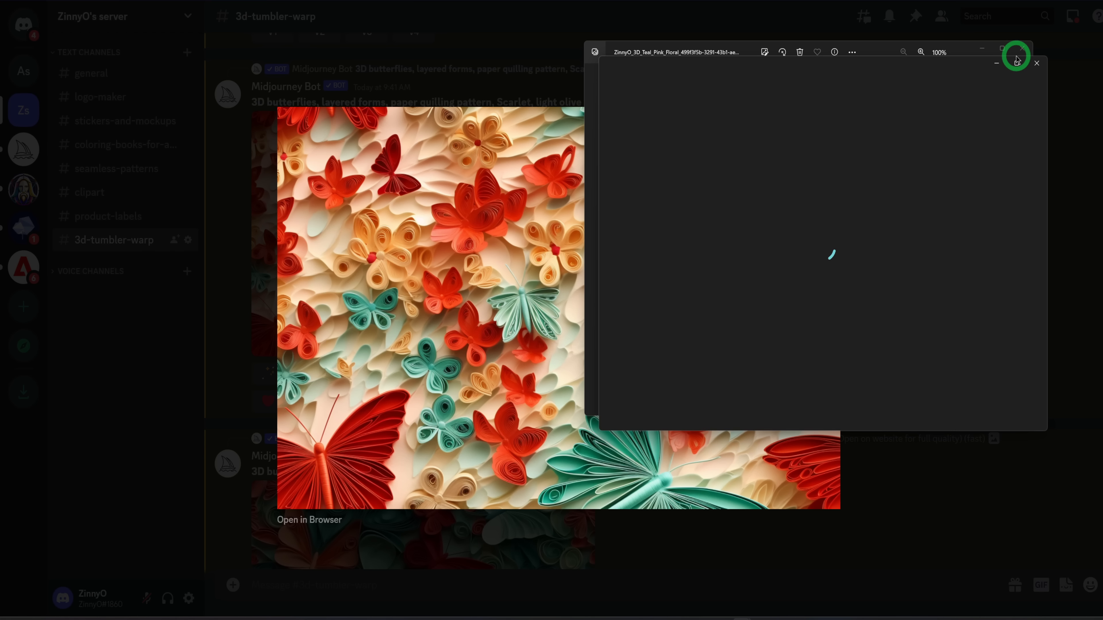
left_click(1035, 64)
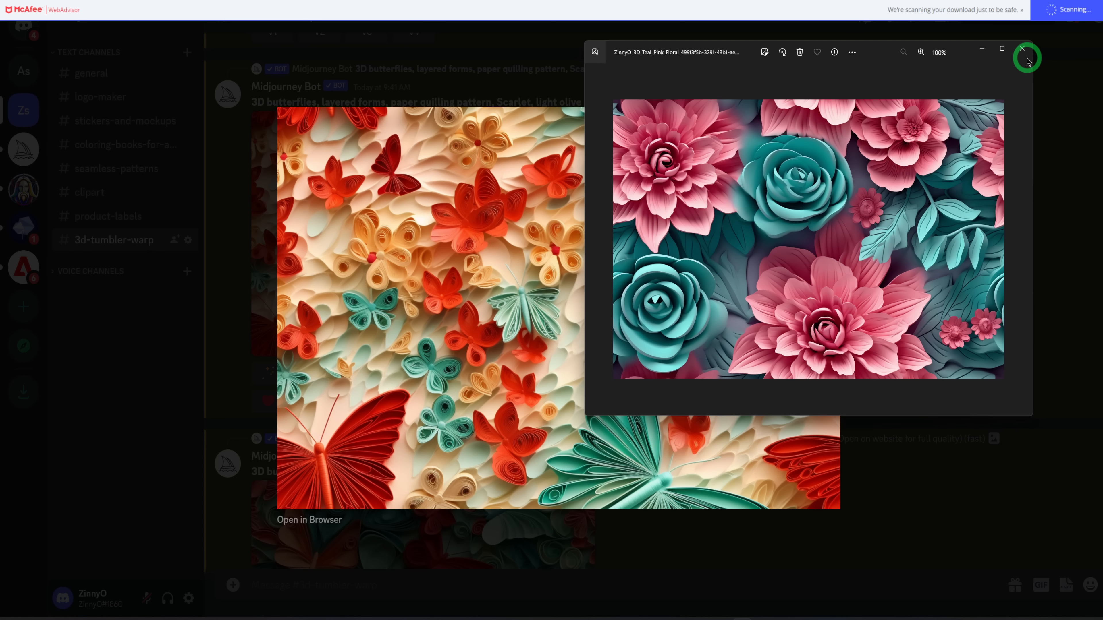
left_click(1023, 50)
left_click(923, 229)
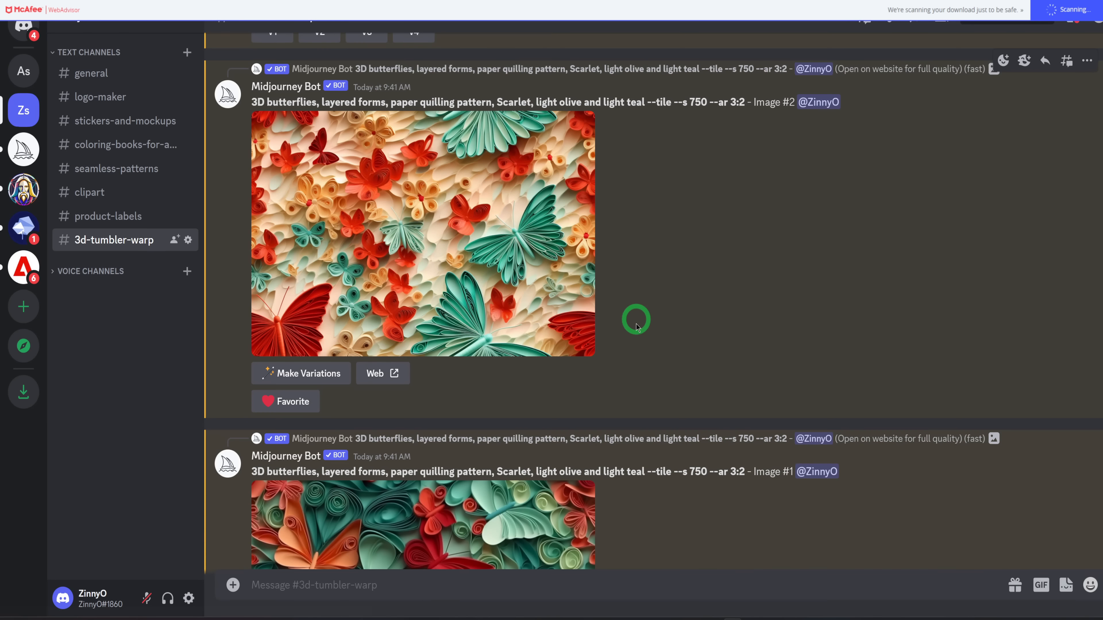
scroll(608, 330, "down", 5)
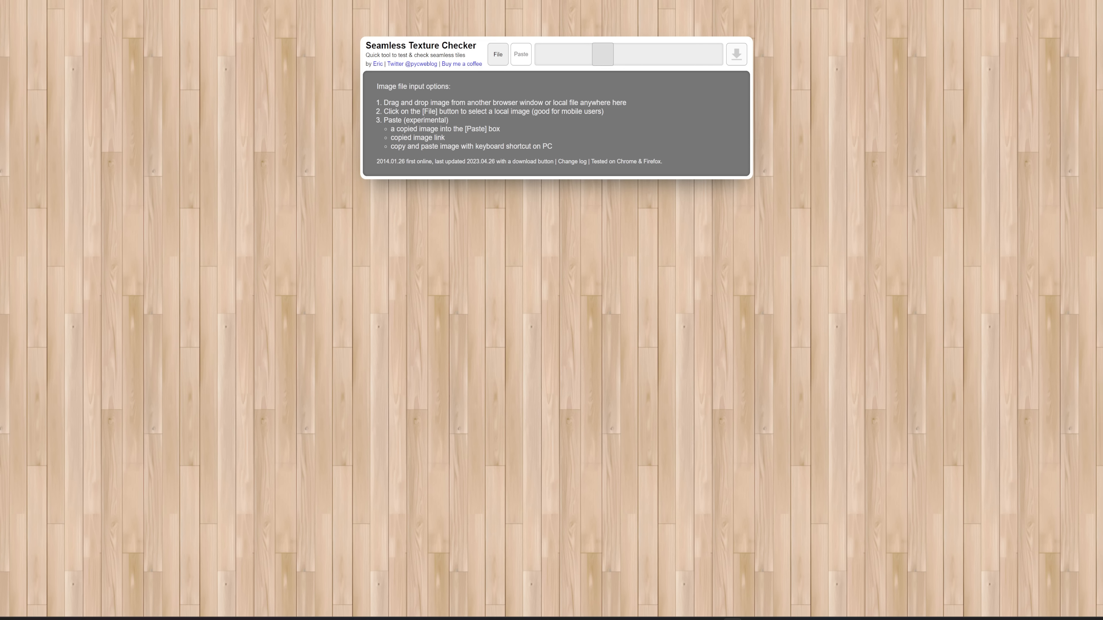
Load the teal and pink floral image into the Seamless Texture Checker and enlarge the tiles to check the repeat for seams.
left_click_drag(679, 250, 556, 258)
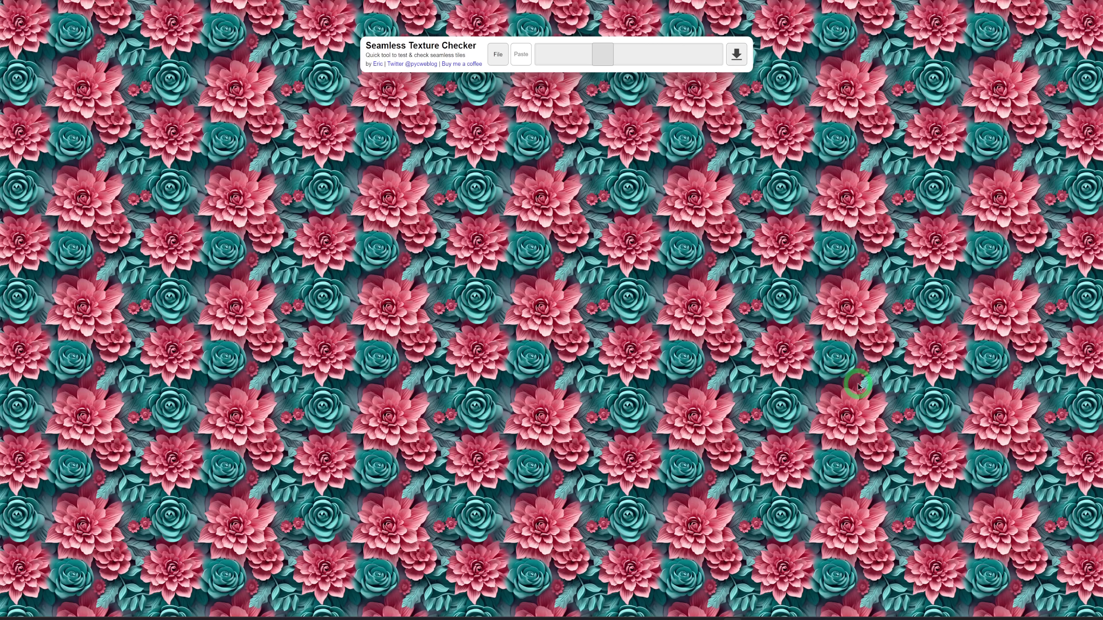
left_click_drag(597, 55, 608, 76)
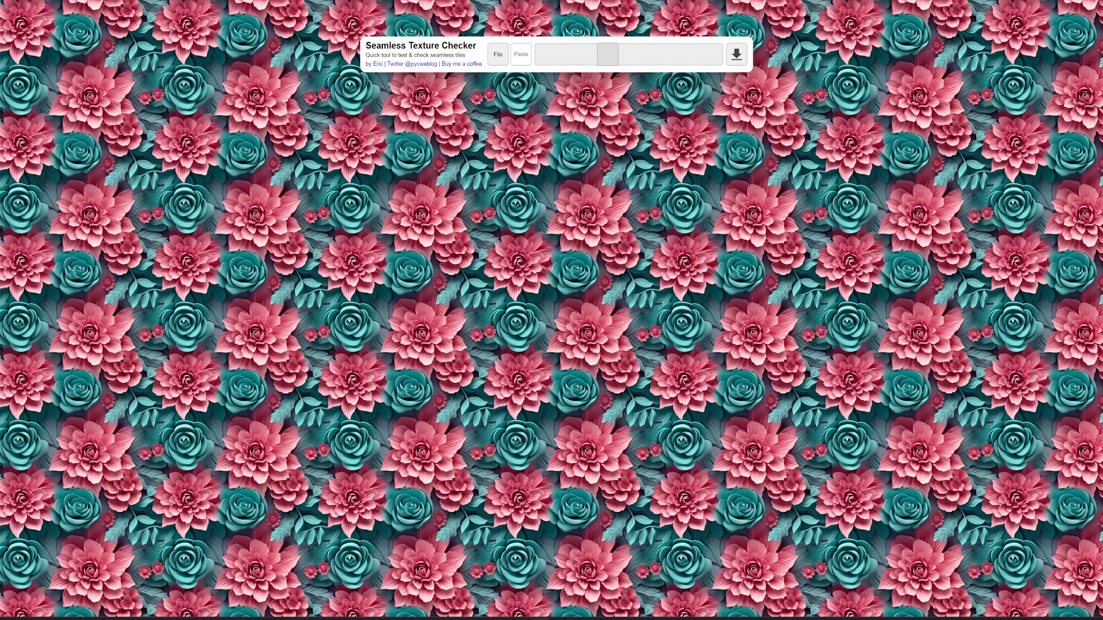
left_click_drag(955, 191, 663, 198)
left_click_drag(606, 57, 625, 69)
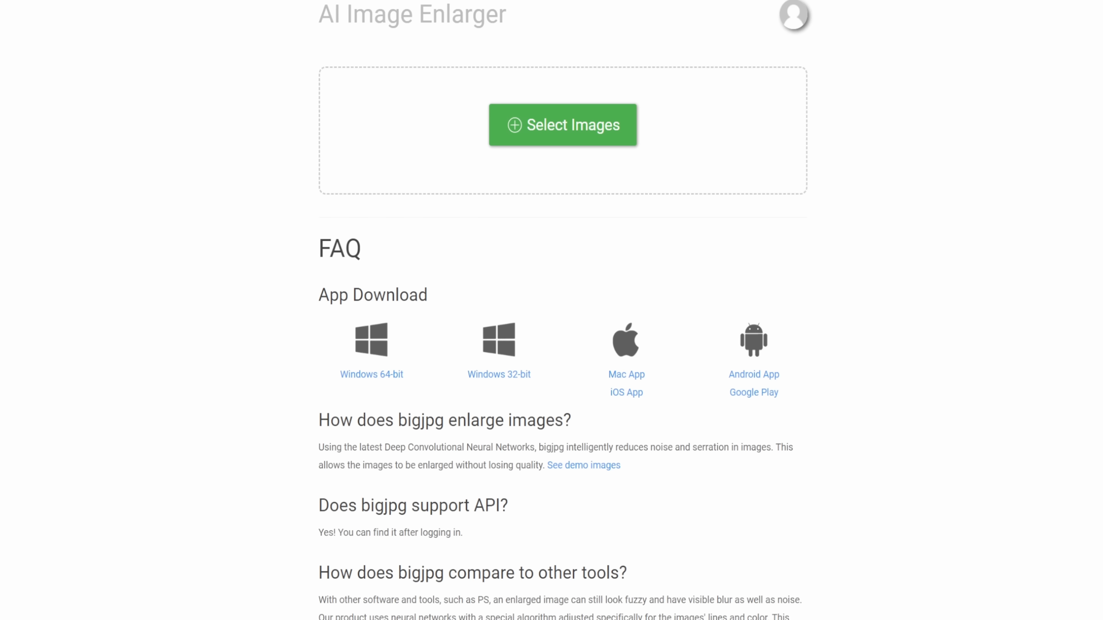
Enlarge both the floral and butterfly images in Bigjpg as Photo type with 4x upscaling and Highest noise reduction.
left_click(426, 272)
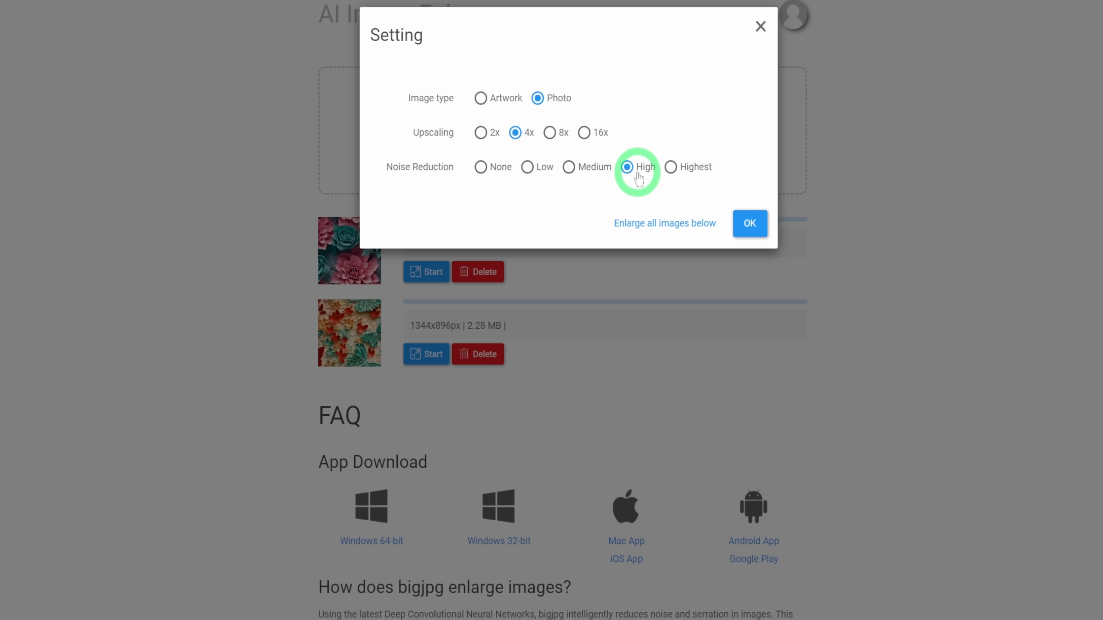
left_click(674, 167)
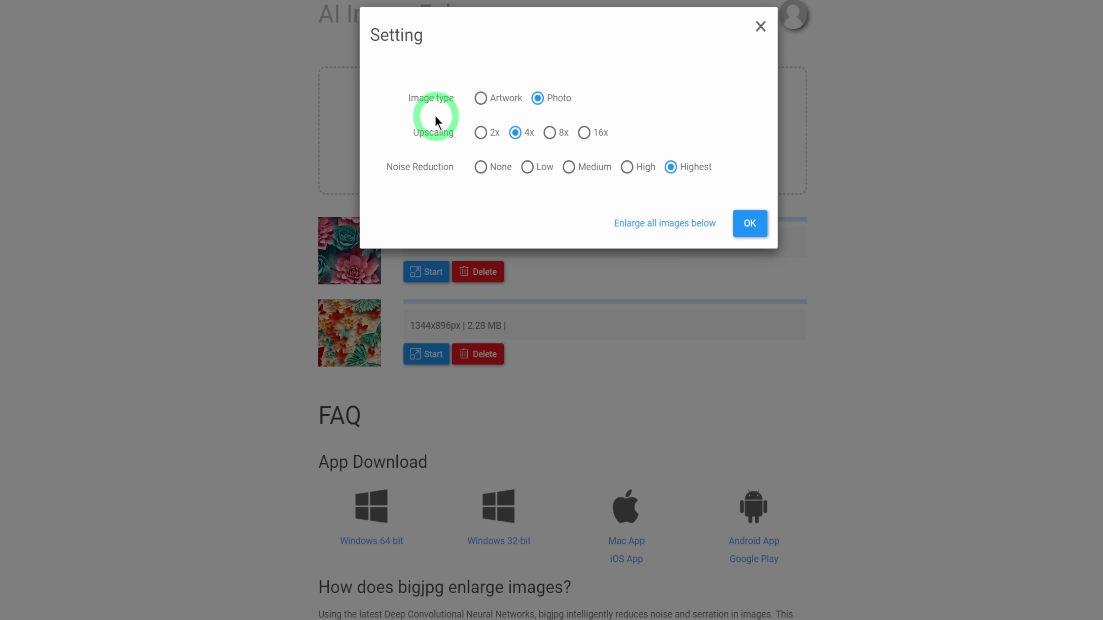
left_click(750, 223)
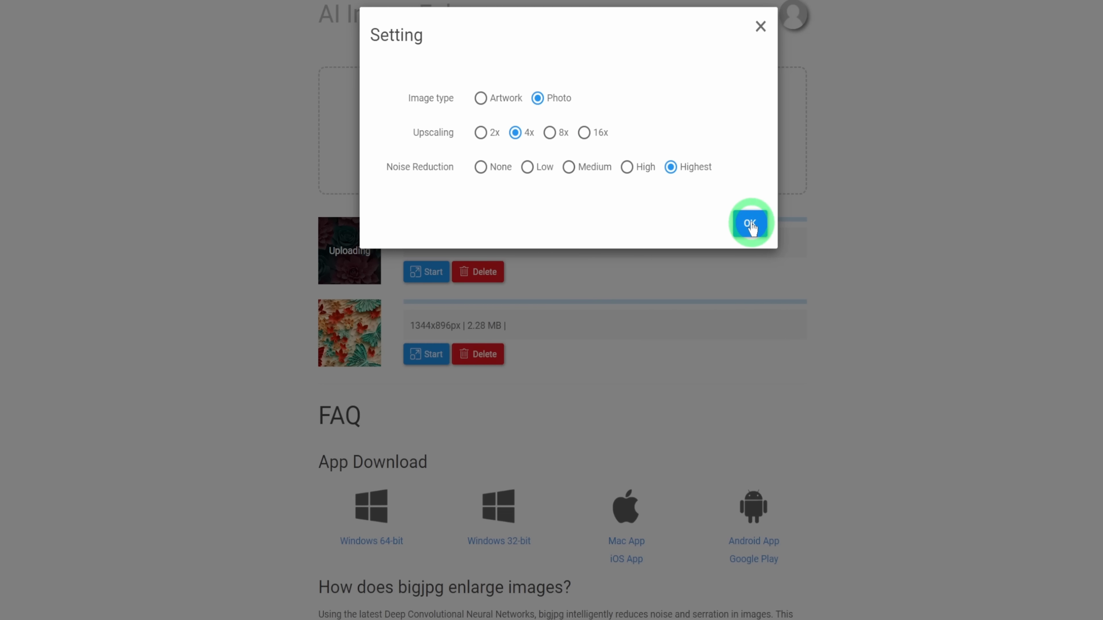
left_click(750, 223)
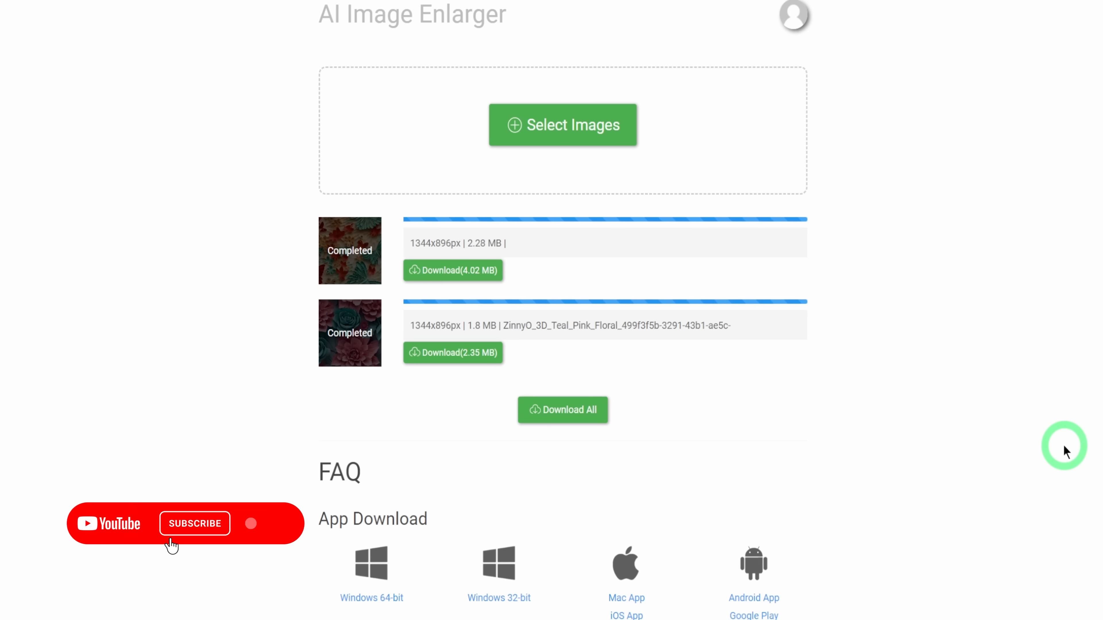
scroll(859, 508, "down", 2)
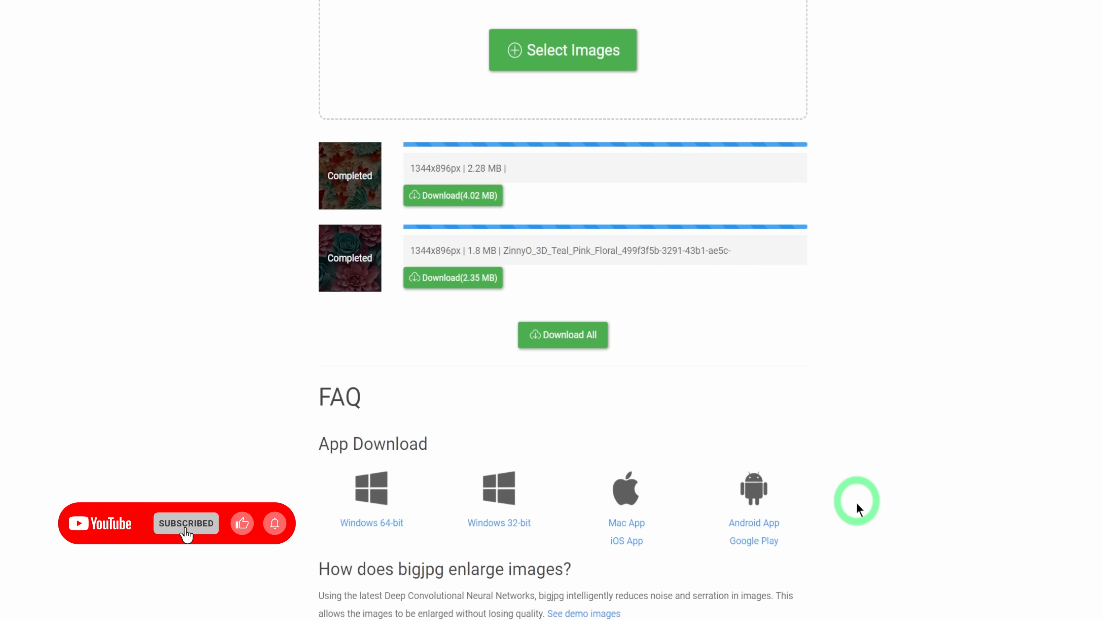
View the enlarged floral and butterfly images full screen in the photo viewer to check their quality.
mouse_move(741, 619)
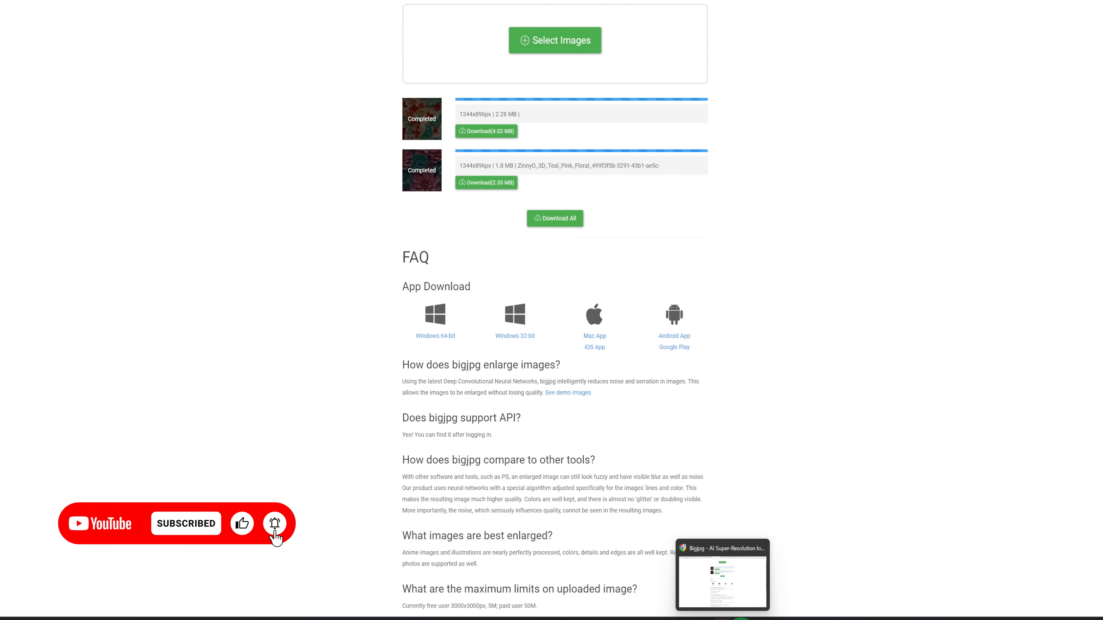
left_click(775, 584)
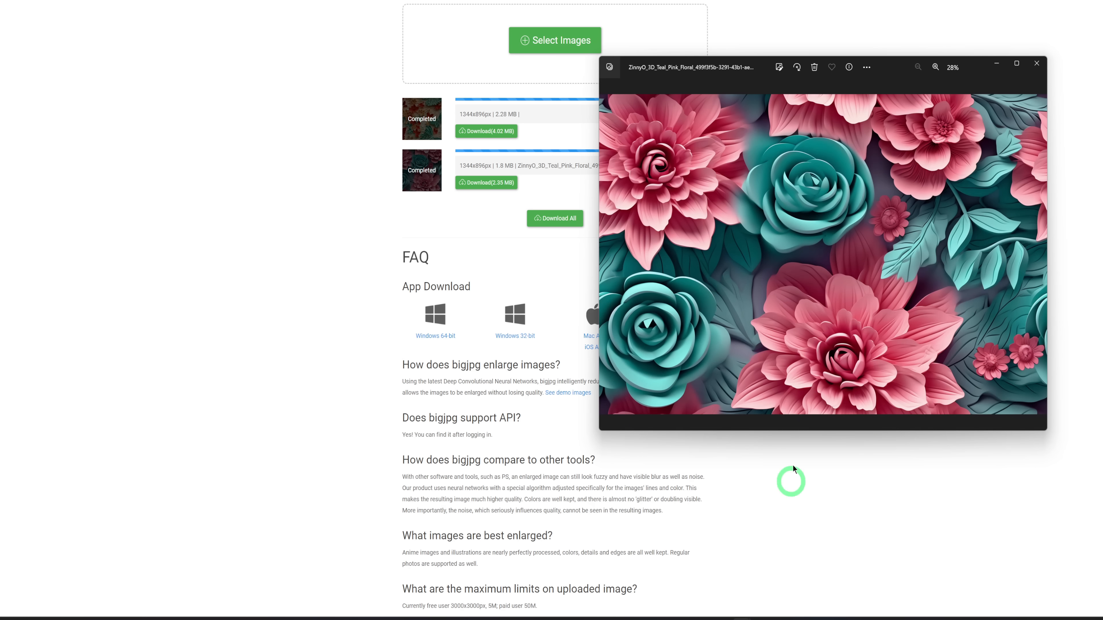
left_click(1017, 65)
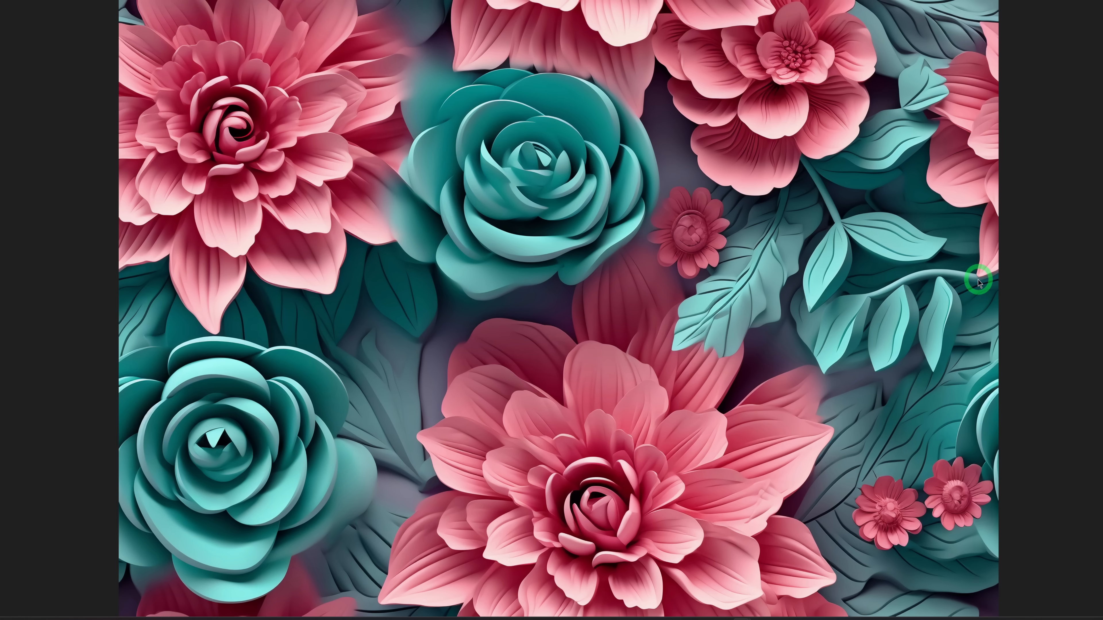
left_click(1060, 2)
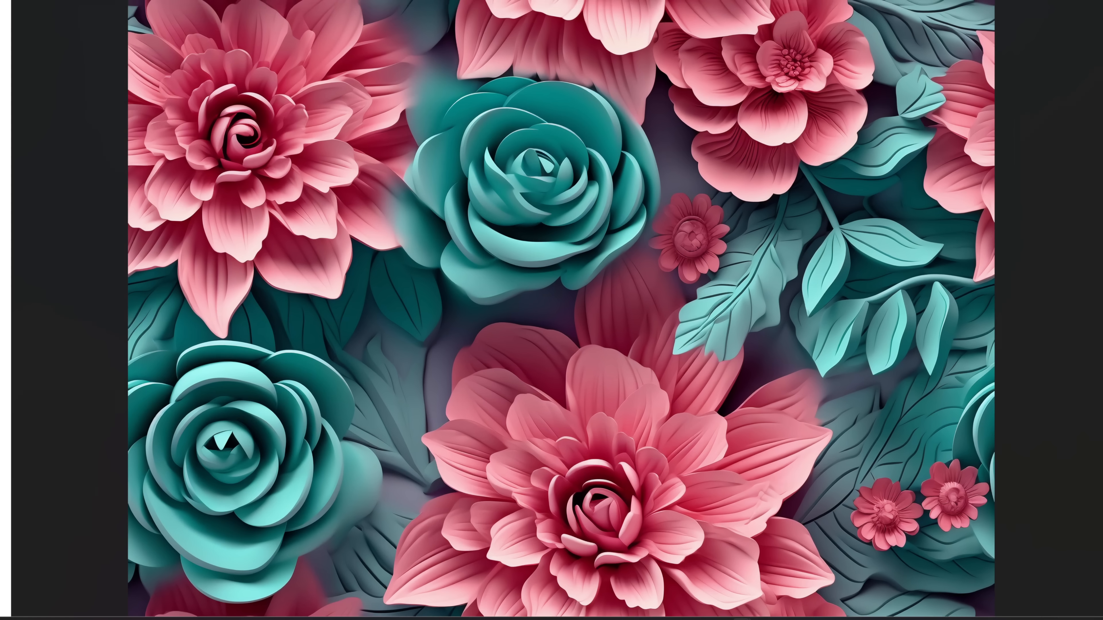
mouse_move(751, 617)
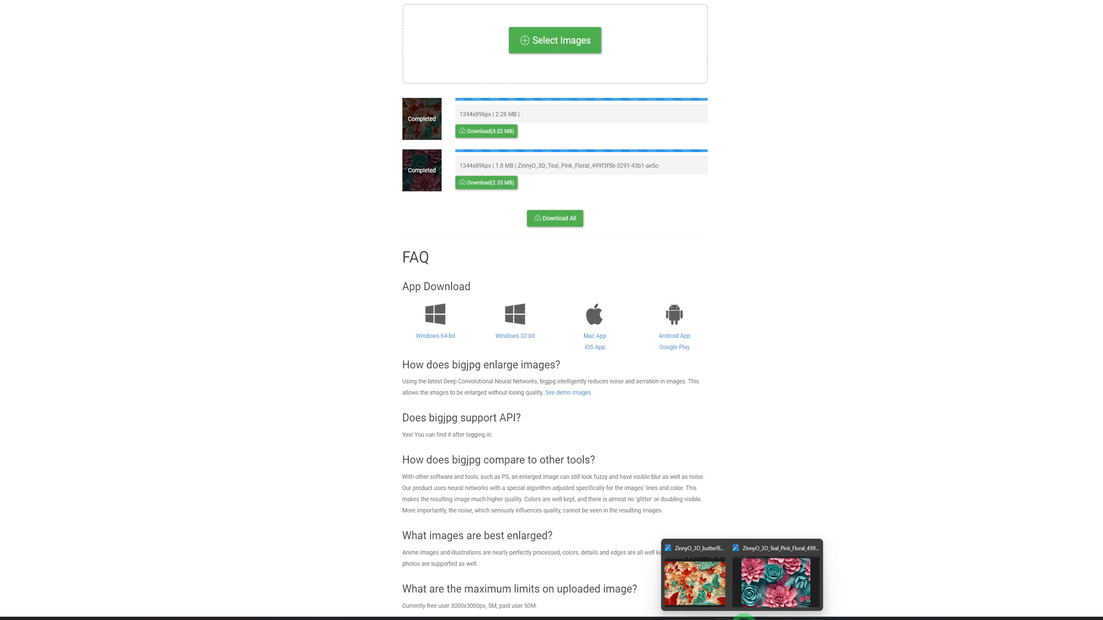
left_click(701, 574)
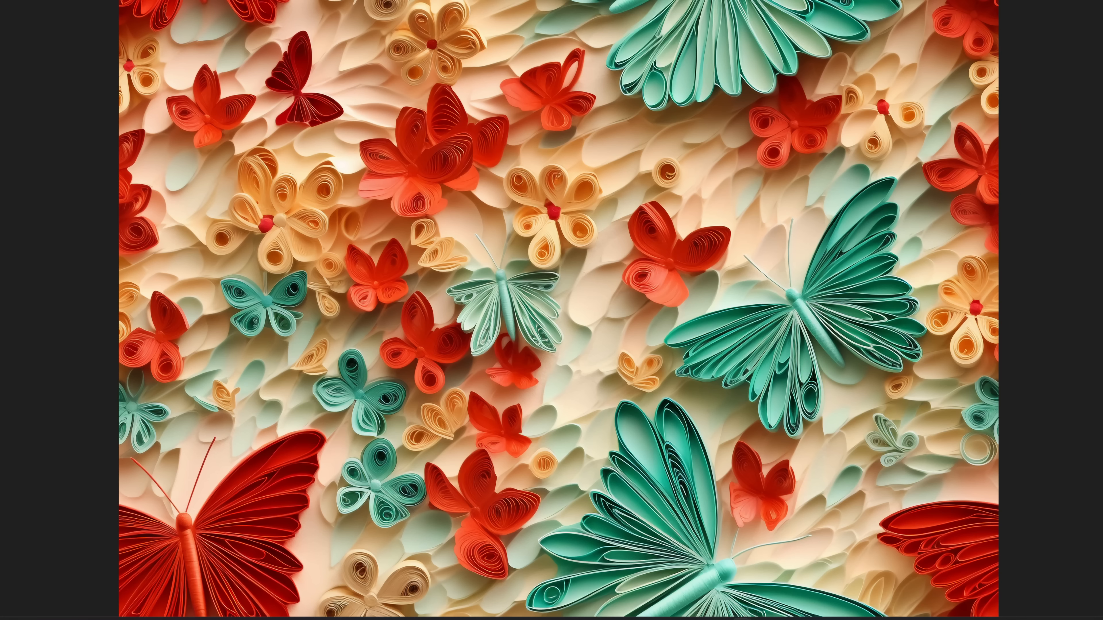
left_click(1078, 1)
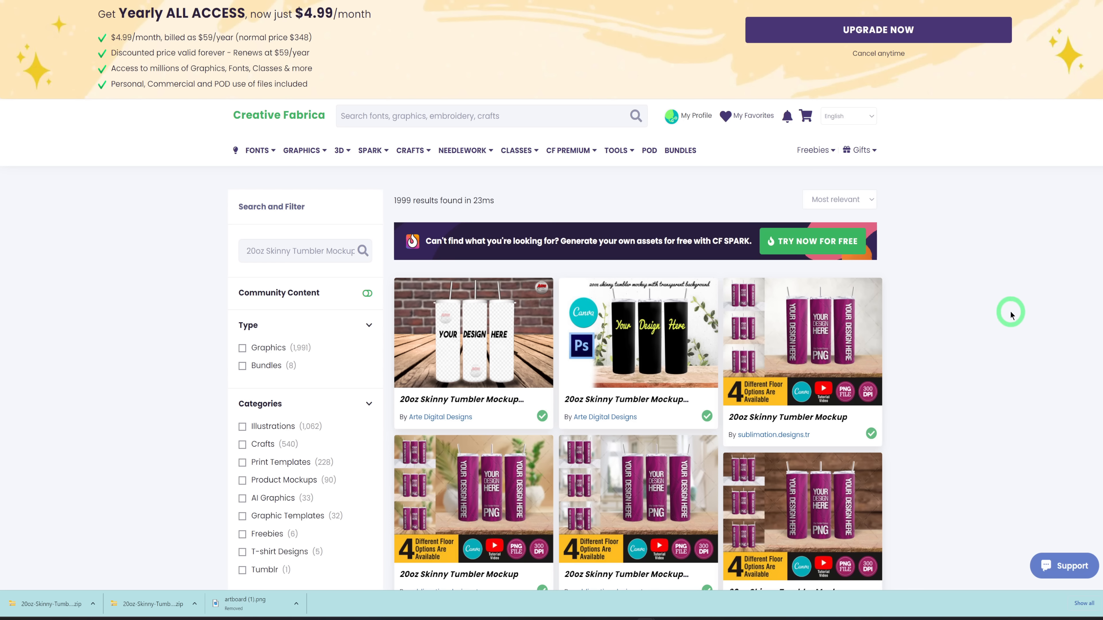
Browse the 20oz skinny tumbler mockups on Creative Fabrica and open the 20oz Skinny Tumbler Mockup #45 product page.
scroll(1006, 316, "down", 5)
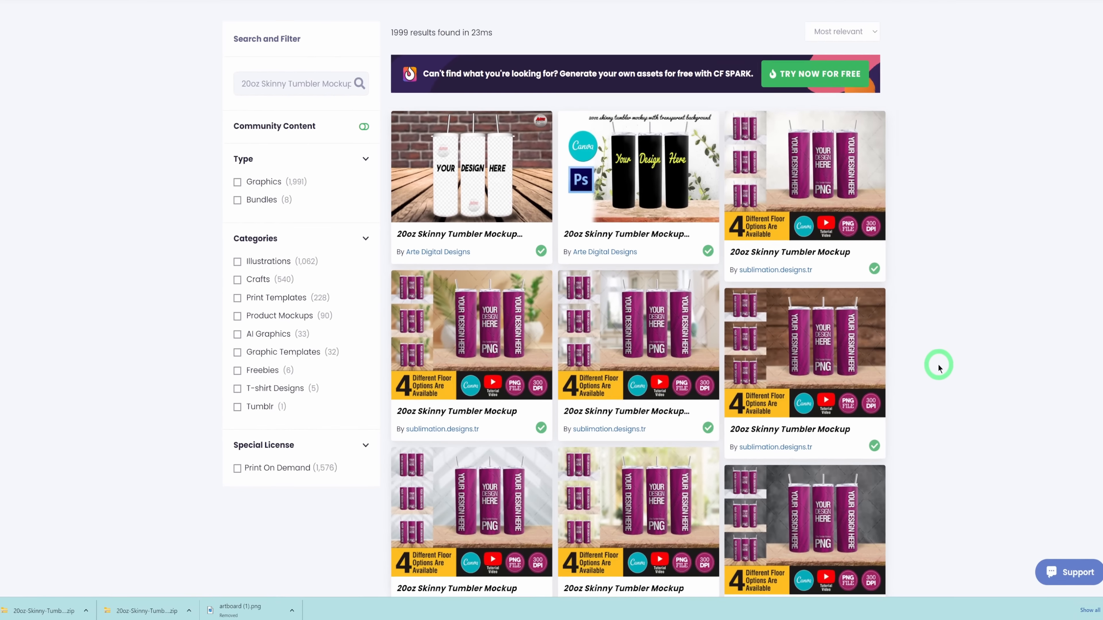
scroll(935, 361, "up", 5)
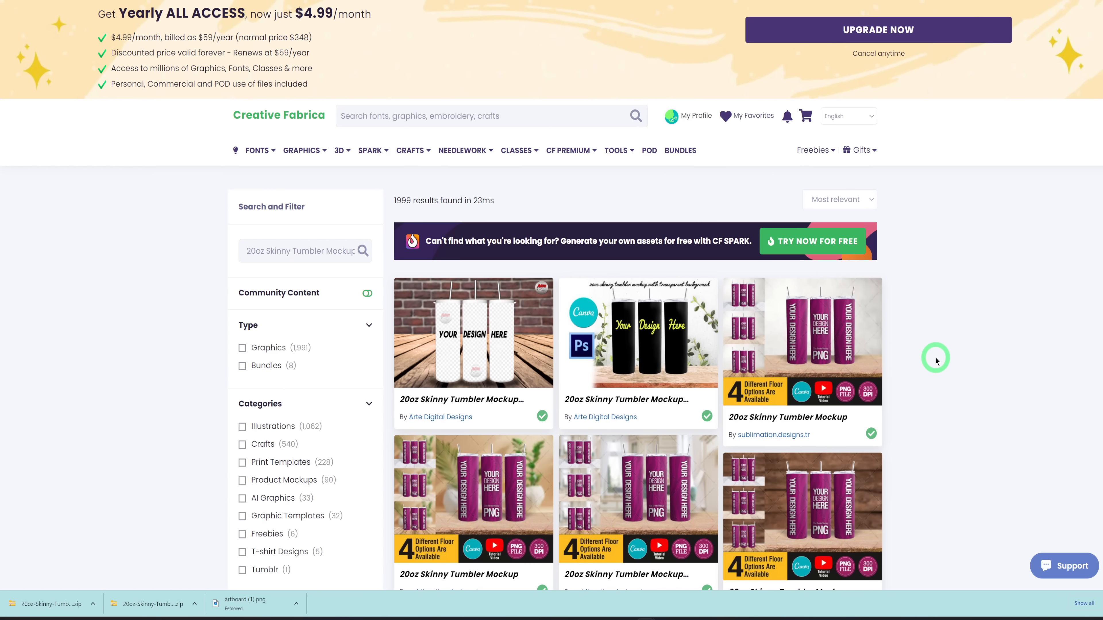
scroll(935, 360, "down", 4)
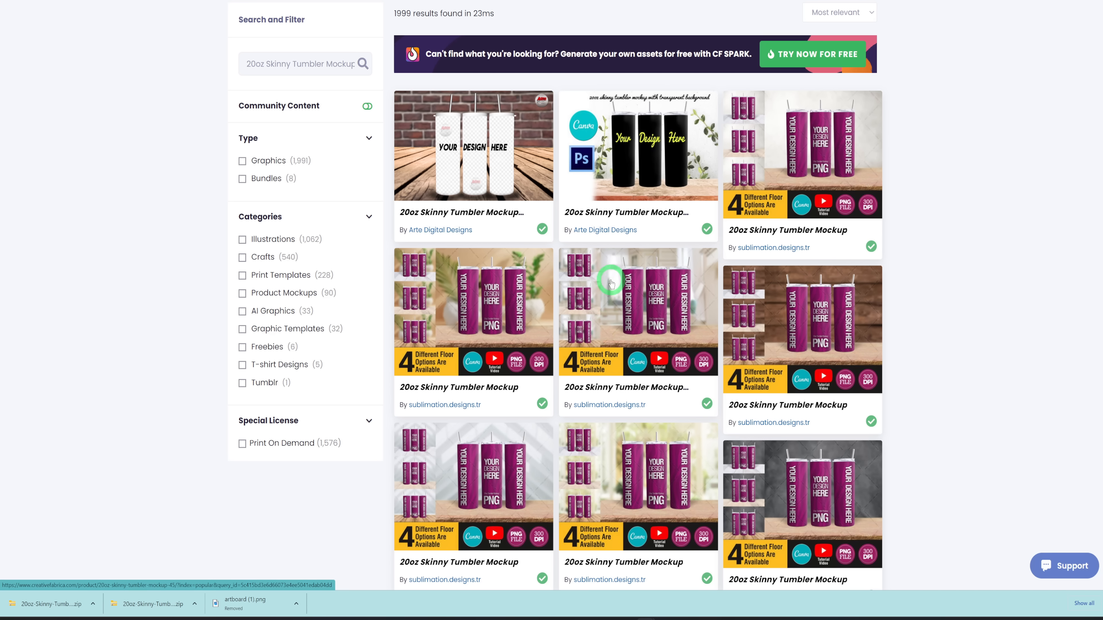
left_click(632, 287)
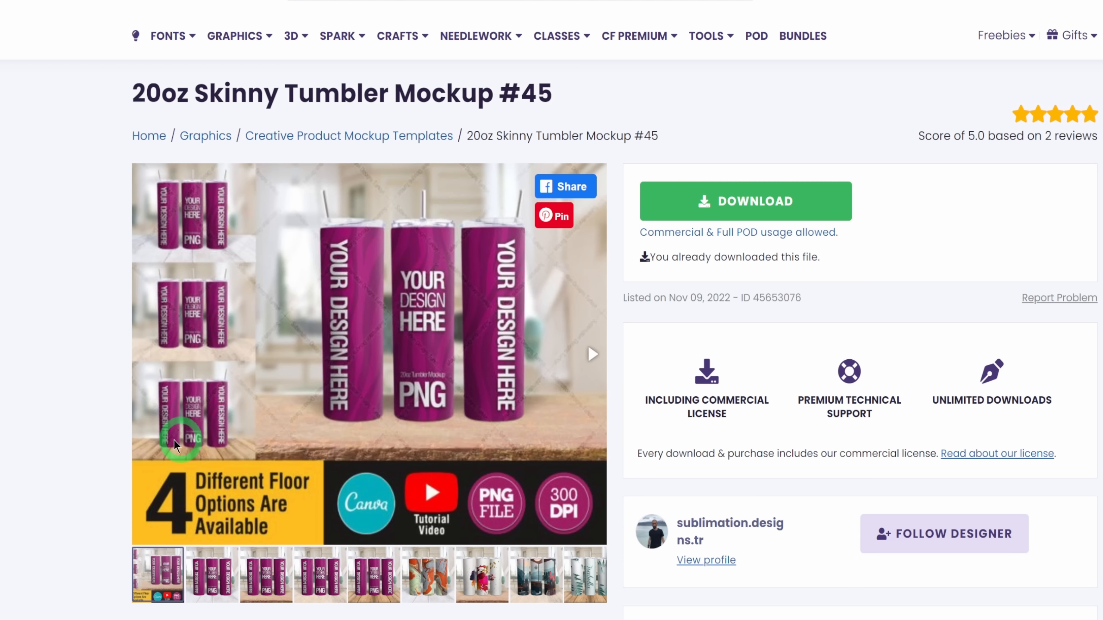
scroll(56, 401, "down", 2)
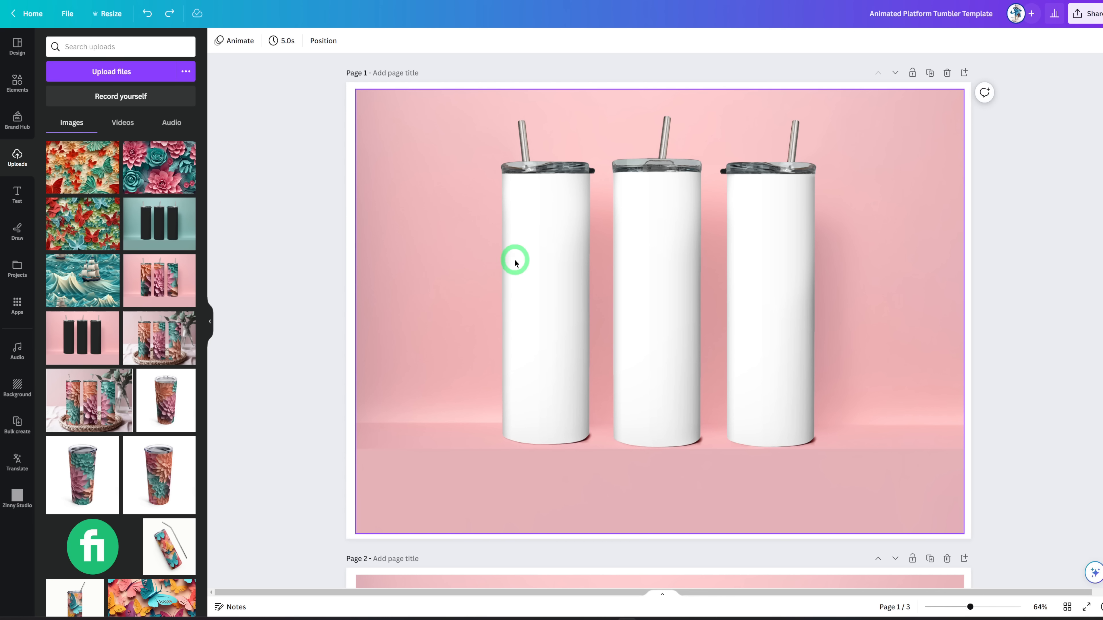
Add the uploaded teal and pink floral image to page 1 of the Canva template and place it over the three tumblers.
left_click(440, 289)
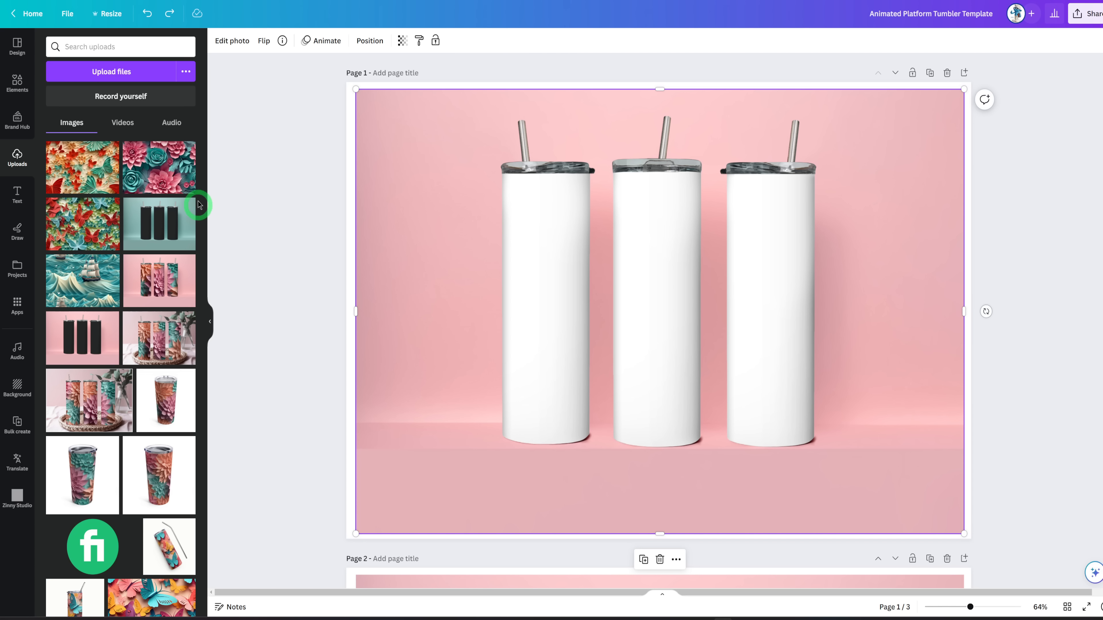
left_click(144, 174)
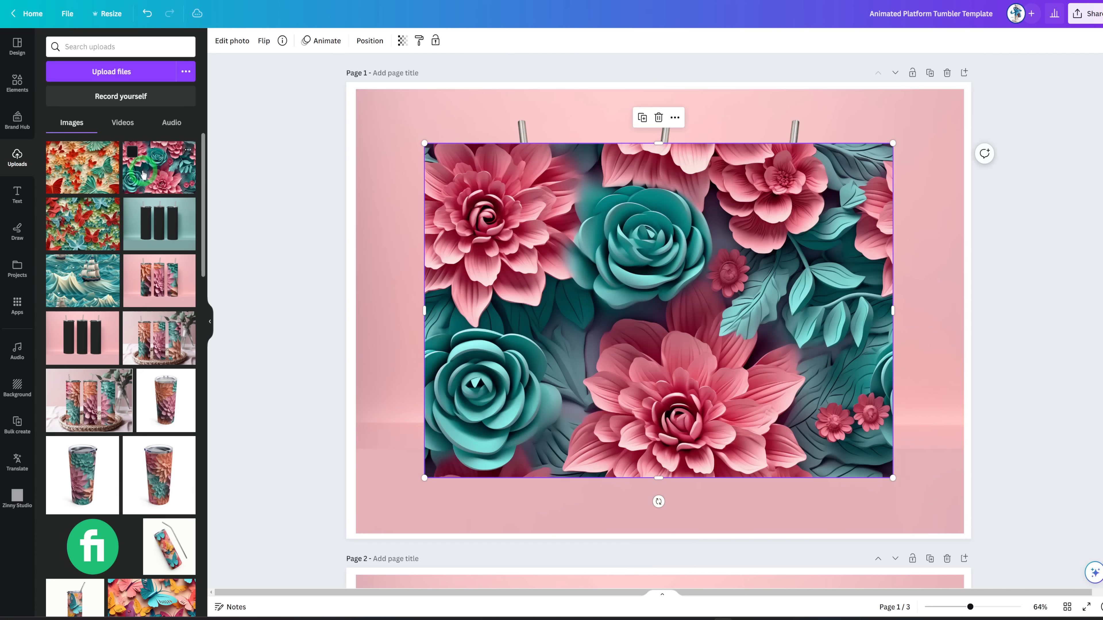
left_click_drag(703, 234, 705, 268)
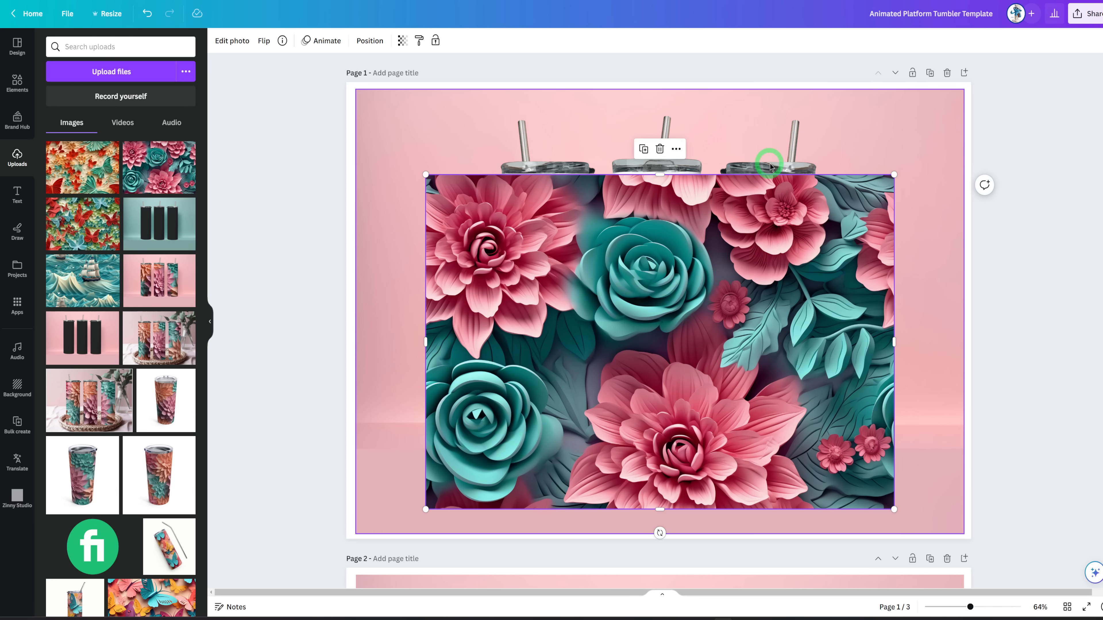
Send the floral image on page 1 to the back and adjust its position behind the tumbler cutouts.
right_click(641, 267)
mouse_move(697, 396)
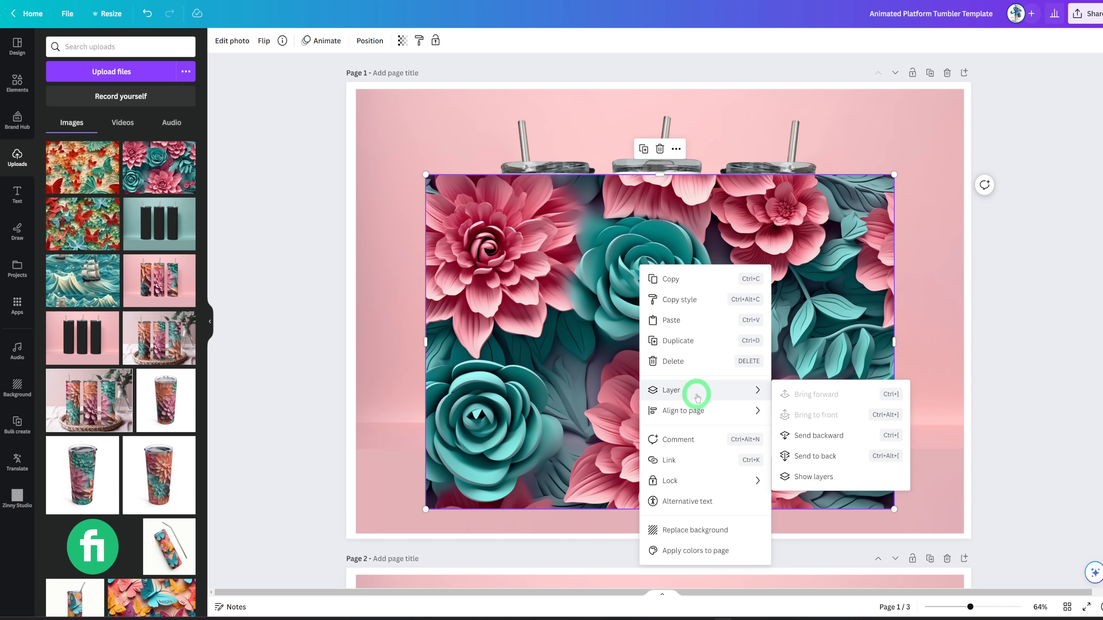
left_click(828, 460)
left_click_drag(772, 383, 783, 385)
left_click(1029, 309)
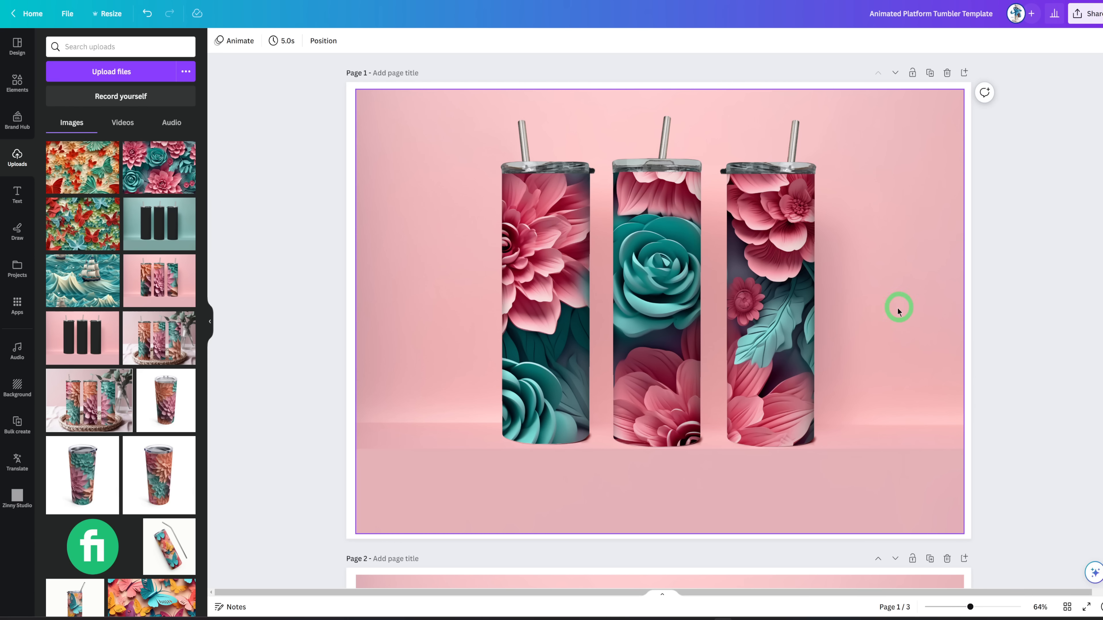
scroll(877, 343, "down", 10)
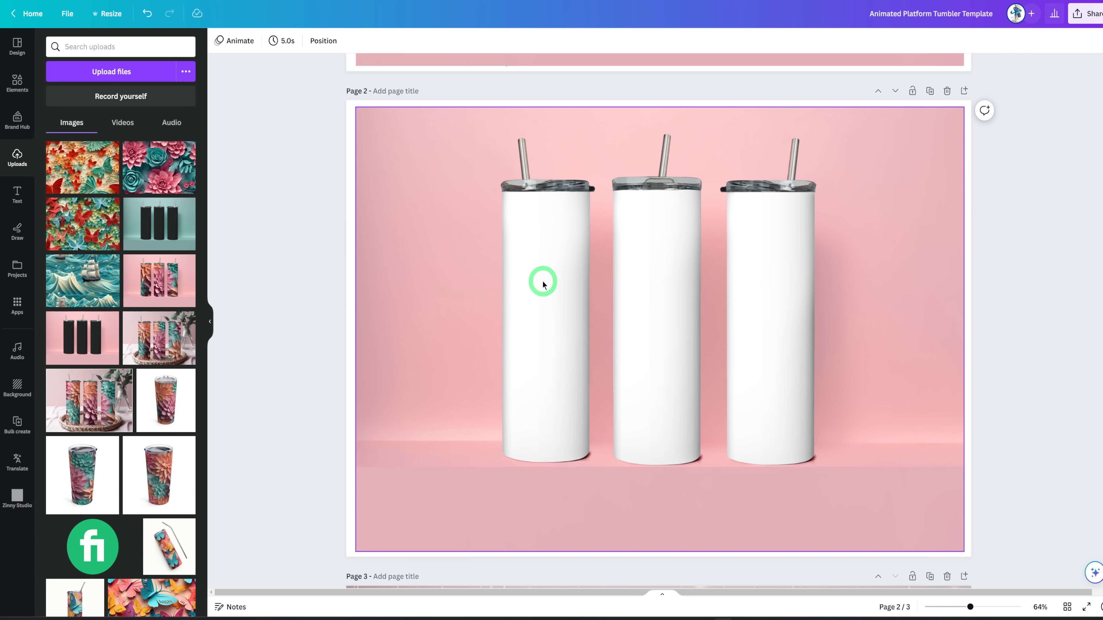
Add the uploaded red and teal butterfly image to page 2, send it to the back, and shift it left behind the tumbler cutouts.
left_click(77, 170)
left_click_drag(667, 260, 667, 279)
right_click(667, 281)
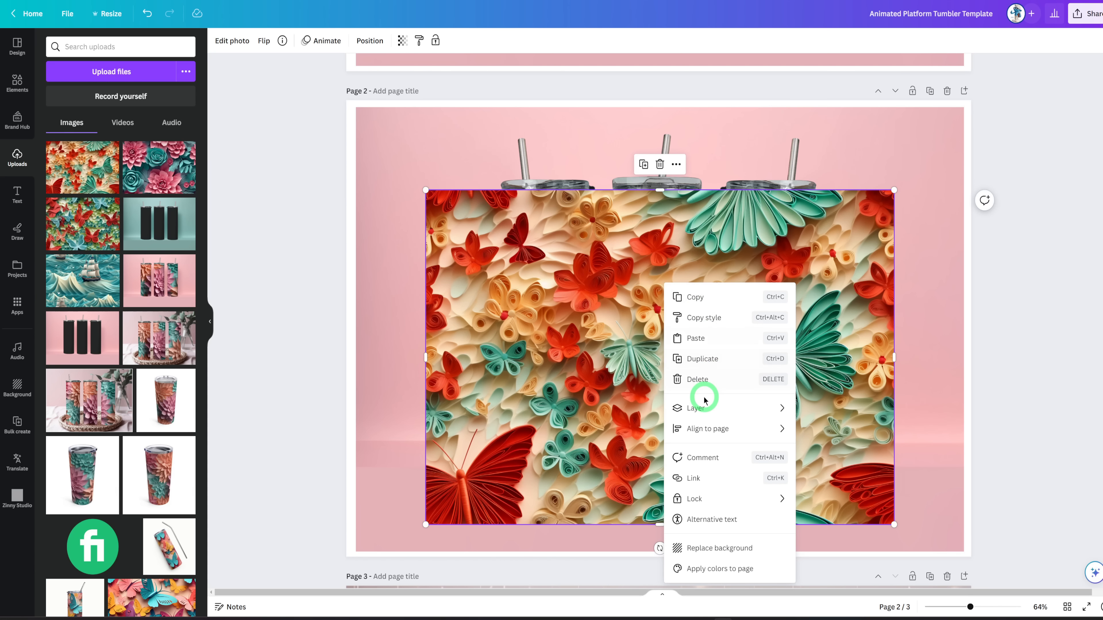
mouse_move(712, 409)
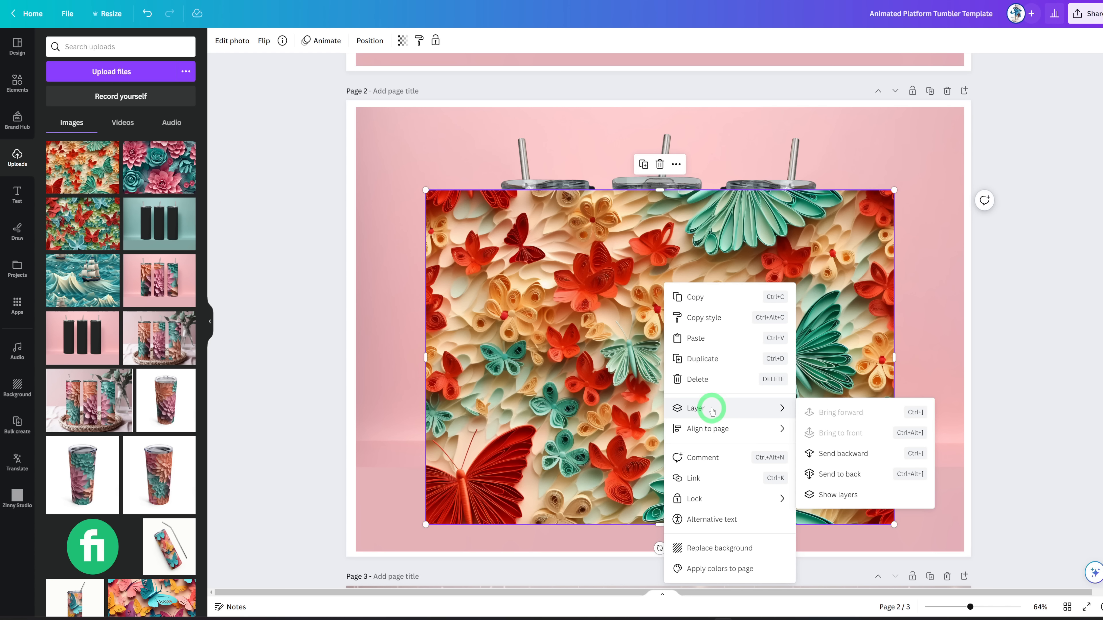
left_click(848, 475)
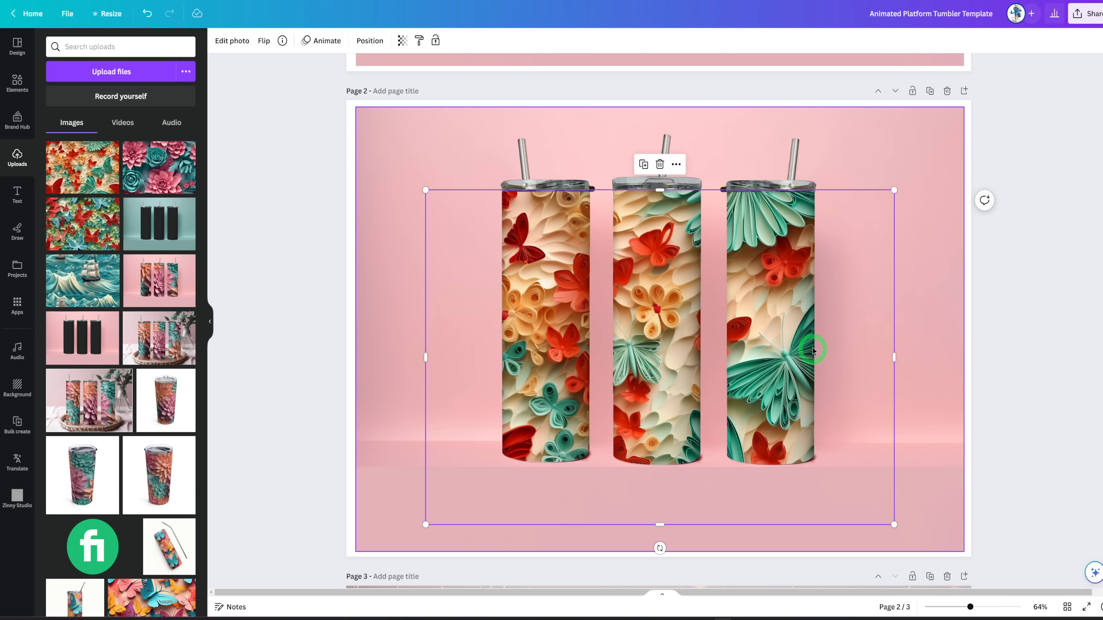
left_click_drag(779, 346, 739, 339)
left_click(1002, 342)
Review the finished mockups on pages 1 and 2 and look at the PNG download options.
scroll(1003, 341, "up", 5)
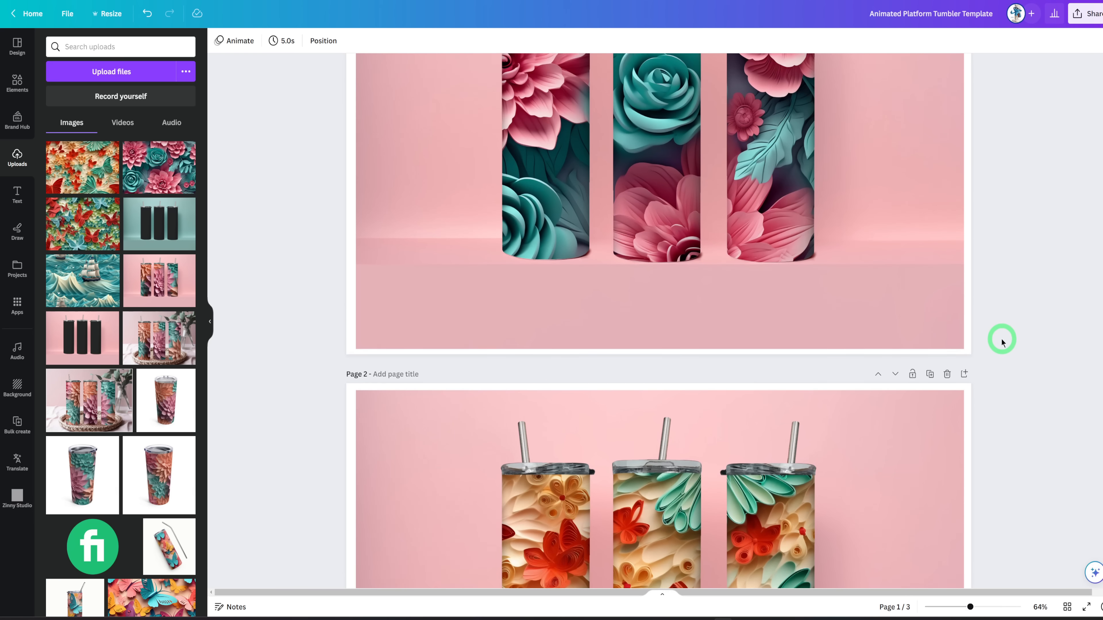
scroll(1002, 342, "up", 4)
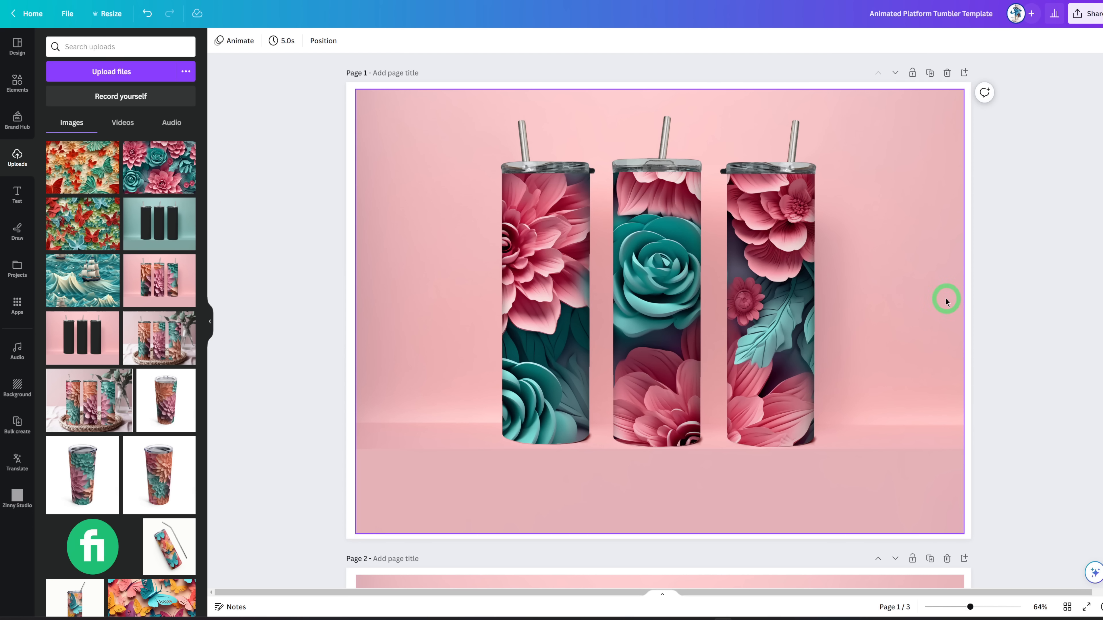
scroll(901, 294, "down", 10)
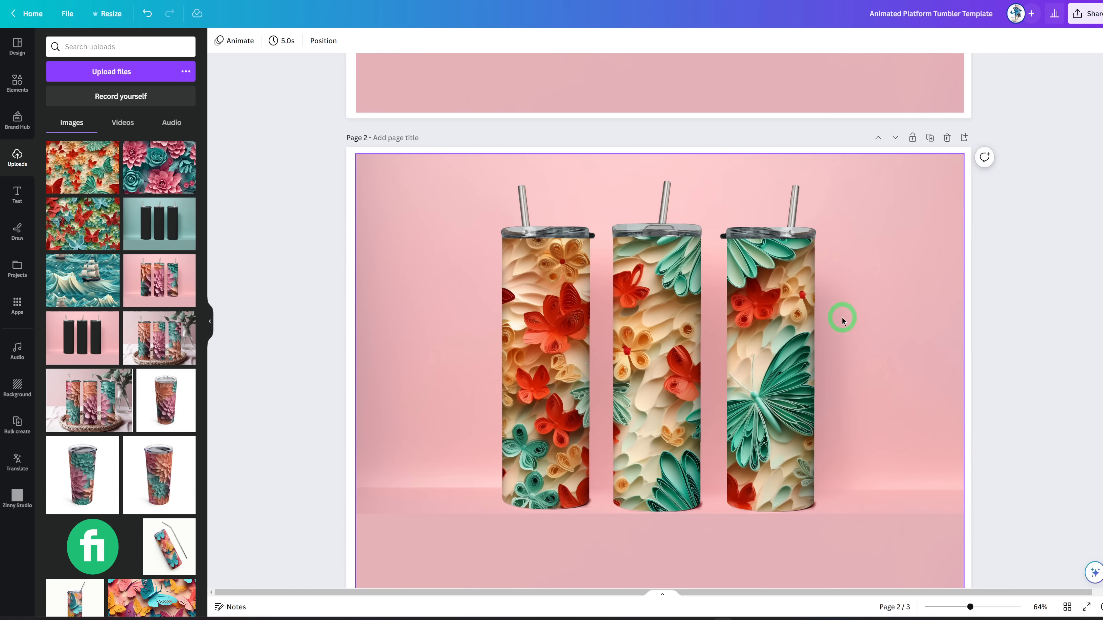
scroll(843, 322, "up", 5)
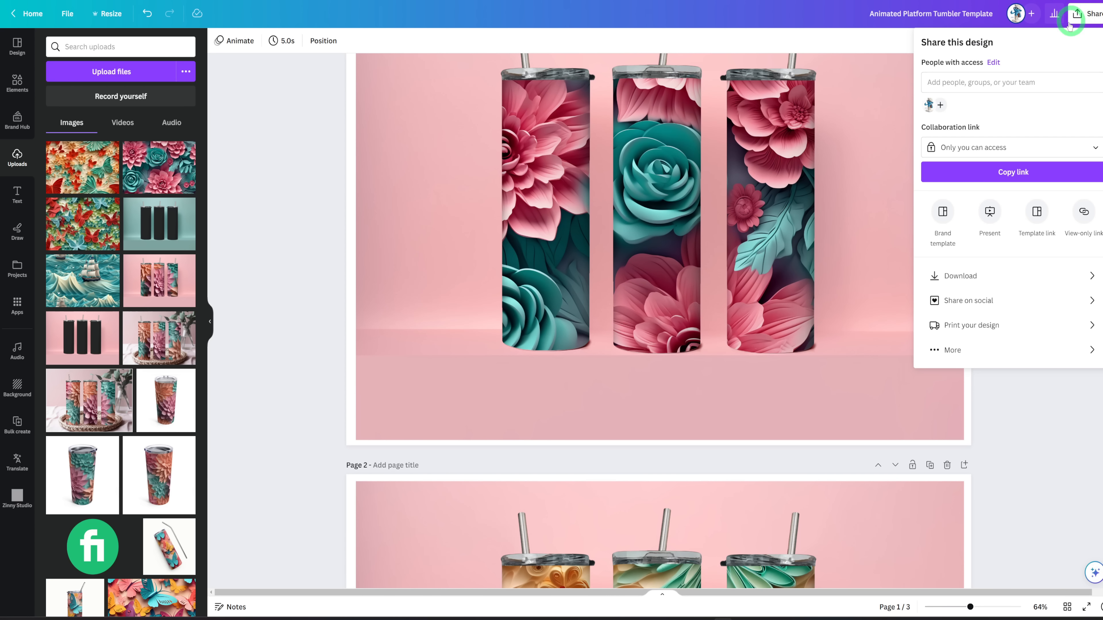
left_click(999, 275)
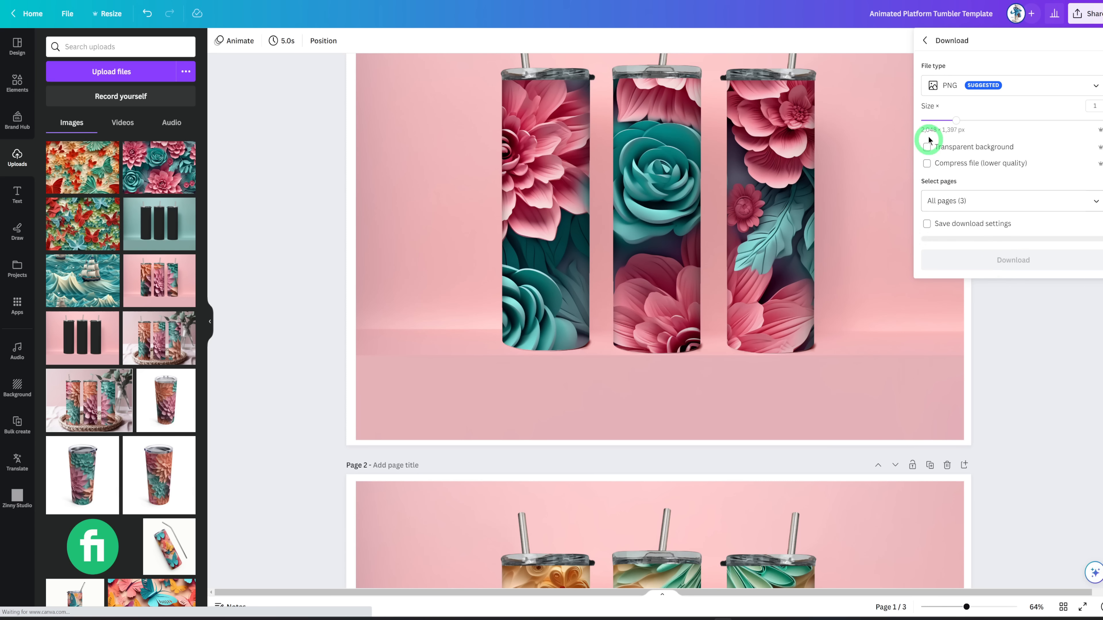
left_click(1048, 385)
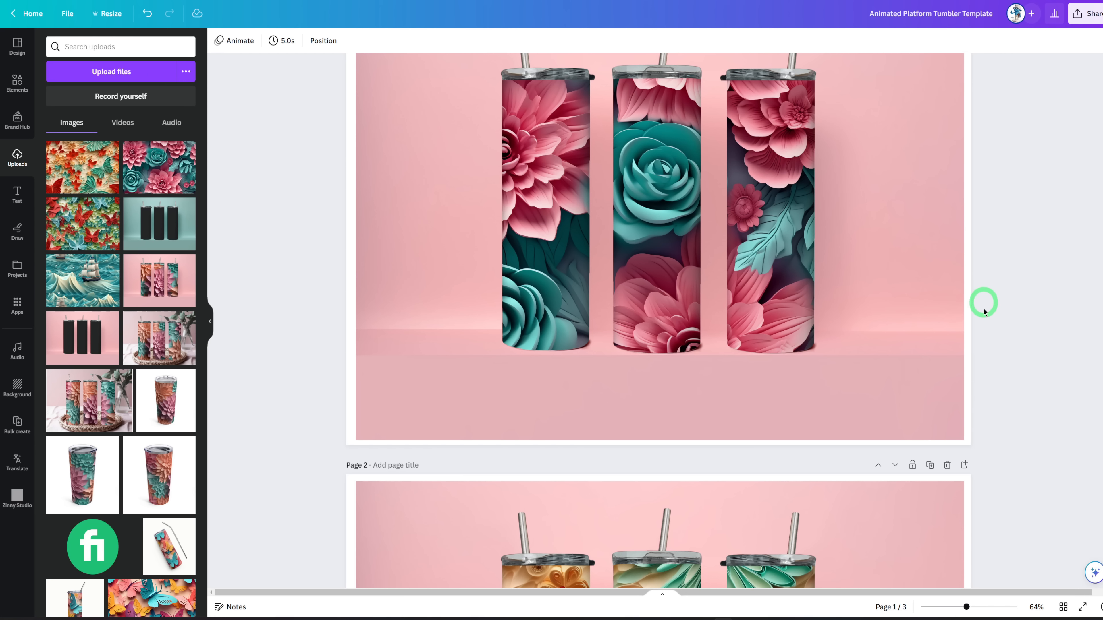
Add the butterfly image to page 3 and move it right so its left edge lines up with the tumbler's left edge.
scroll(997, 348, "down", 2)
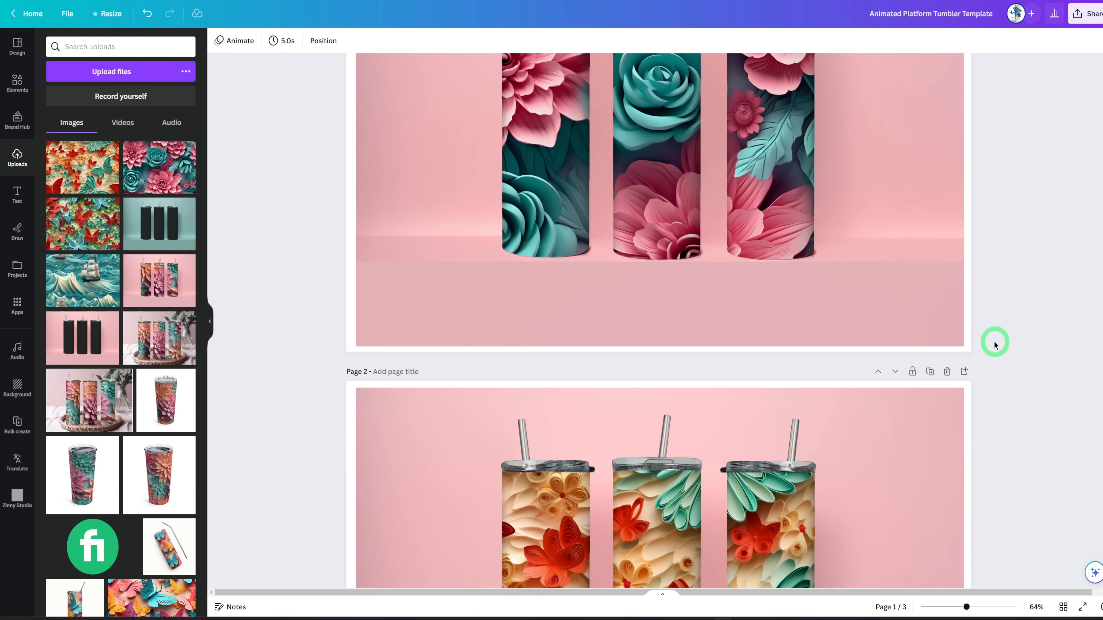
scroll(984, 351, "down", 5)
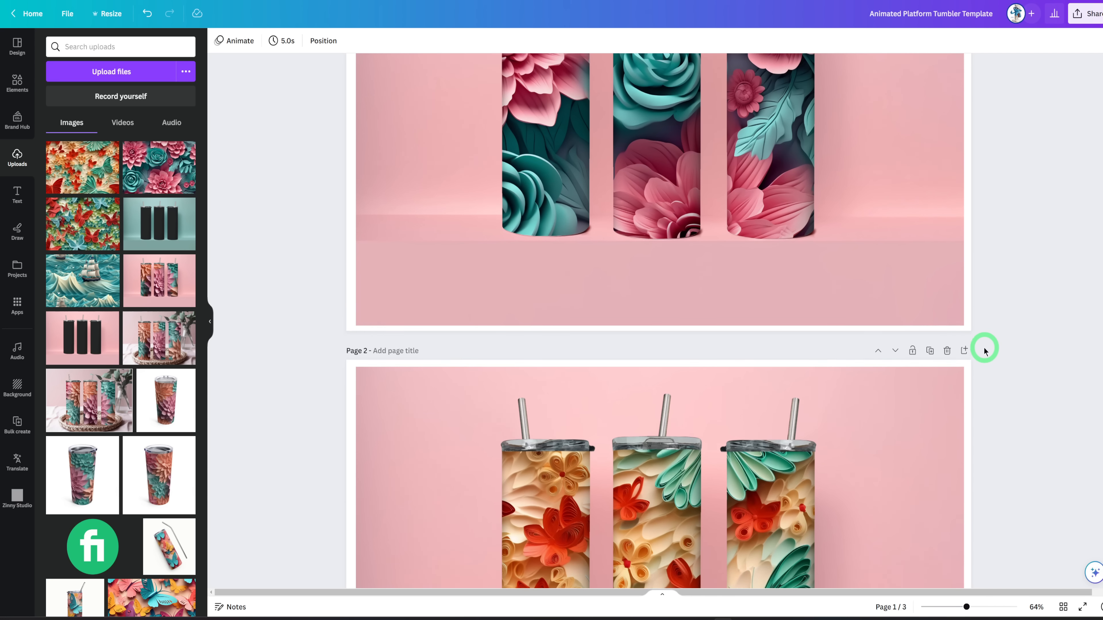
scroll(984, 352, "down", 4)
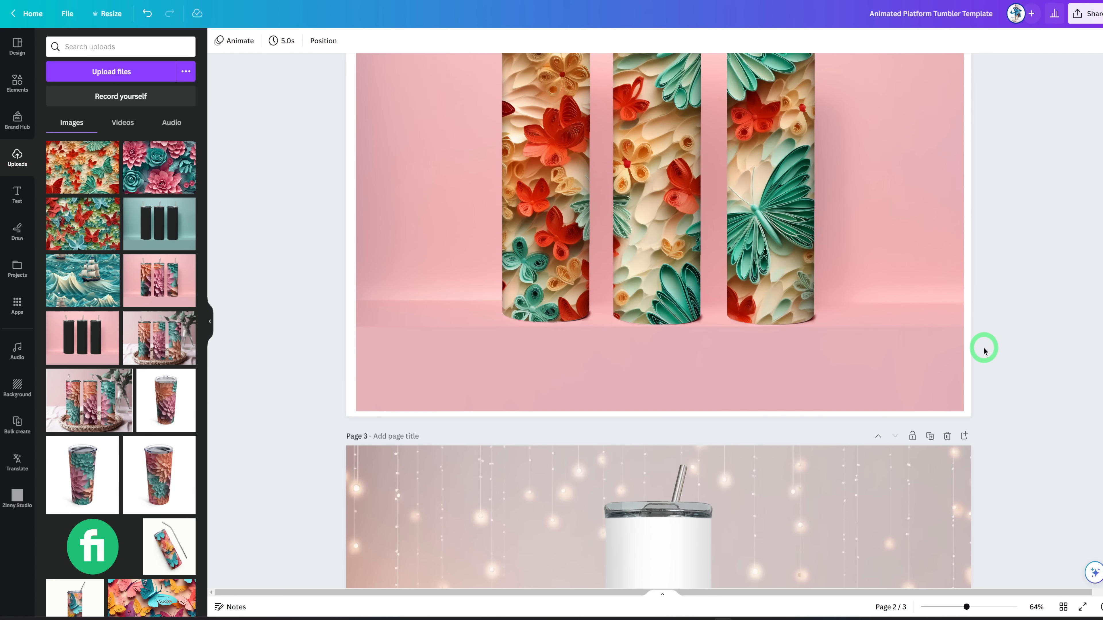
scroll(984, 351, "down", 7)
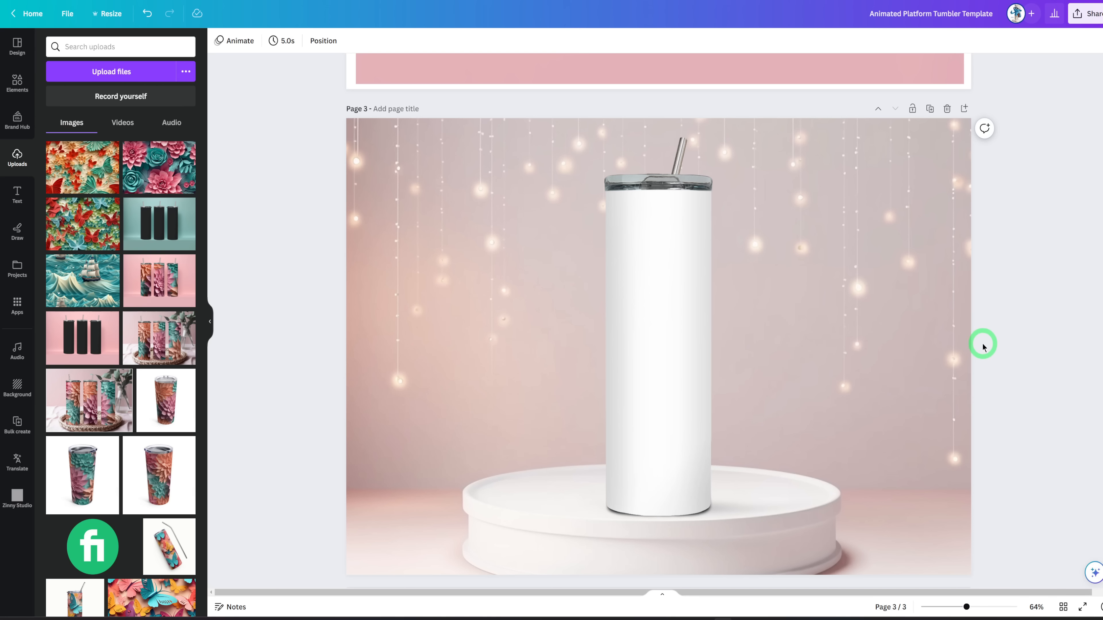
scroll(984, 347, "down", 1)
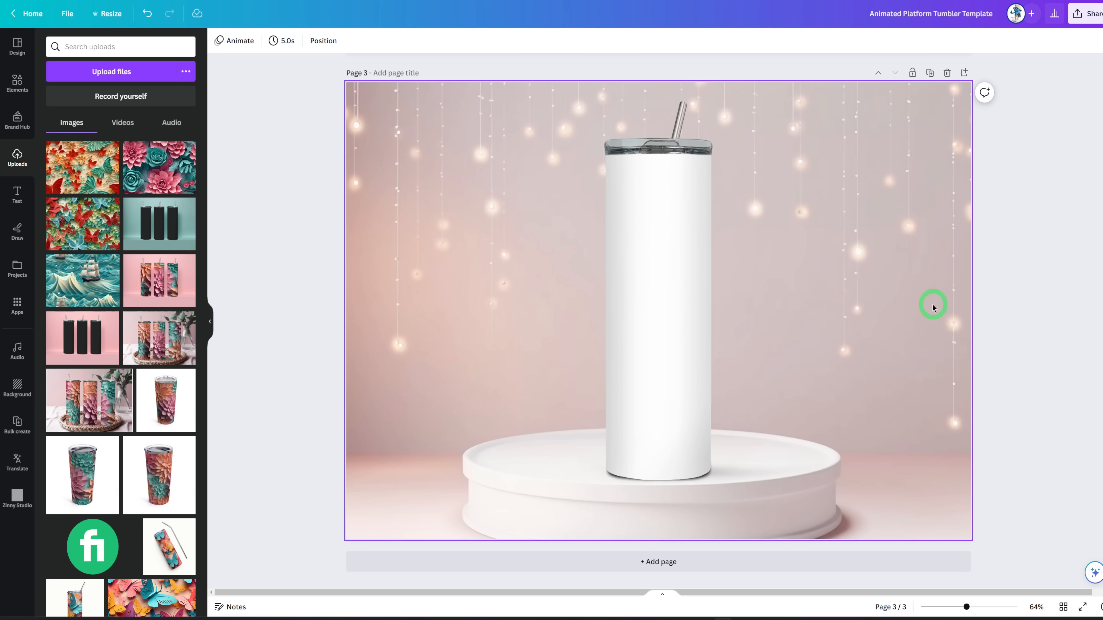
left_click(84, 176)
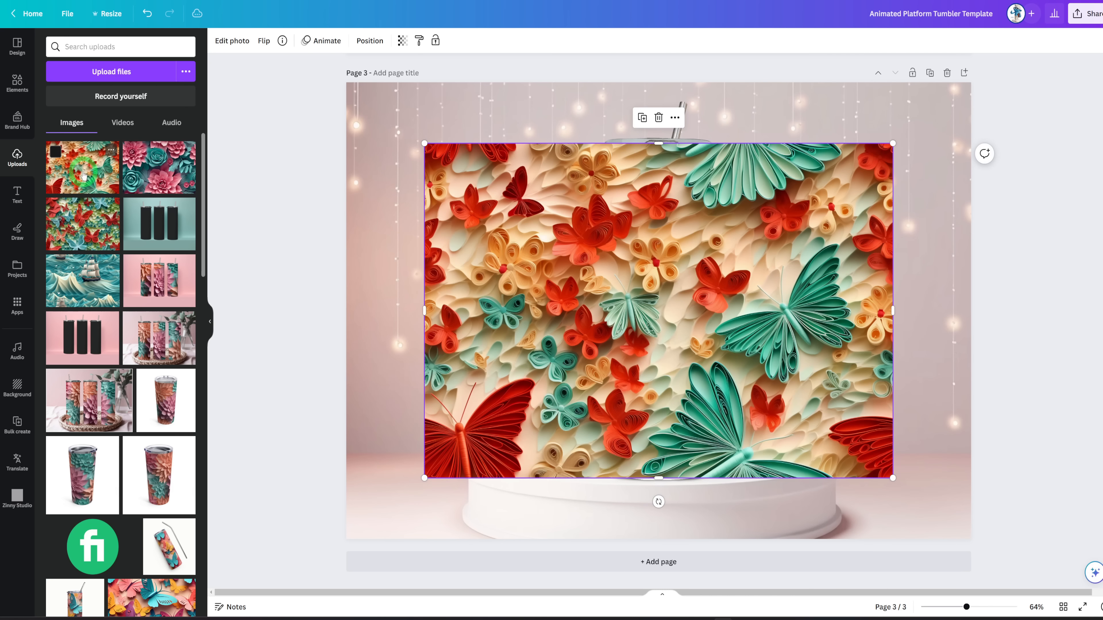
left_click(596, 230)
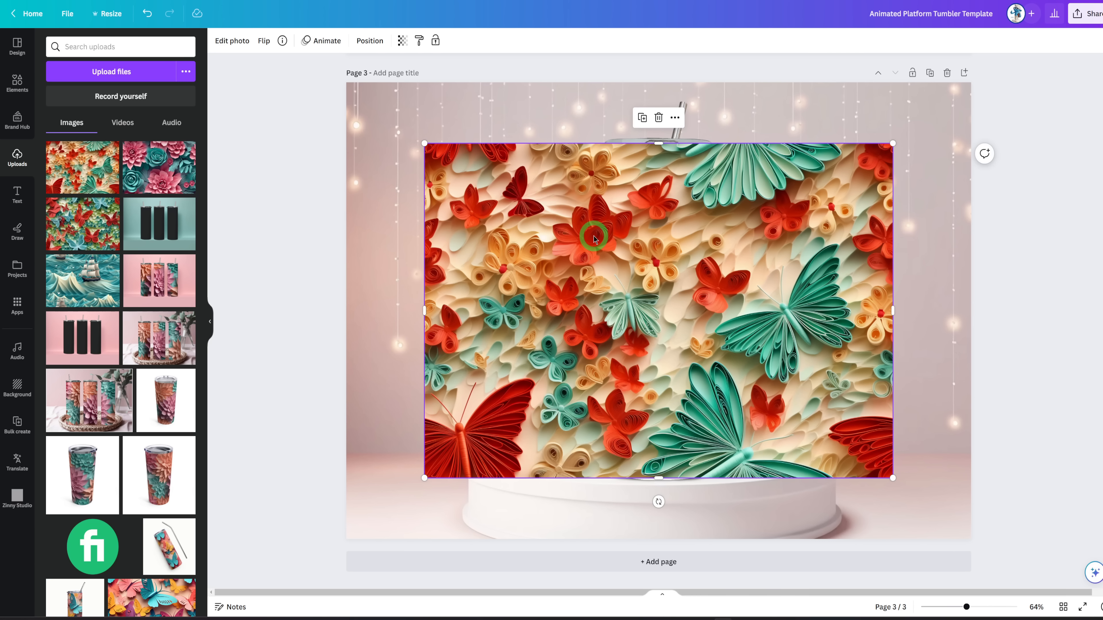
left_click_drag(596, 231, 765, 251)
left_click(679, 251)
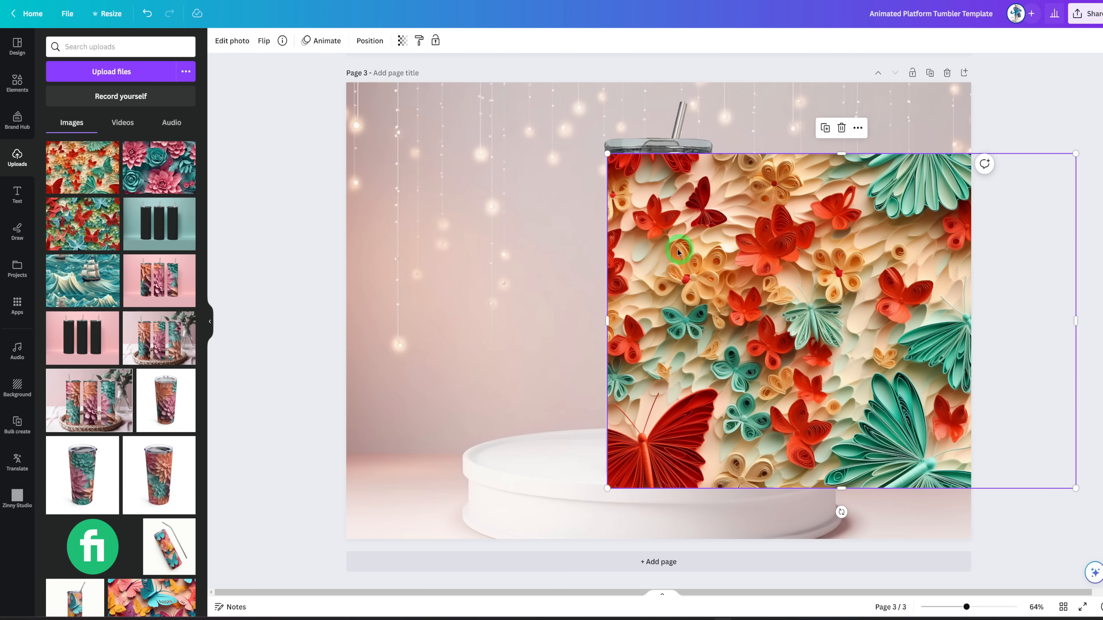
Set the page 3 timing to 10 seconds.
left_click(515, 224)
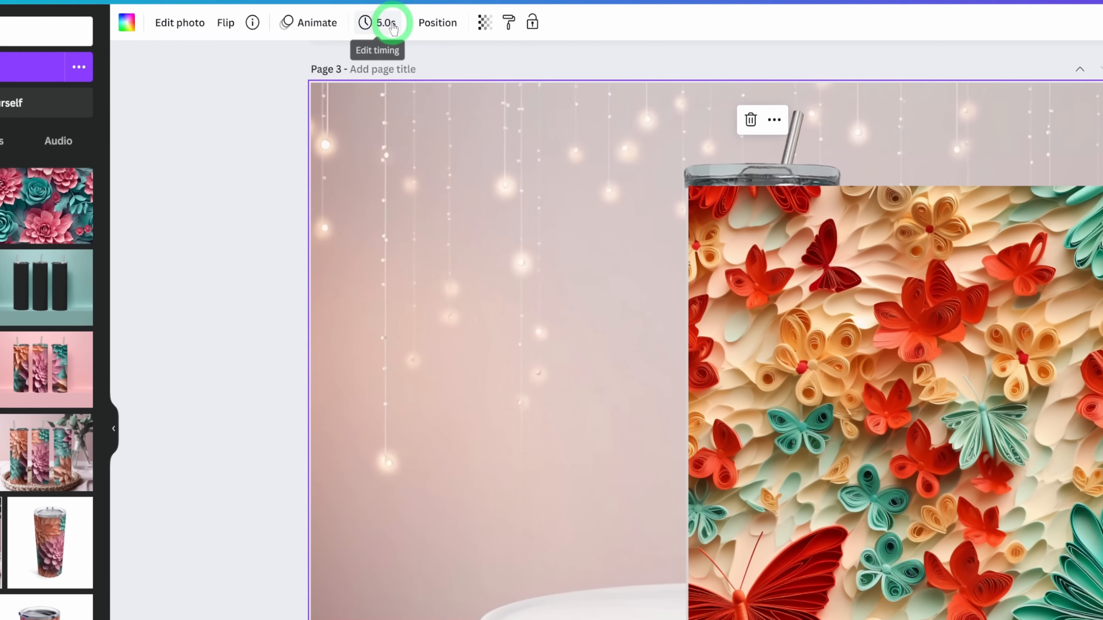
left_click(392, 40)
left_click(500, 71)
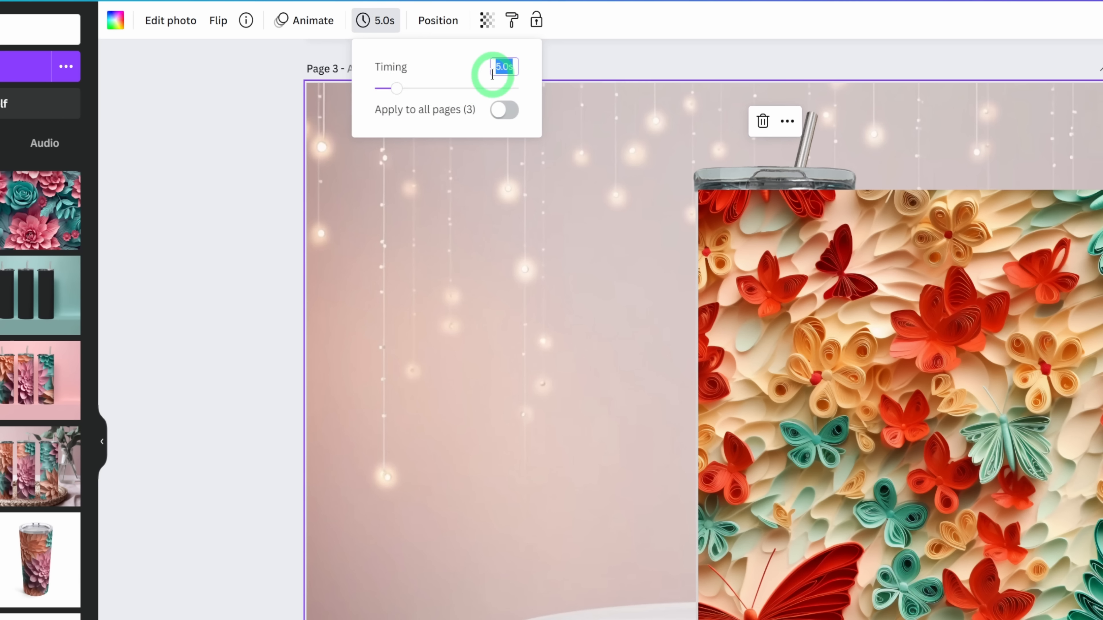
type("10")
left_click(591, 192)
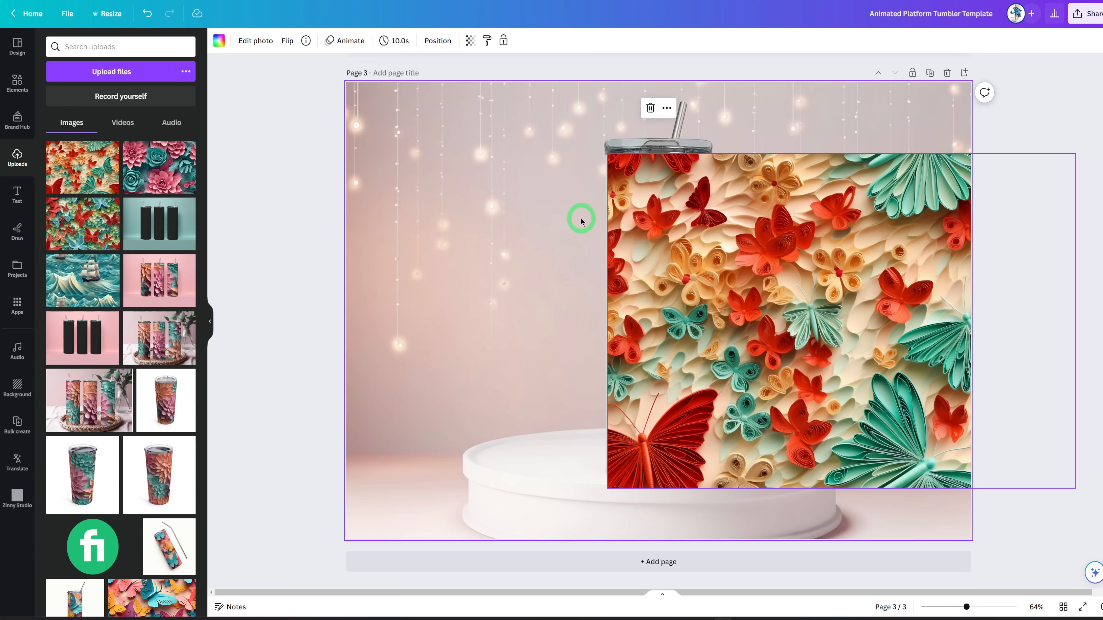
Create a custom animation for the butterfly image on page 3 with a straight path moving it leftward across the tumbler.
left_click(653, 248)
mouse_move(671, 247)
left_mouse_down()
mouse_move(686, 246)
mouse_move(671, 247)
left_mouse_up()
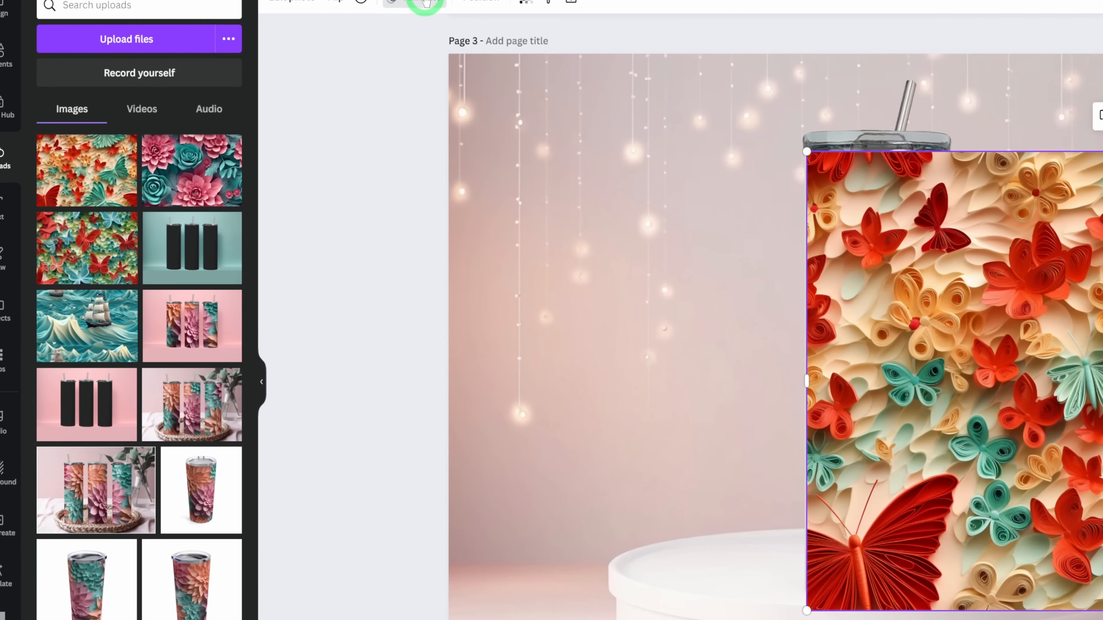
left_click(327, 40)
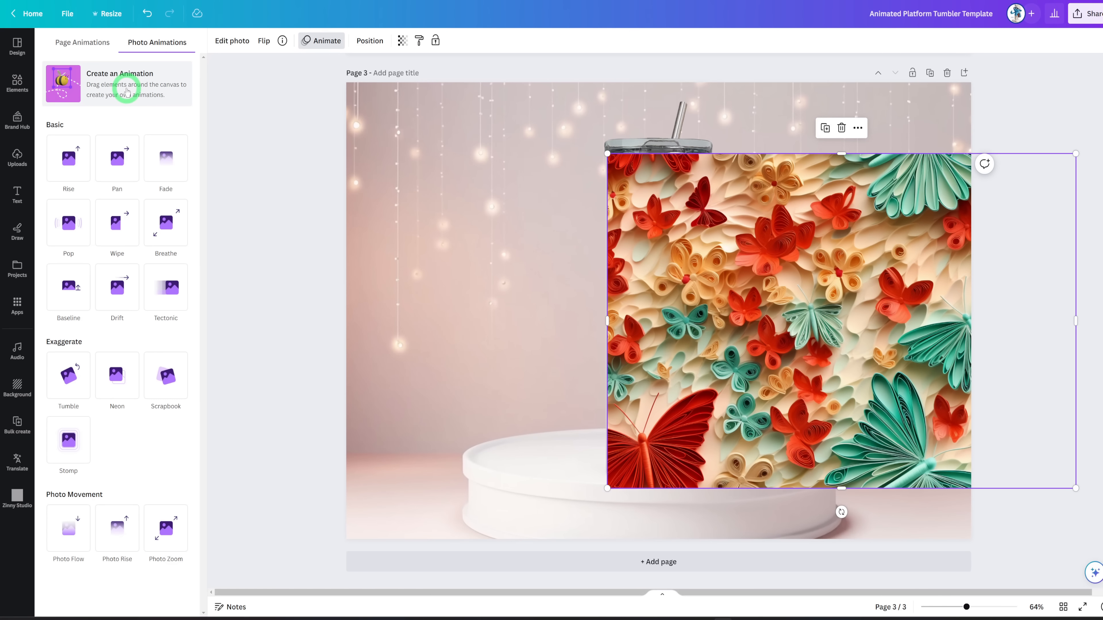
left_click(161, 57)
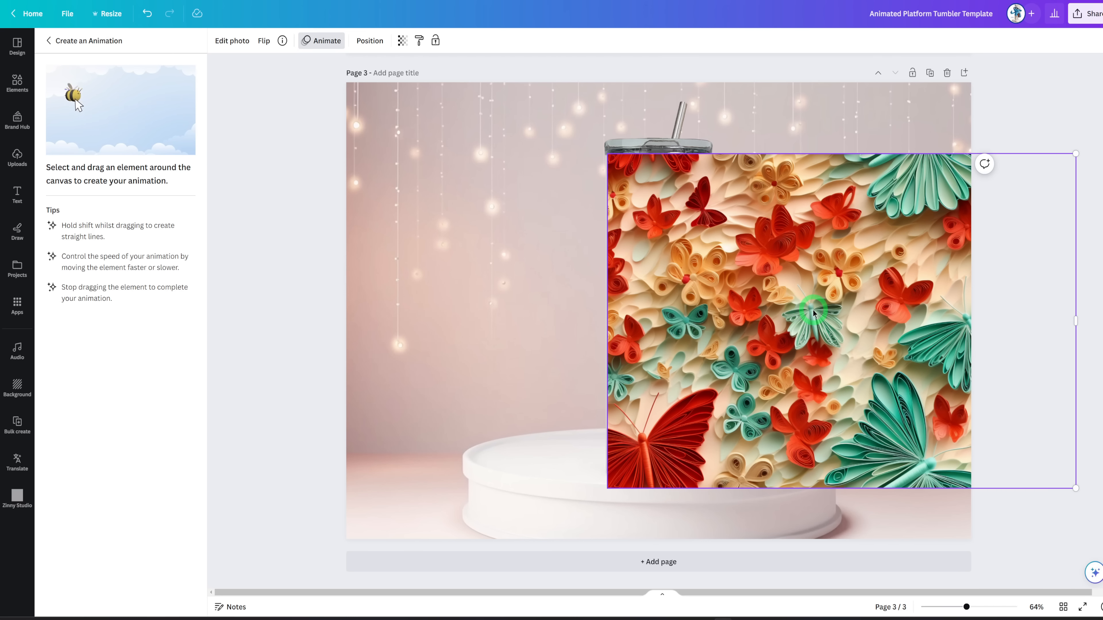
left_click_drag(812, 312, 571, 303)
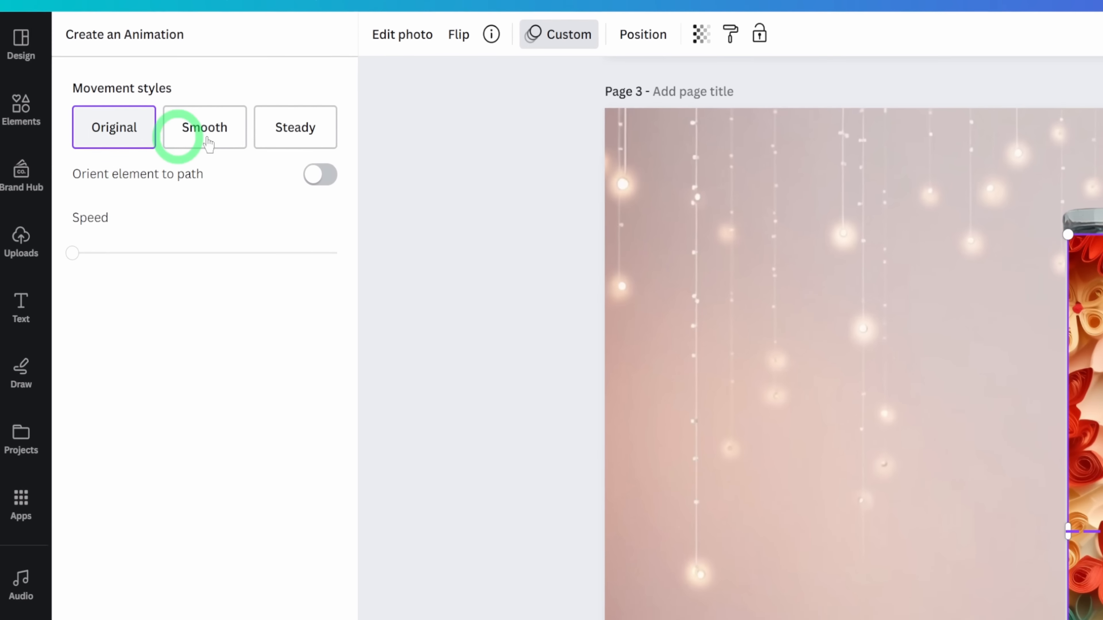
Set the image animation's movement style to Steady and finish the animation.
left_click(310, 140)
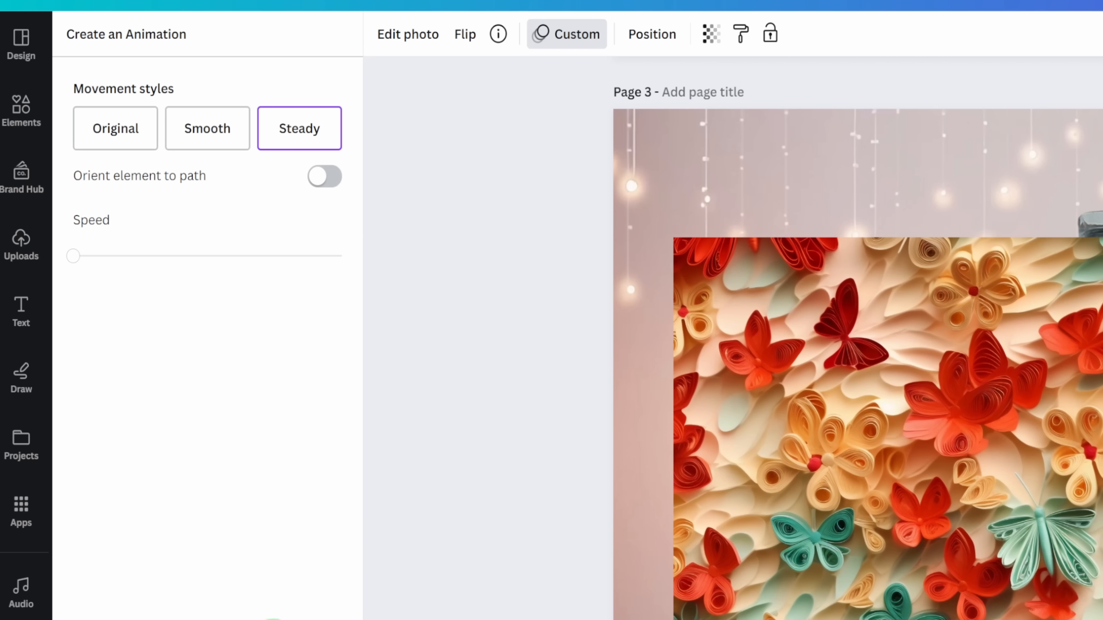
left_click(402, 602)
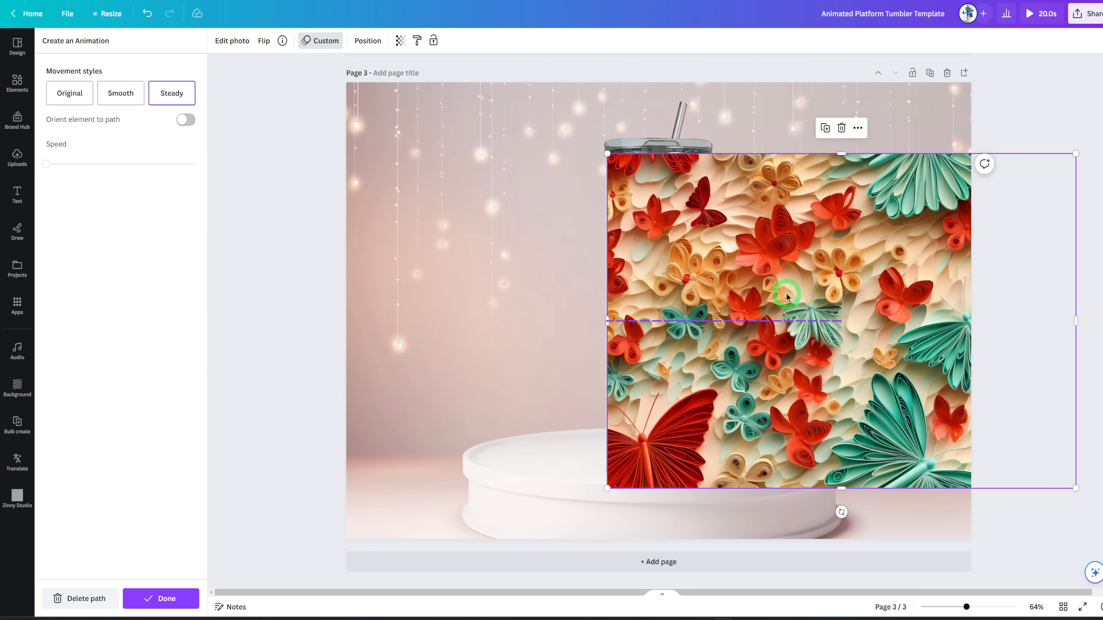
left_click(167, 599)
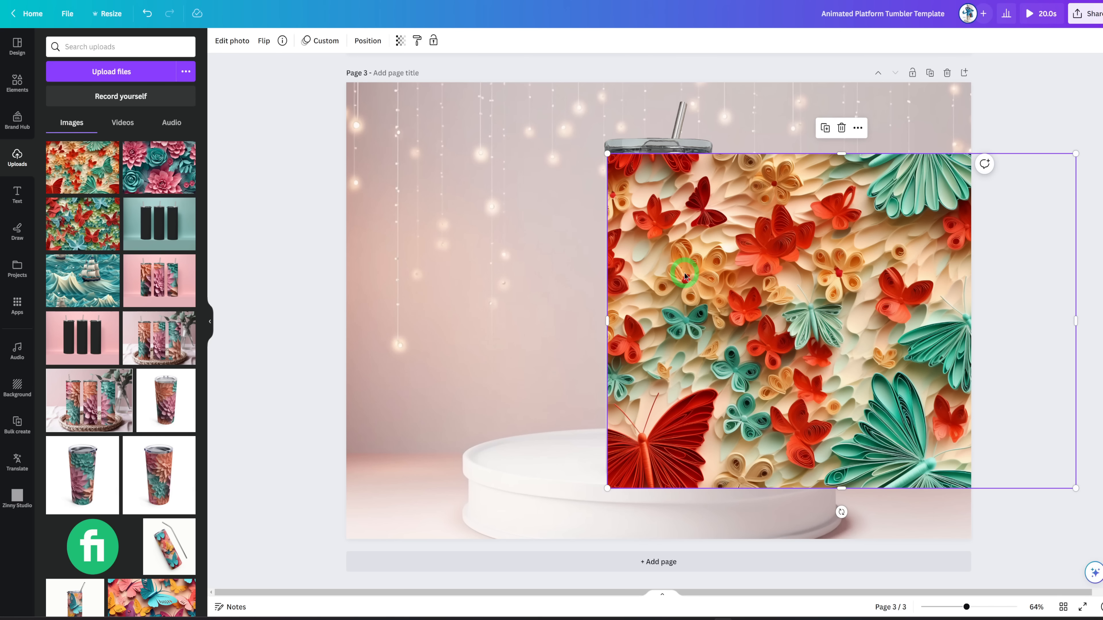
Send the animated butterfly image to the back behind the tumbler cutout and preview the rotating tumbler video.
right_click(704, 249)
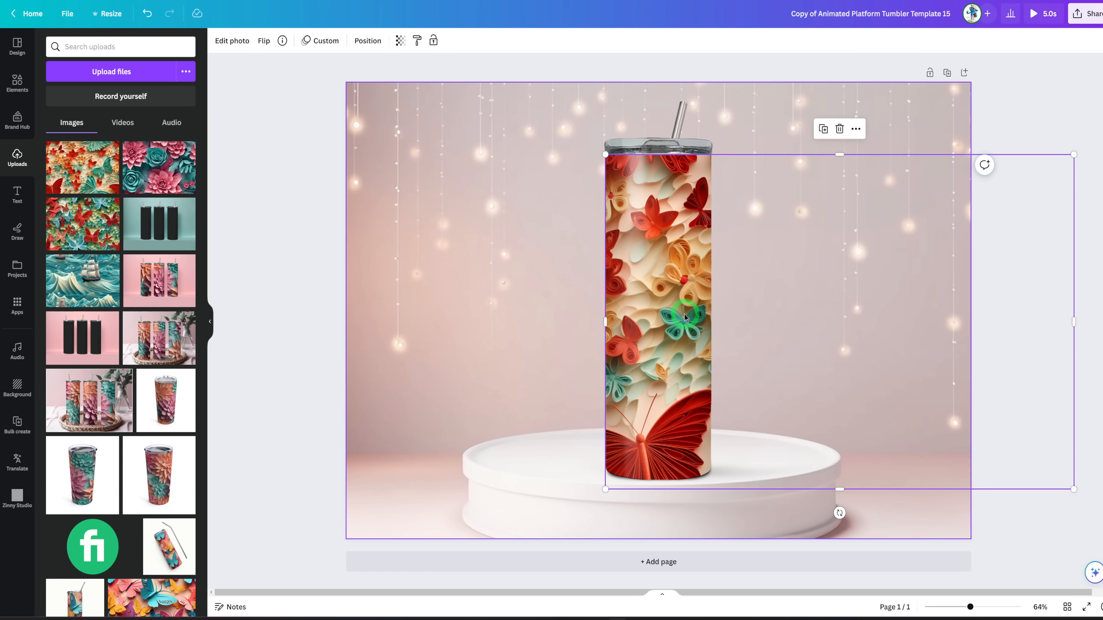
left_click(1035, 16)
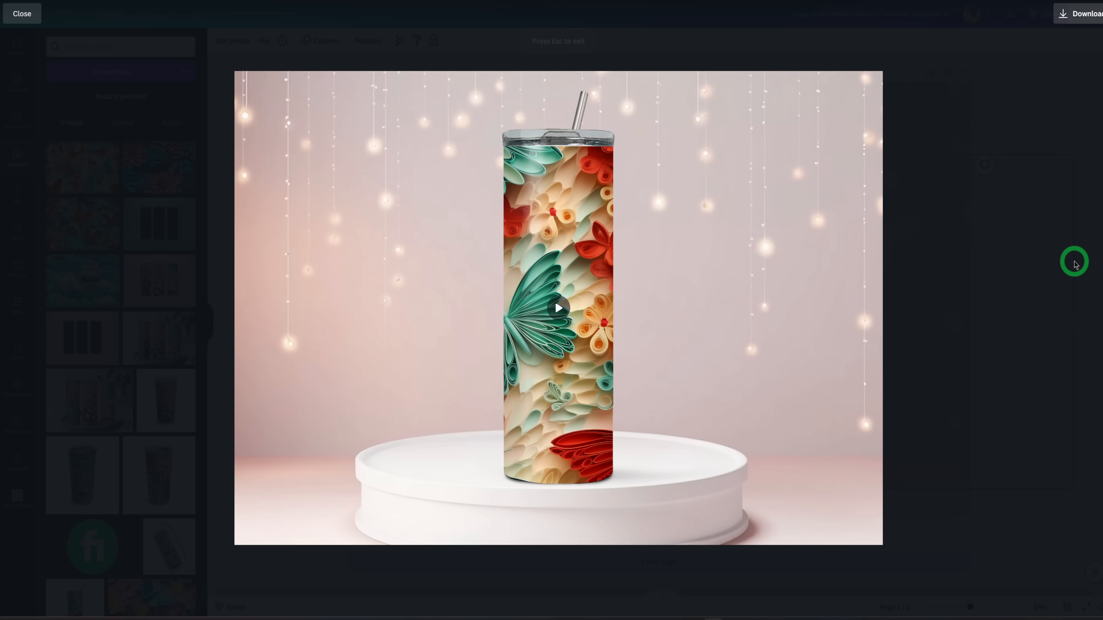
left_click(624, 278)
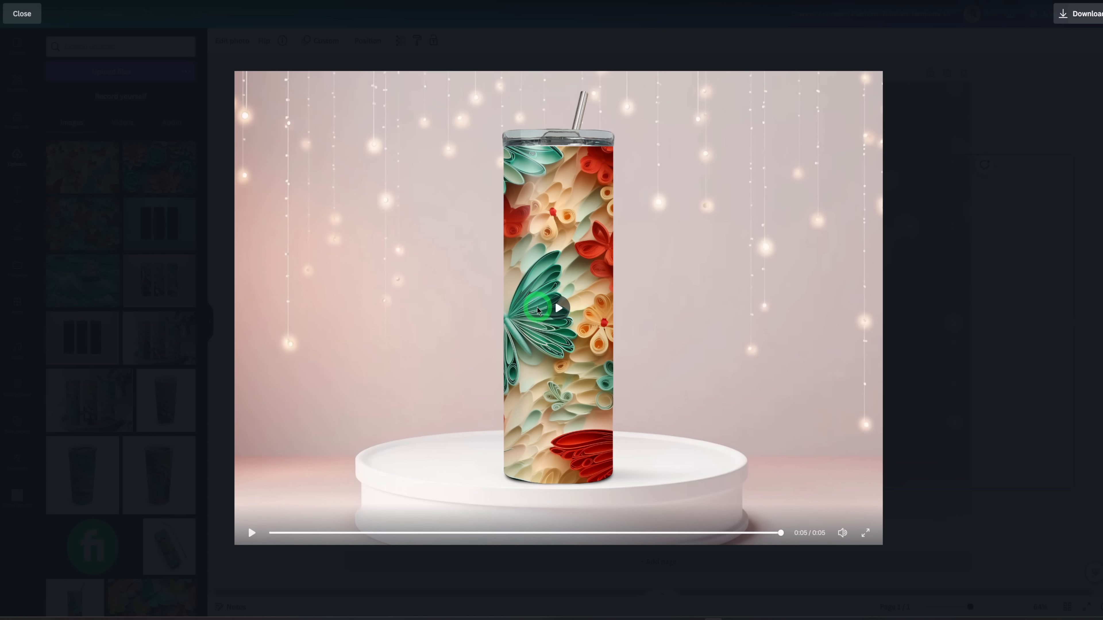
left_click(560, 307)
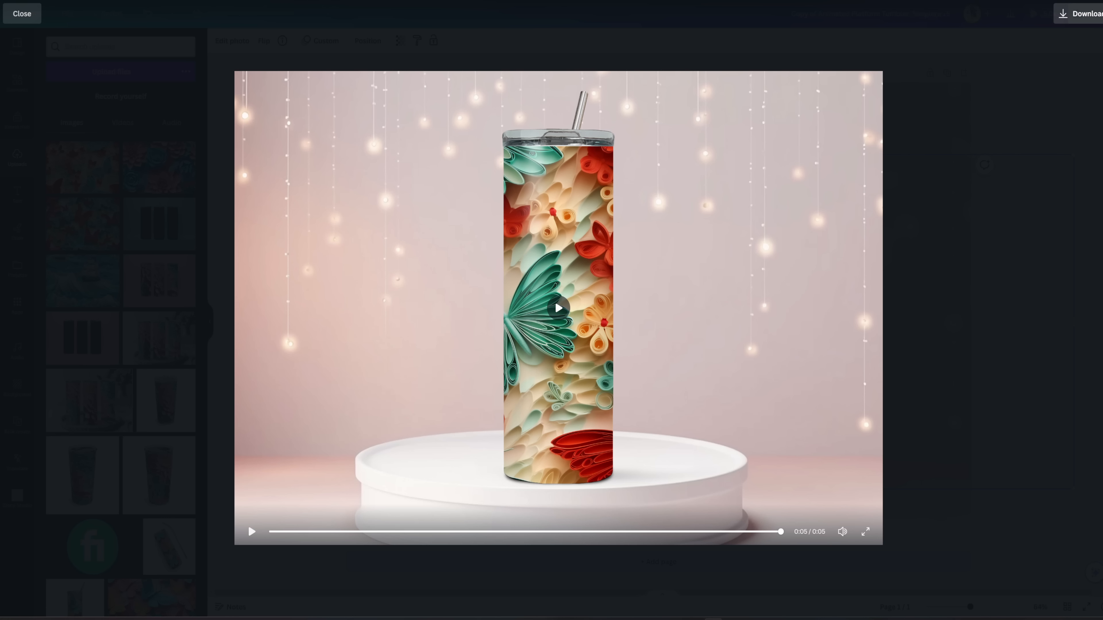
Set up the tumbler animation download as an MP4 video with the quality raised to 3,486 × 2,376 px.
left_click(1081, 16)
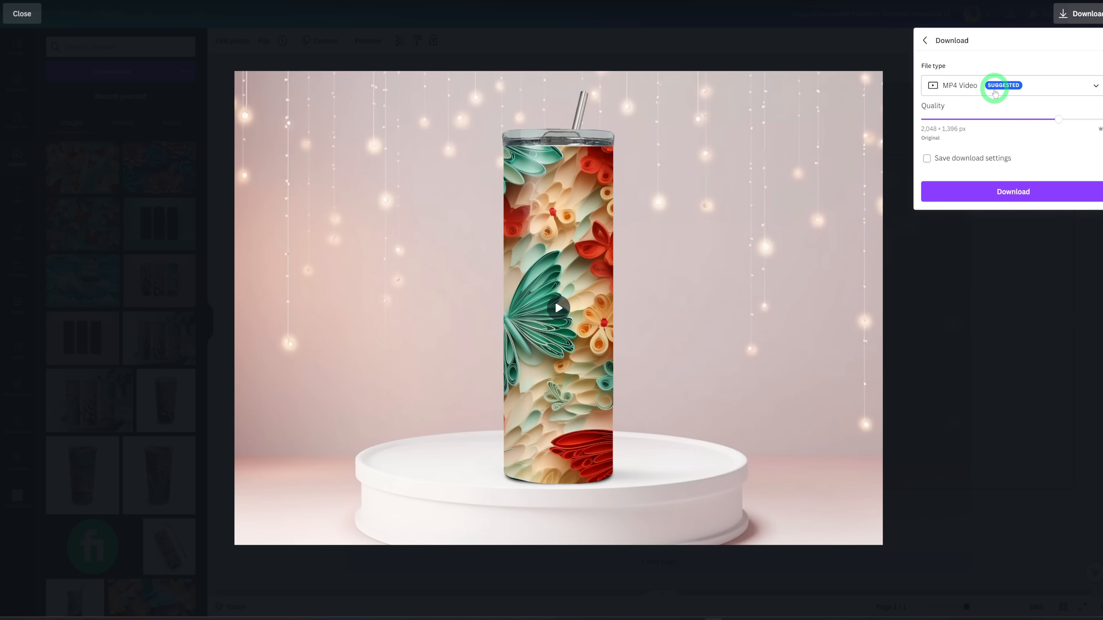
left_click_drag(1059, 119, 1101, 119)
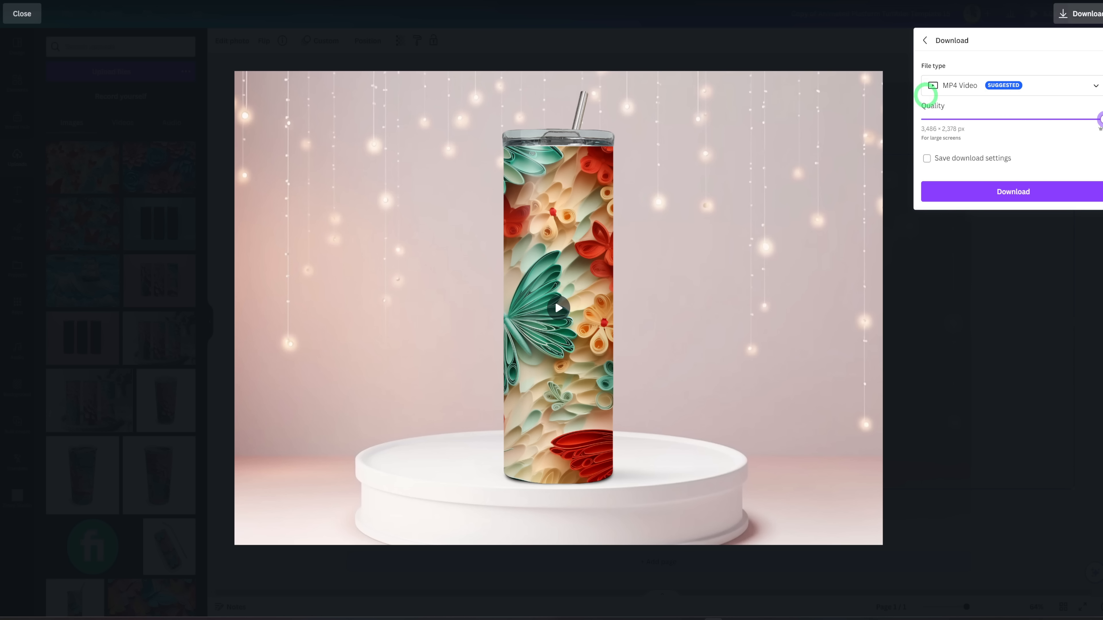